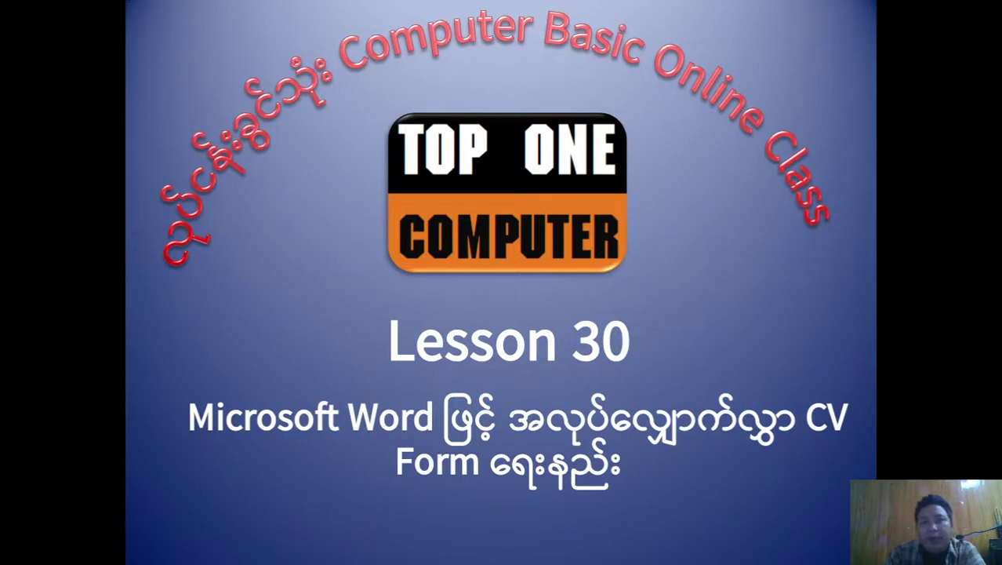
Restart the slide show from slide 1 and advance to the sample CV slide.
{"action": "right_click", "coordinate": [694, 167]}
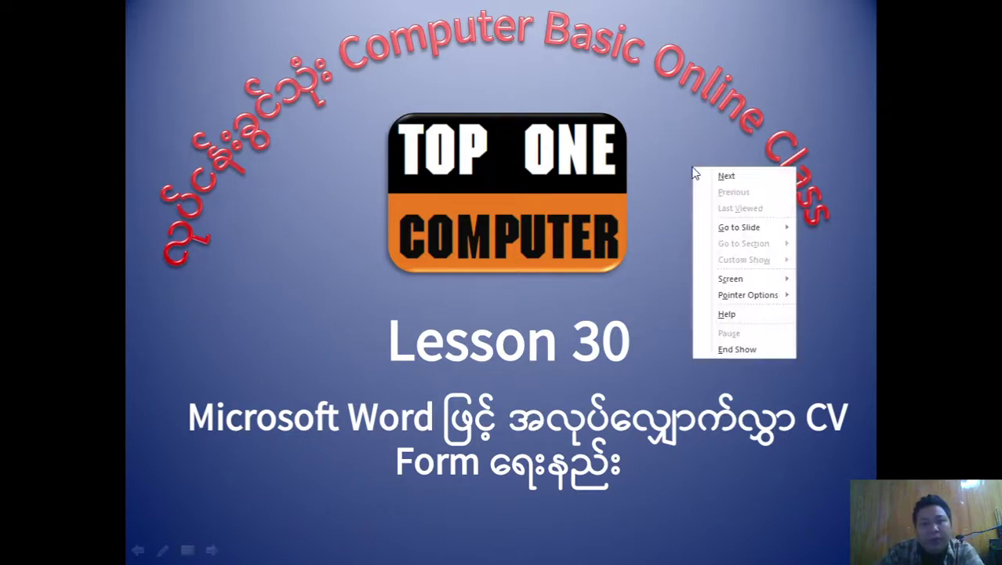
{"action": "left_click", "coordinate": [737, 349]}
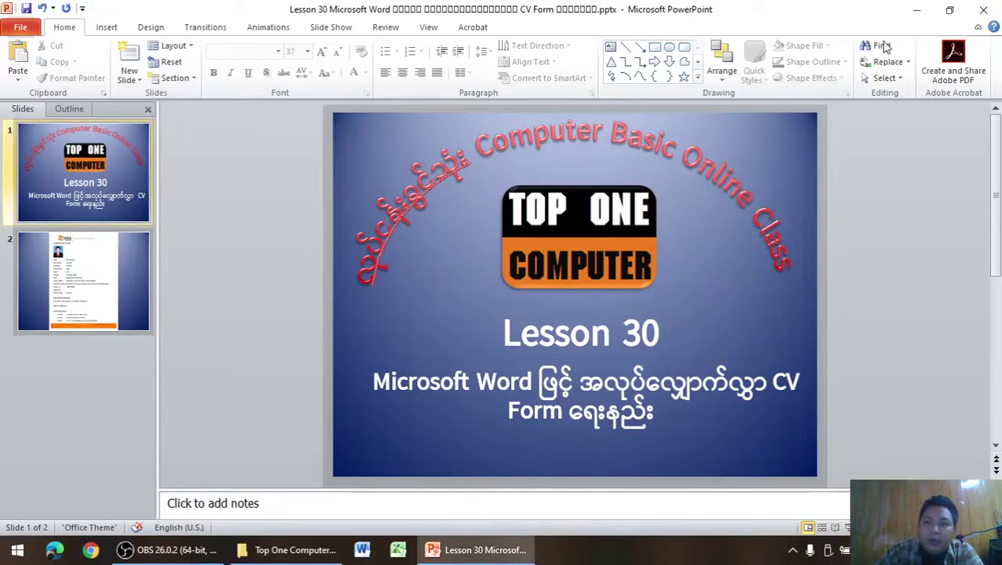
{"action": "left_click", "coordinate": [841, 522]}
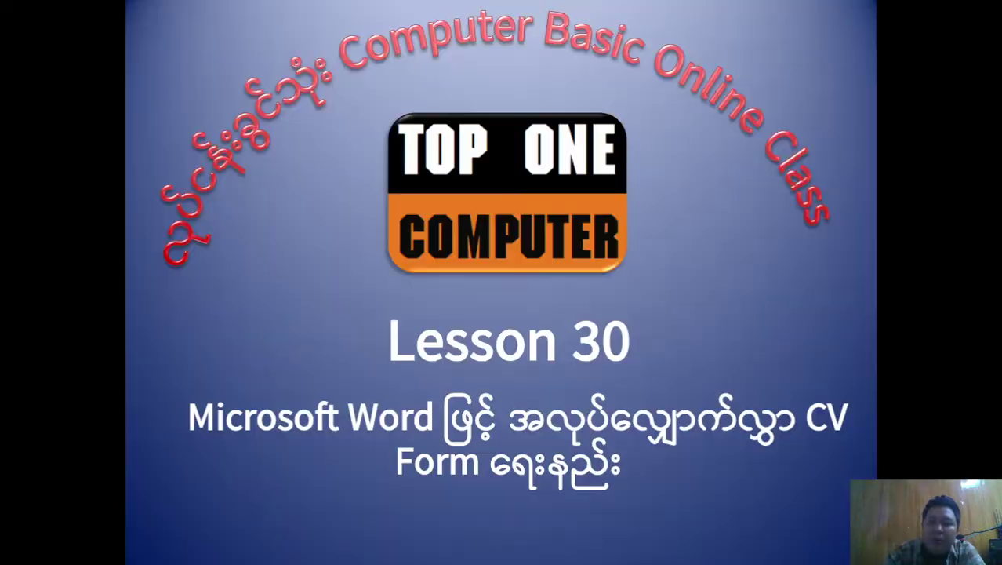
{"action": "left_click", "coordinate": [841, 522]}
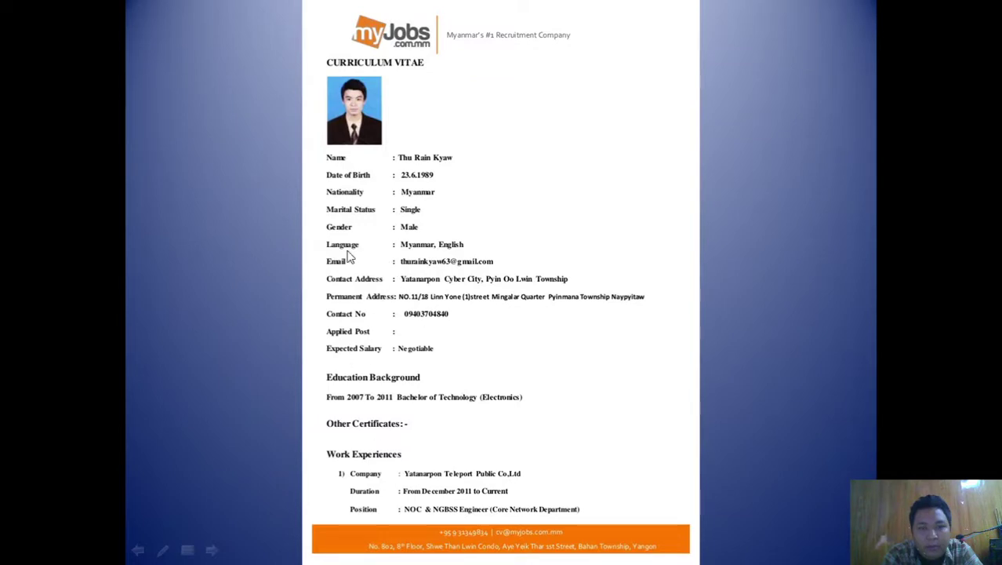
End the slide show and close PowerPoint.
{"action": "right_click", "coordinate": [399, 279]}
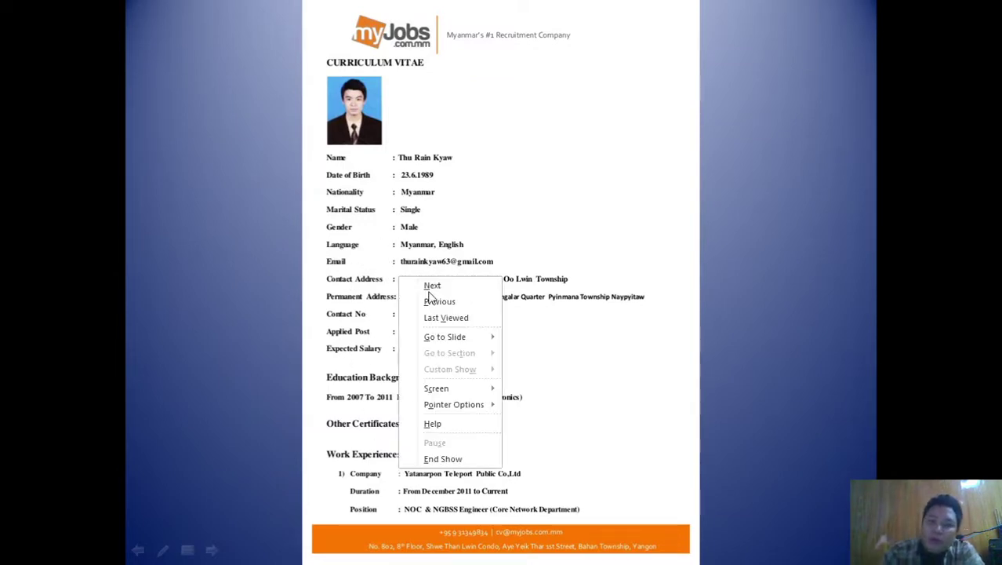
{"action": "left_click", "coordinate": [444, 461]}
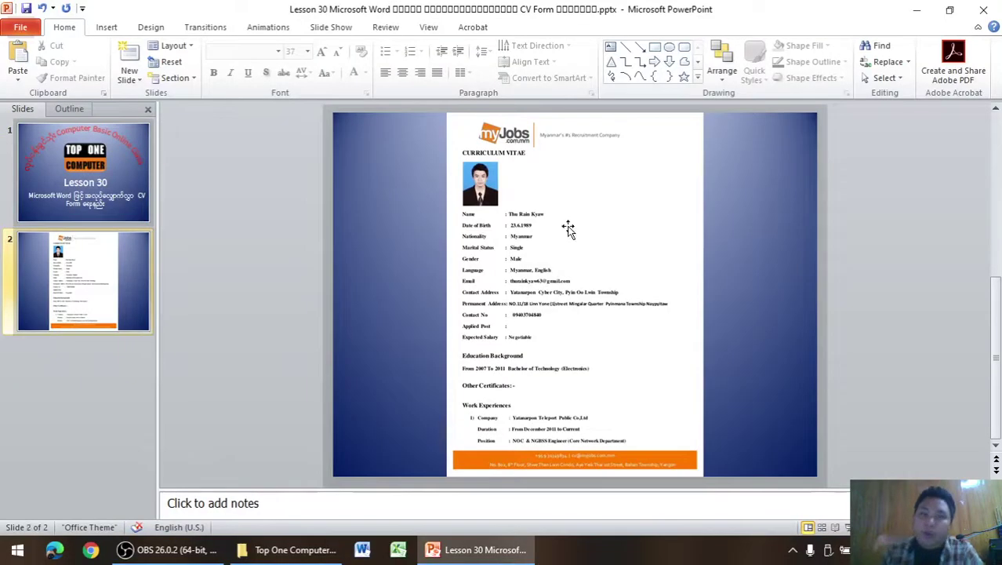
{"action": "left_click", "coordinate": [985, 9]}
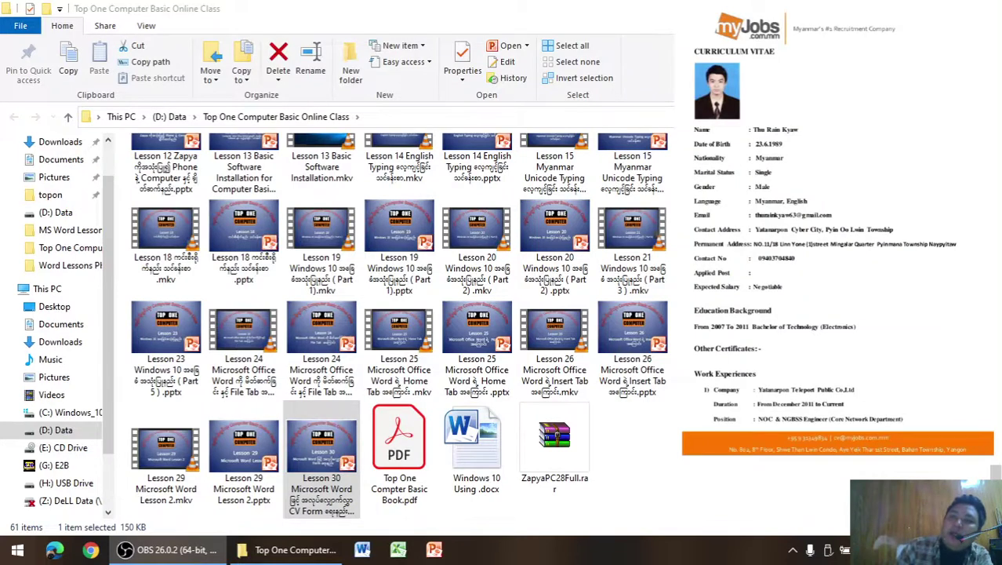
Open the MS Word Lesson folder in File Explorer.
{"action": "left_click", "coordinate": [296, 257]}
{"action": "scroll", "coordinate": [296, 257], "scroll_direction": "up", "scroll_amount": 3}
{"action": "scroll", "coordinate": [296, 252], "scroll_direction": "up", "scroll_amount": 1}
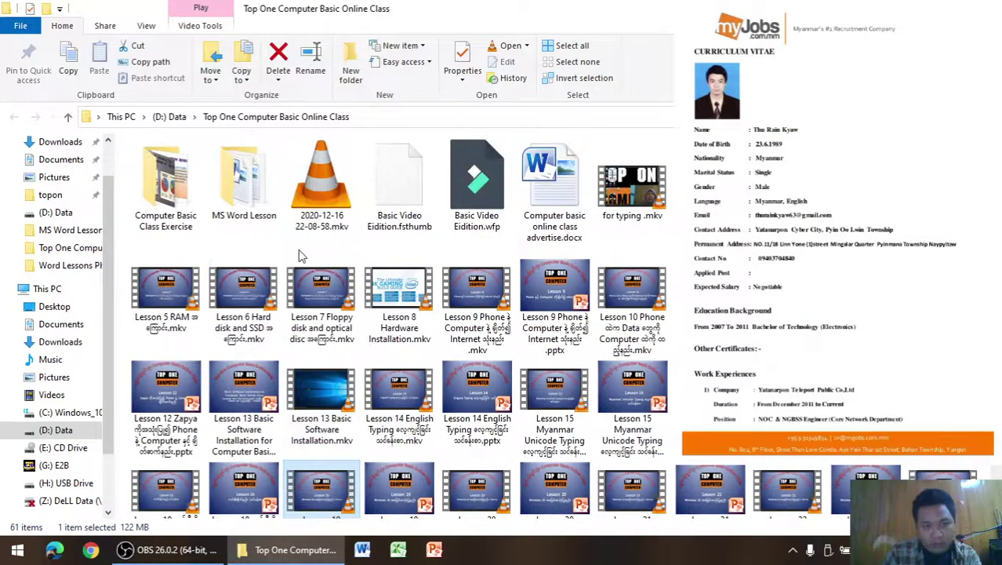
{"action": "double_click", "coordinate": [267, 210]}
Create a new Word document named 'CV Form' and open it.
{"action": "right_click", "coordinate": [250, 305]}
{"action": "mouse_move", "coordinate": [284, 248]}
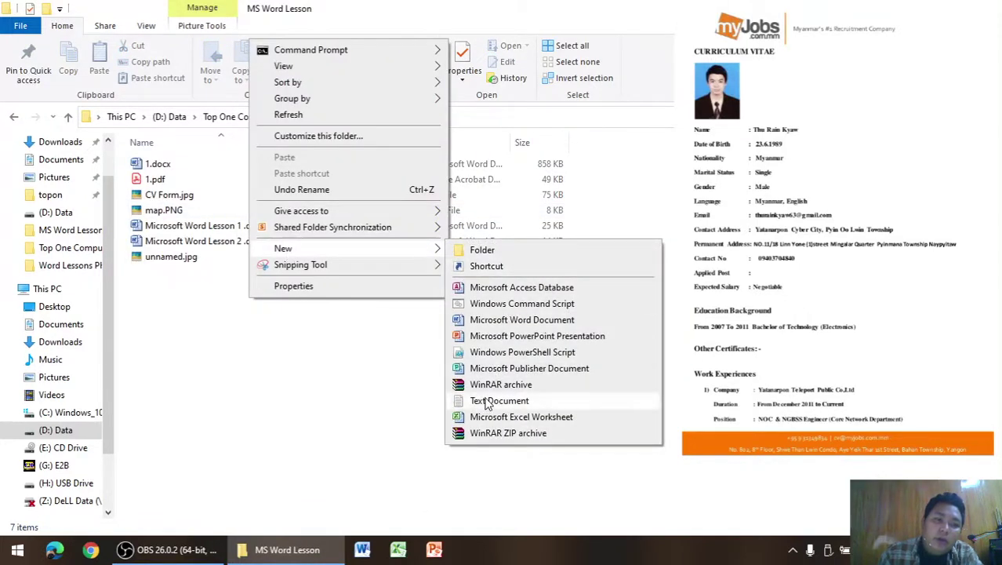
{"action": "left_click", "coordinate": [483, 319]}
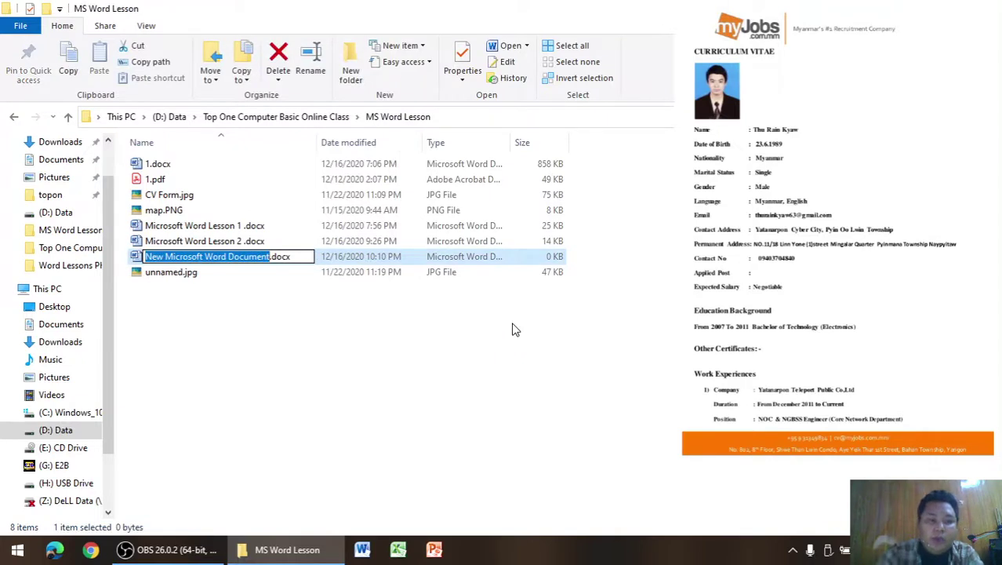
{"action": "type", "text": "ငွ"}
{"action": "key", "text": "BackSpace"}
{"action": "key", "text": "BackSpace"}
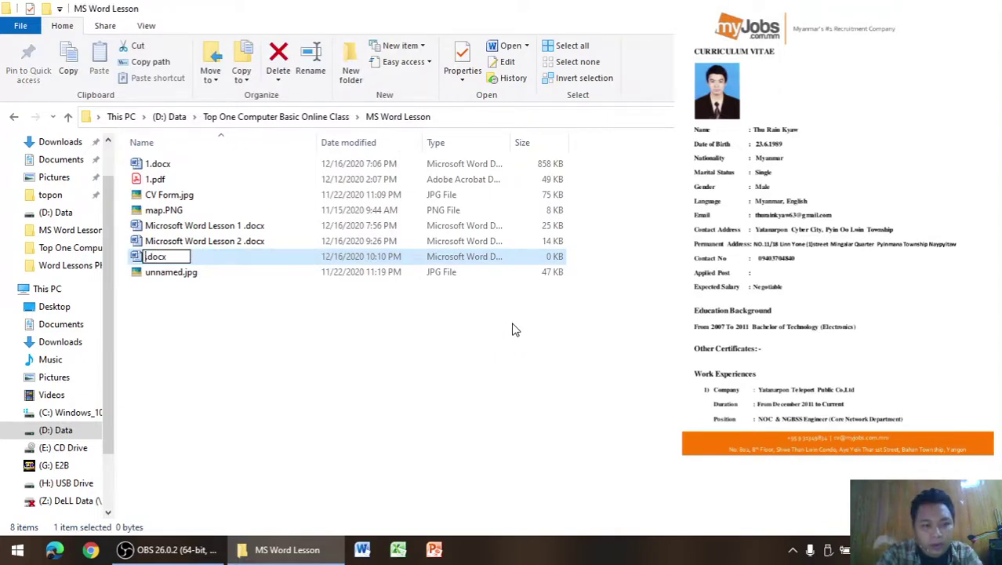
{"action": "key", "text": "ctrl+shift+space"}
{"action": "type", "text": "CV "}
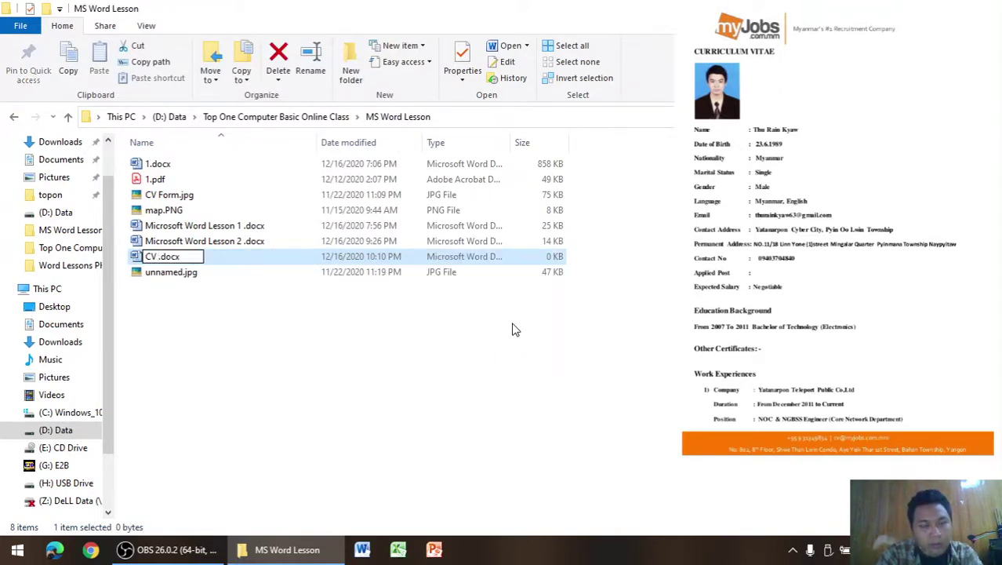
{"action": "type", "text": "Form"}
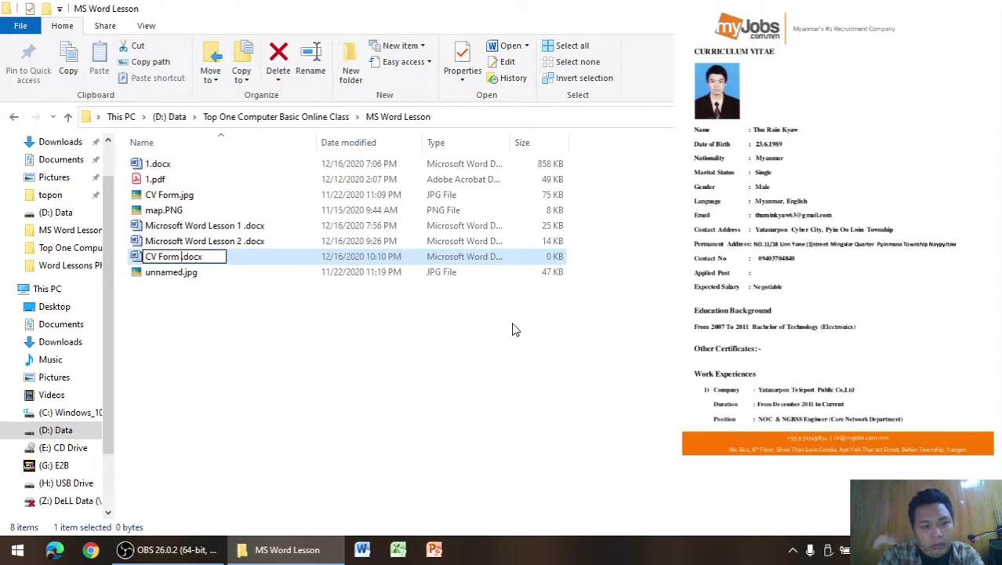
{"action": "key", "text": "Return"}
{"action": "key", "text": "Return"}
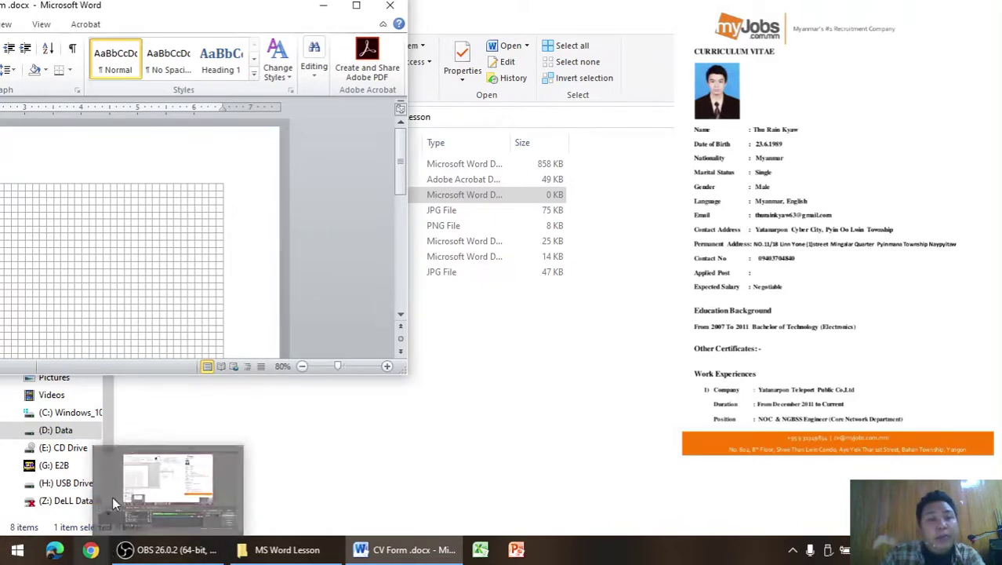
Fit the Word window to full screen height on the left, widened up to the reference CV.
{"action": "mouse_move", "coordinate": [216, 6]}
{"action": "left_mouse_down"}
{"action": "mouse_move", "coordinate": [428, 56]}
{"action": "mouse_move", "coordinate": [474, 28]}
{"action": "left_mouse_up"}
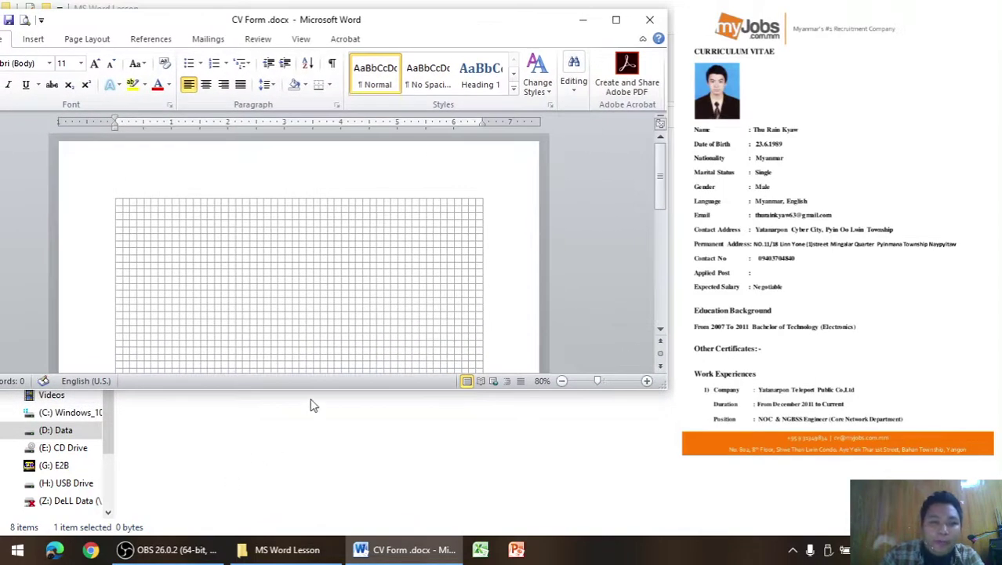
{"action": "left_click_drag", "start_coordinate": [311, 388], "coordinate": [284, 559]}
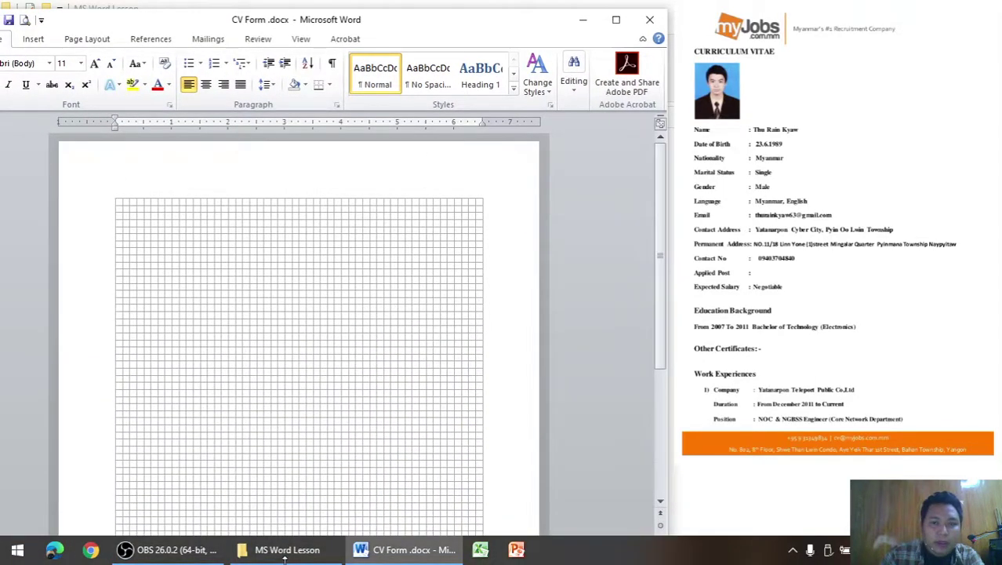
{"action": "double_click", "coordinate": [285, 557]}
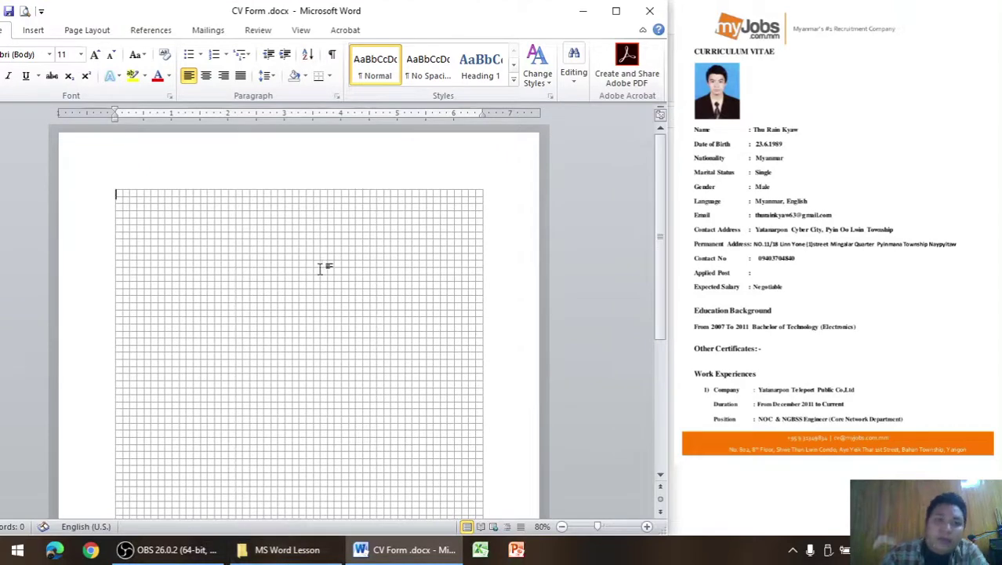
{"action": "mouse_move", "coordinate": [266, 13]}
{"action": "left_mouse_down"}
{"action": "mouse_move", "coordinate": [279, 15]}
{"action": "mouse_move", "coordinate": [264, 14]}
{"action": "left_mouse_up"}
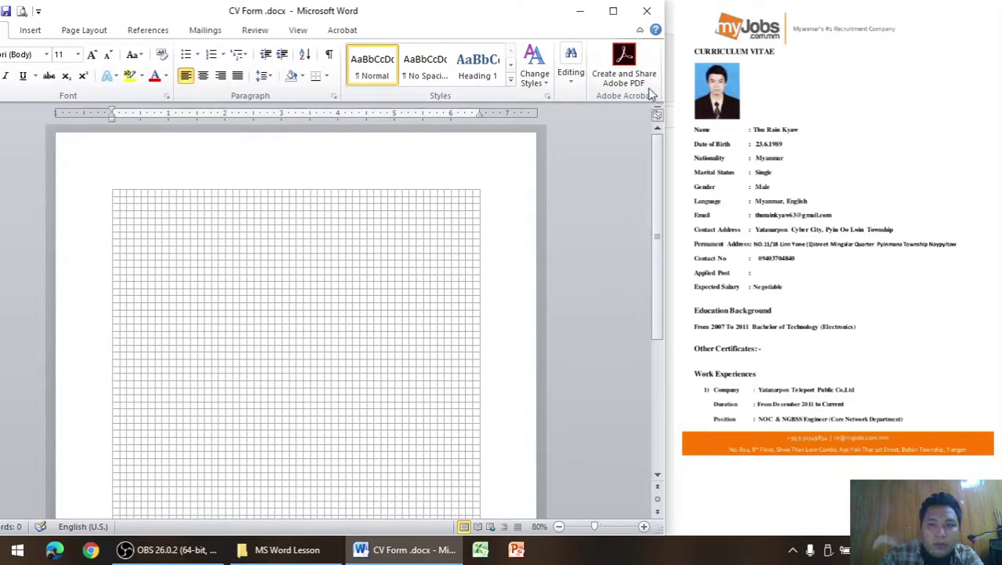
{"action": "left_click_drag", "start_coordinate": [663, 72], "coordinate": [627, 72]}
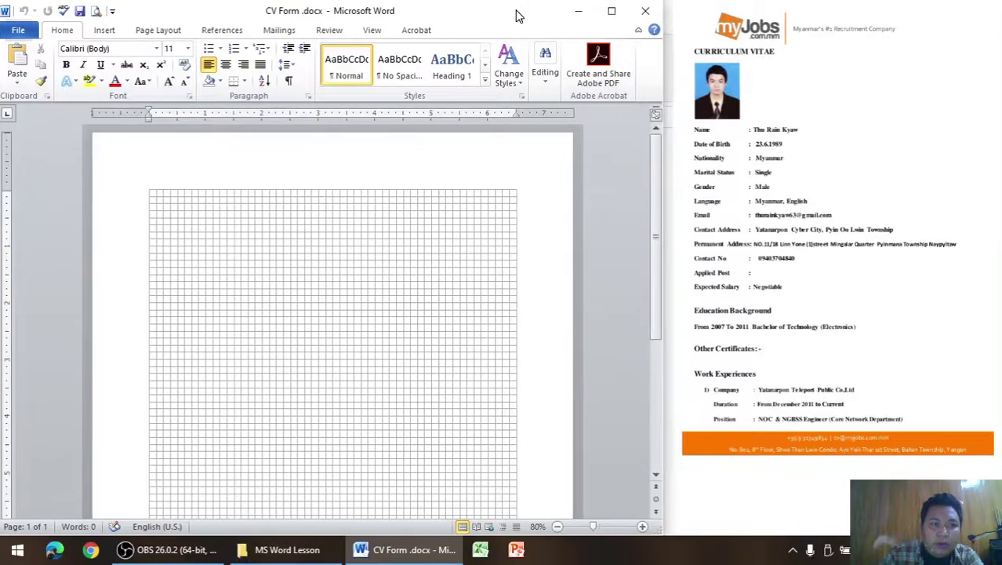
{"action": "left_click_drag", "start_coordinate": [483, 17], "coordinate": [307, 40]}
{"action": "mouse_move", "coordinate": [255, 398]}
{"action": "left_mouse_down"}
{"action": "mouse_move", "coordinate": [256, 272]}
{"action": "mouse_move", "coordinate": [239, 556]}
{"action": "left_mouse_up"}
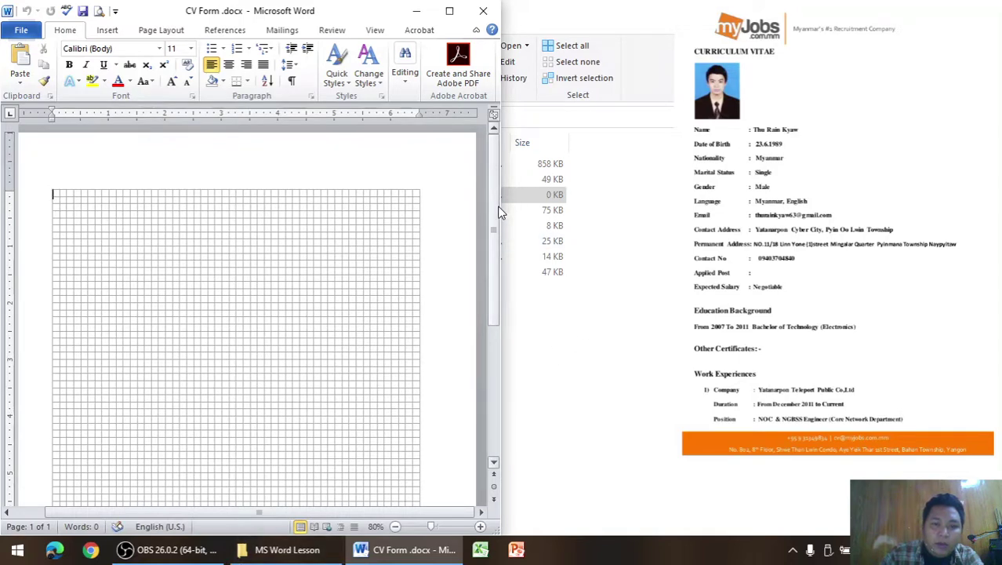
{"action": "left_click_drag", "start_coordinate": [504, 196], "coordinate": [522, 191]}
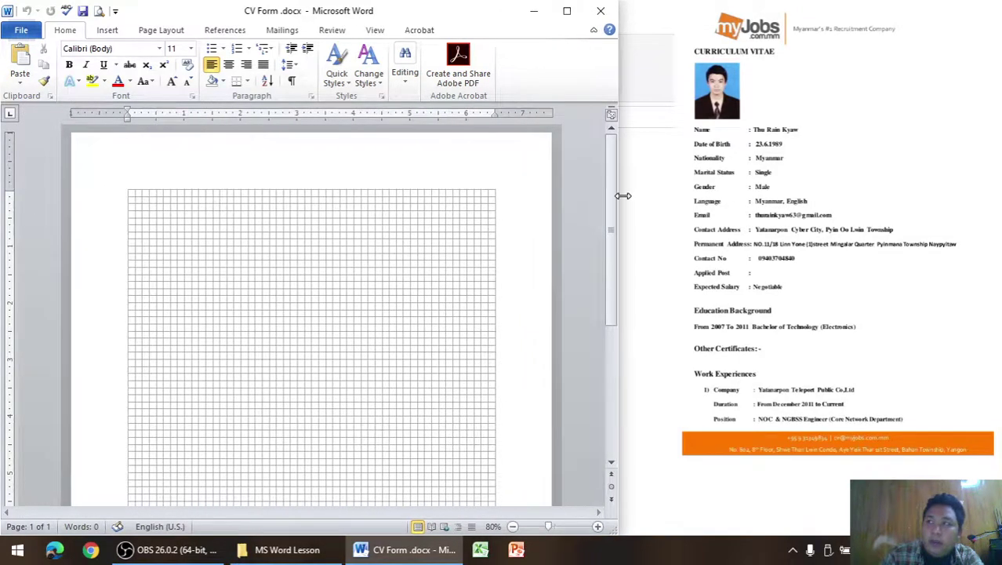
{"action": "left_click_drag", "start_coordinate": [523, 192], "coordinate": [663, 196]}
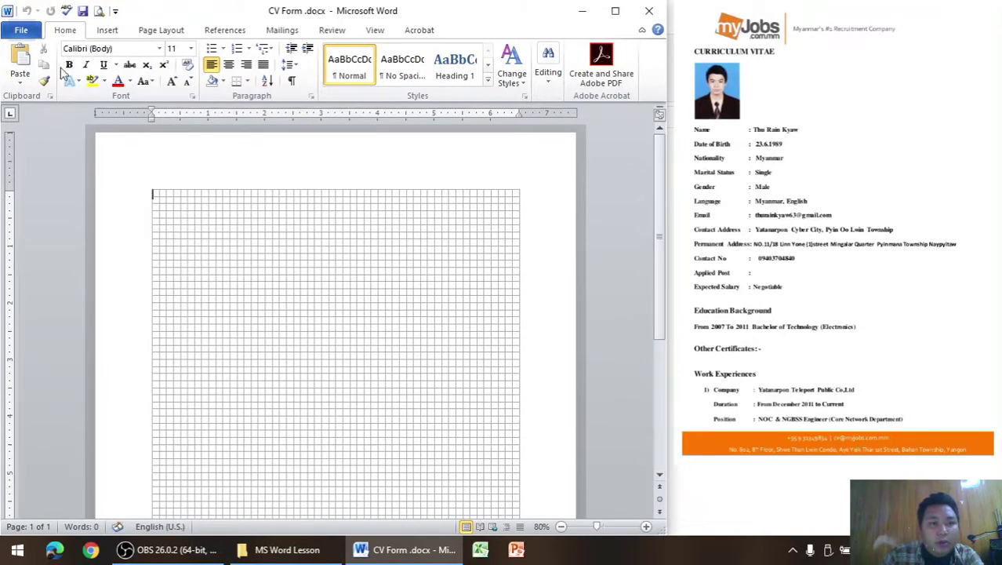
Give the page Narrow margins and A4 paper size.
{"action": "left_click", "coordinate": [160, 30]}
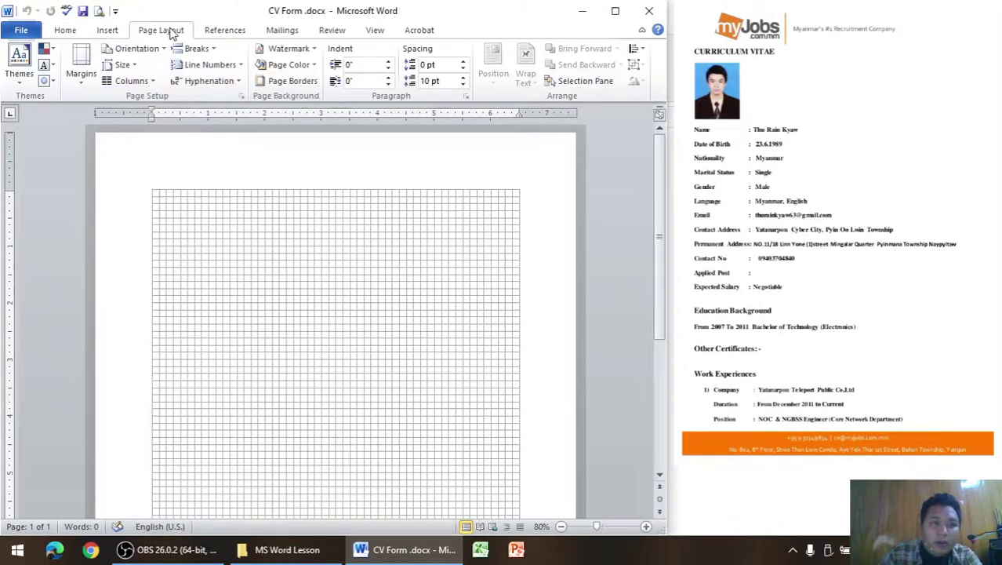
{"action": "left_click", "coordinate": [85, 78]}
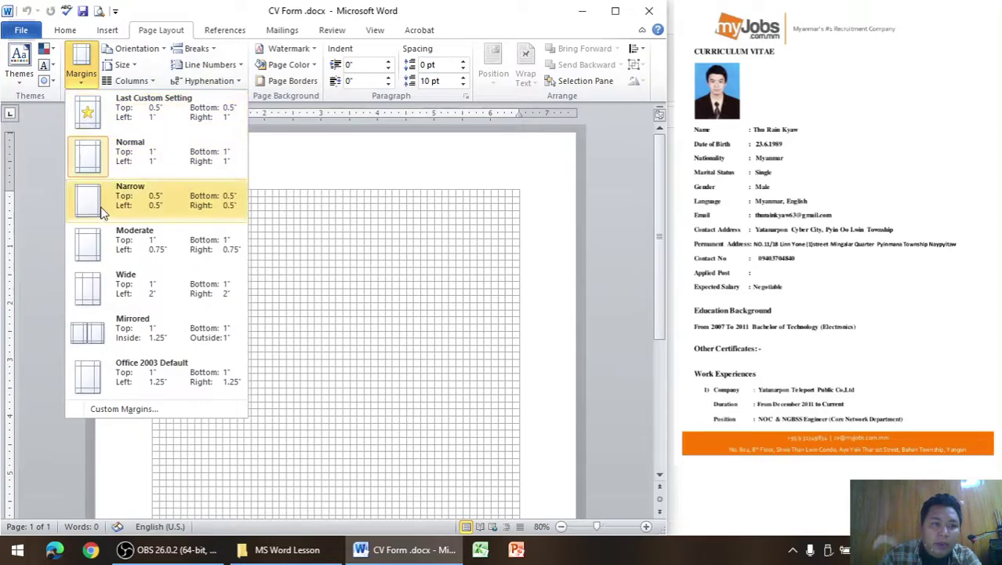
{"action": "left_click", "coordinate": [116, 188]}
{"action": "left_click", "coordinate": [133, 48]}
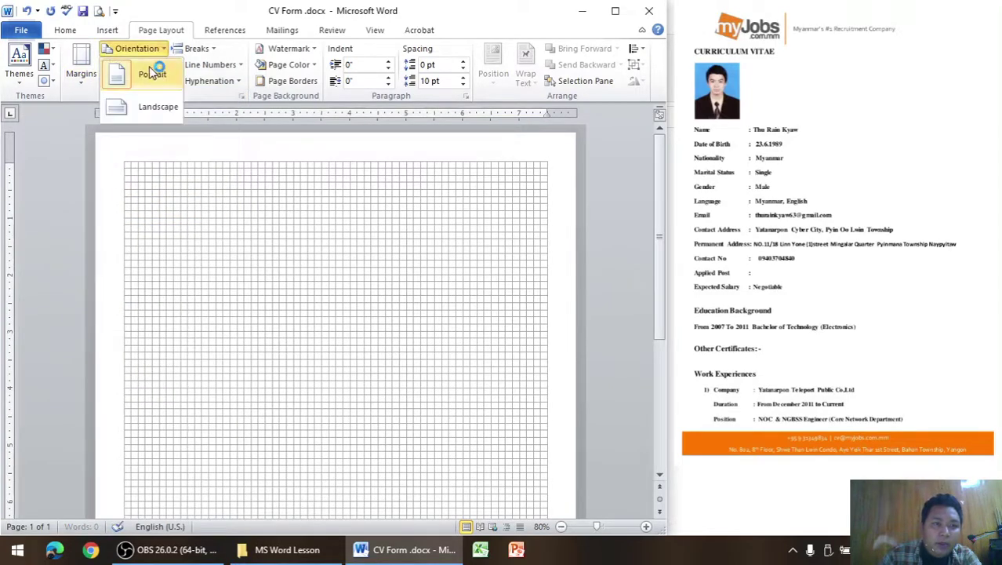
{"action": "left_click", "coordinate": [123, 64]}
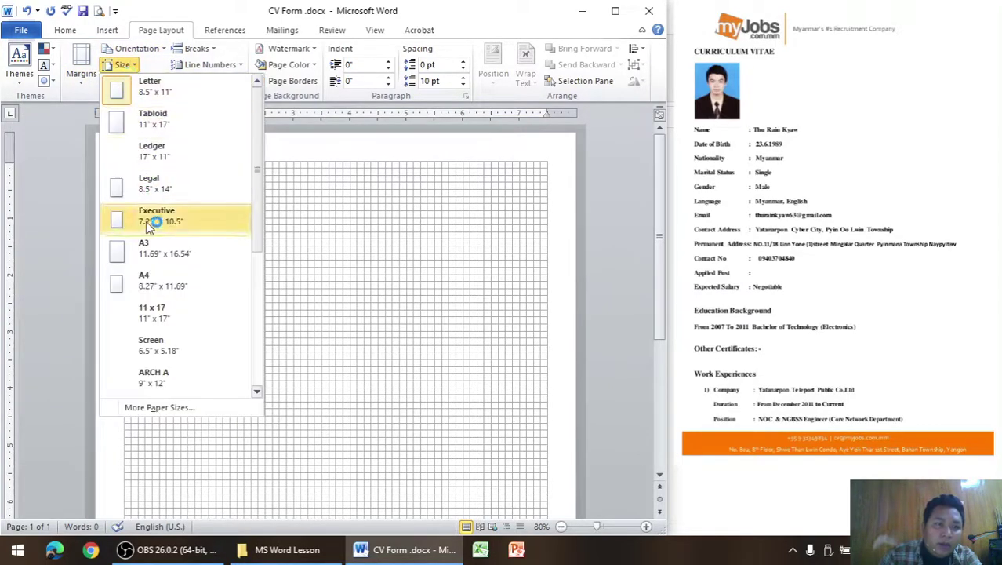
{"action": "left_click", "coordinate": [155, 284]}
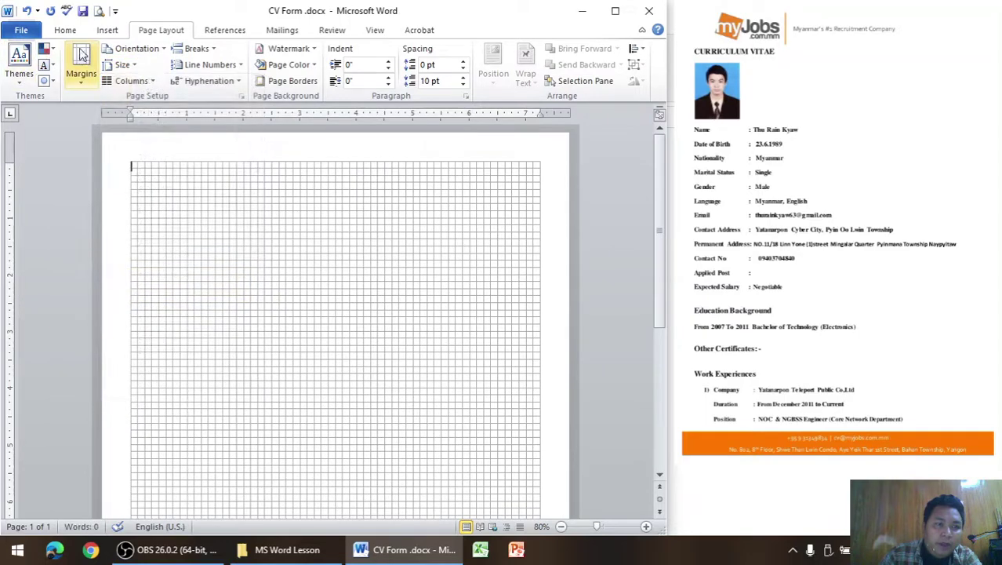
Set the font to Pyidaungsu at size 13.
{"action": "left_click", "coordinate": [65, 29]}
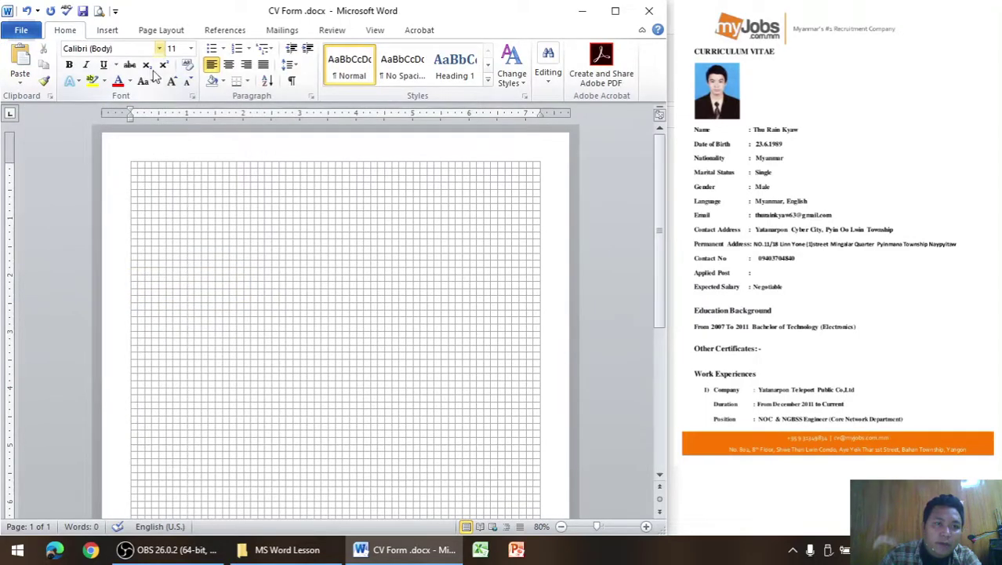
{"action": "left_click", "coordinate": [159, 49]}
{"action": "left_click", "coordinate": [102, 165]}
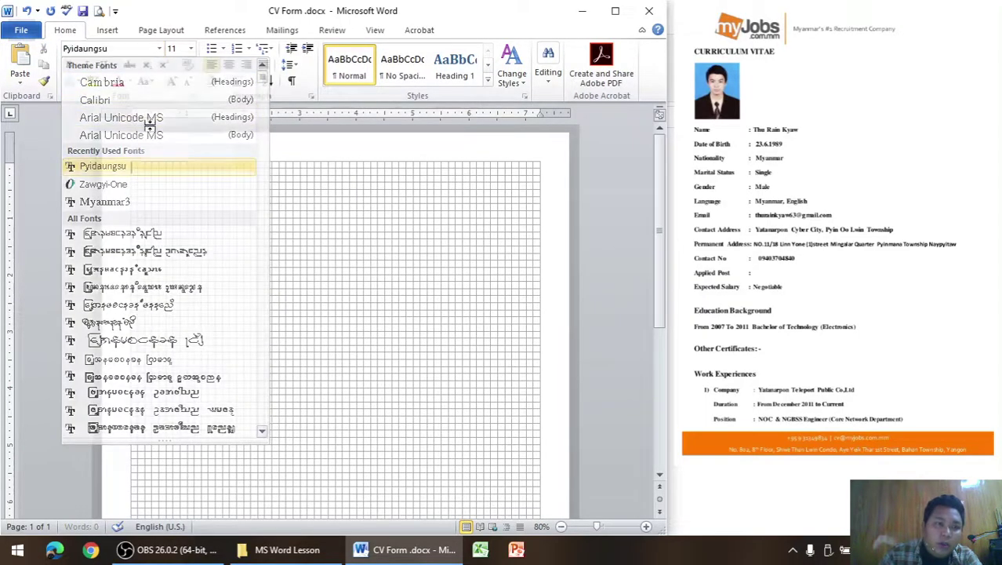
{"action": "left_click", "coordinate": [189, 49]}
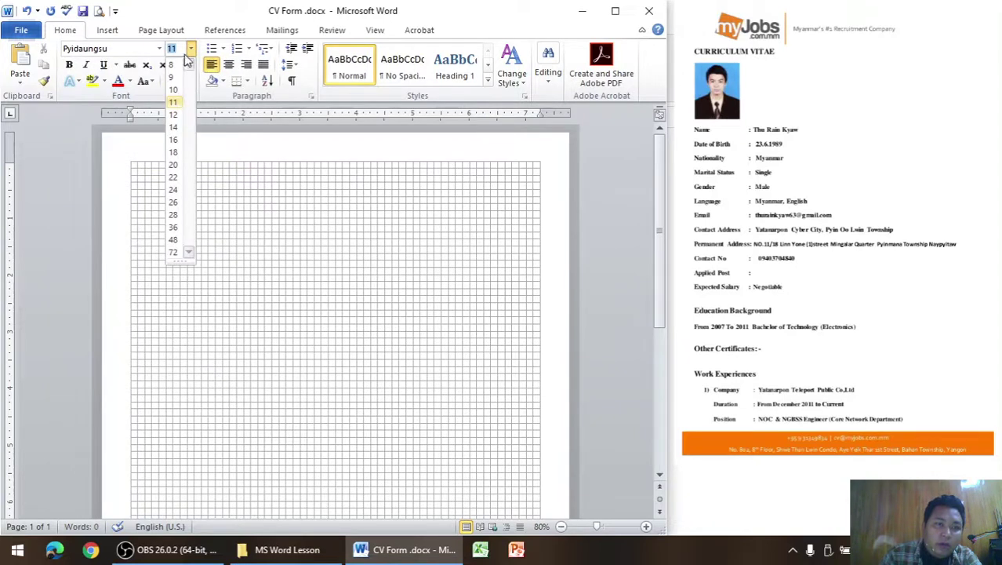
{"action": "type", "text": "13"}
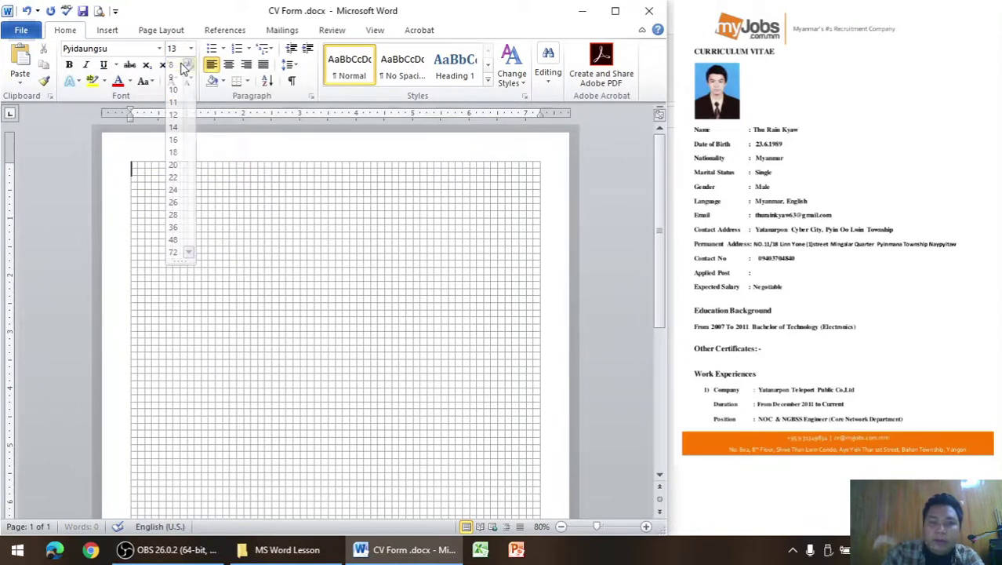
{"action": "key", "text": "Return"}
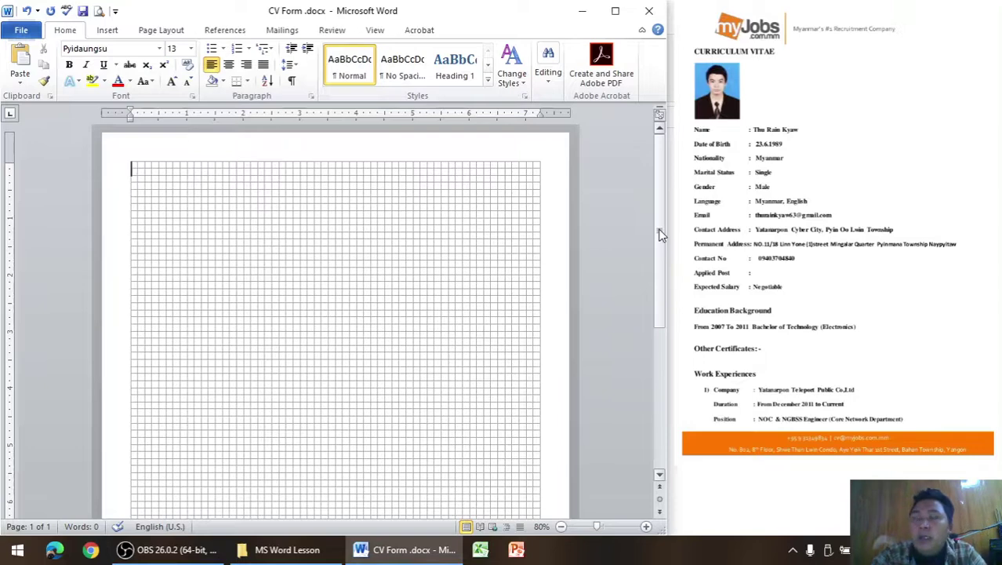
Open CV Form.jpg from the MS Word Lesson folder and move the viewer to the right.
{"action": "left_click", "coordinate": [270, 550]}
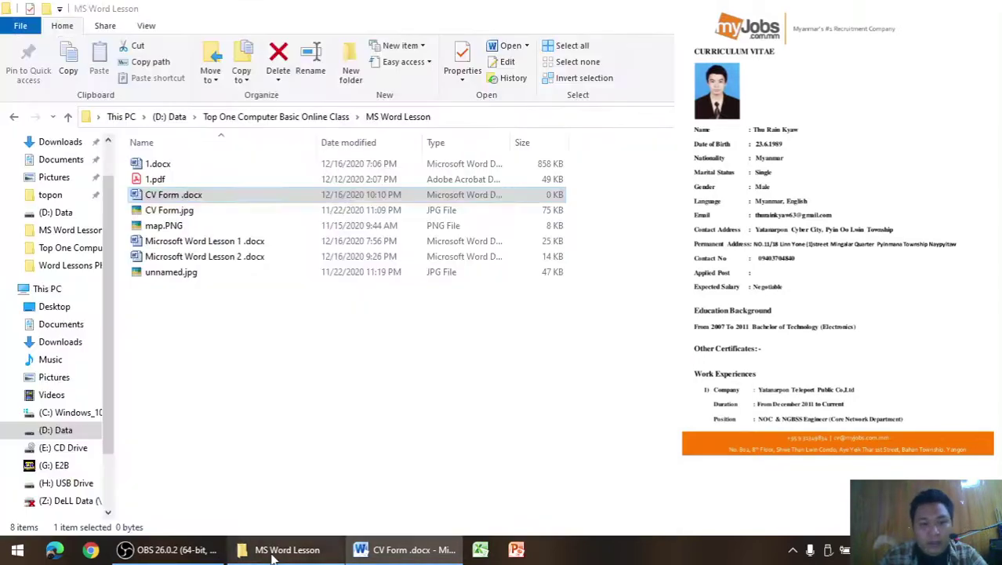
{"action": "left_click", "coordinate": [263, 216]}
{"action": "double_click", "coordinate": [263, 216]}
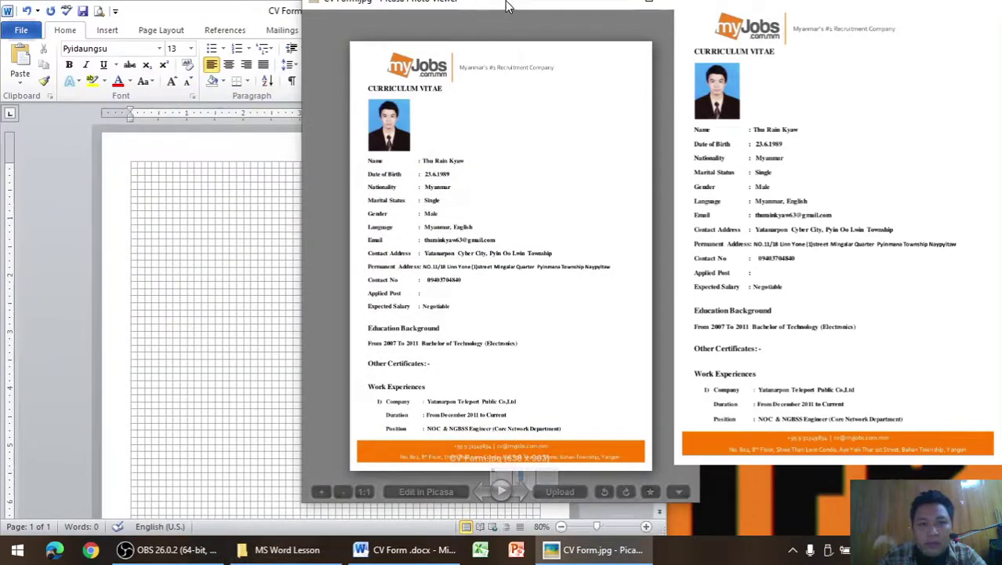
{"action": "left_click_drag", "start_coordinate": [506, 7], "coordinate": [816, 44]}
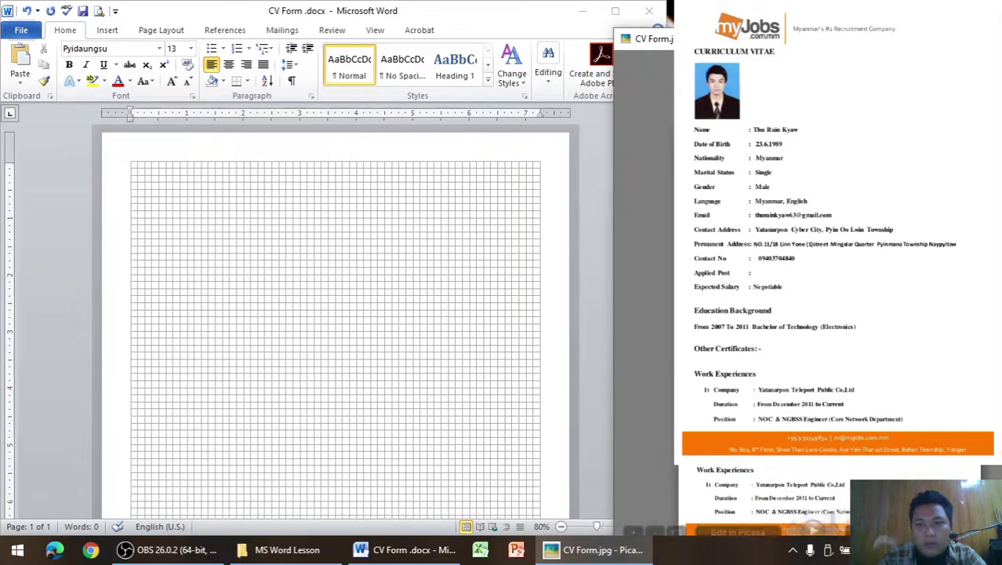
Type the heading 'CURRICULUM VITAE' and make it bold at 20 point.
{"action": "left_click", "coordinate": [239, 261]}
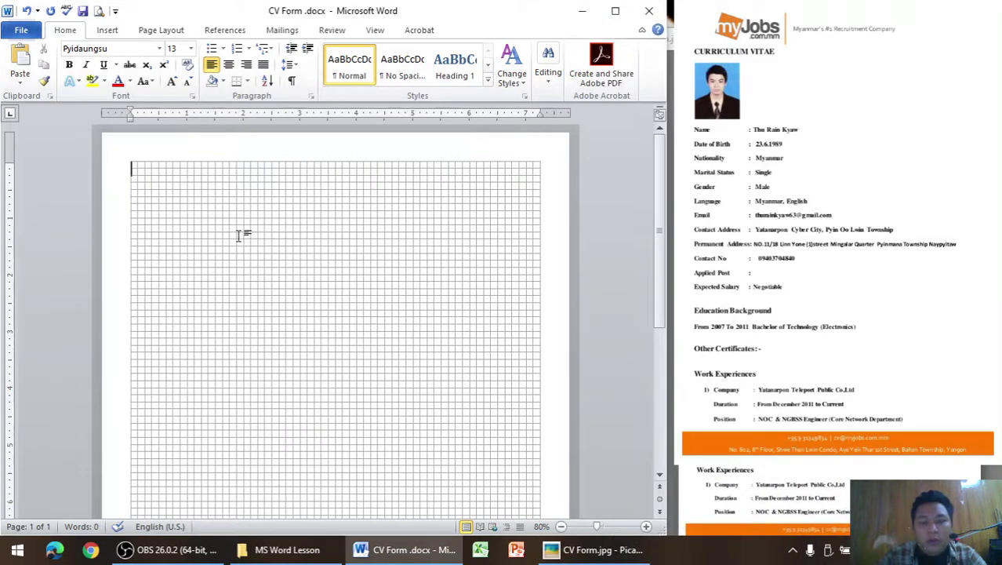
{"action": "type", "text": "C"}
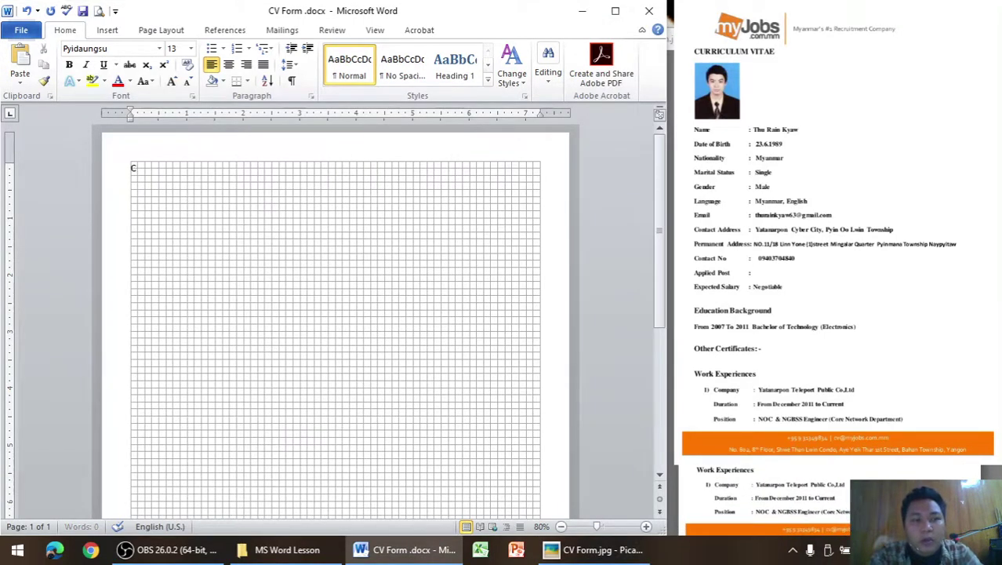
{"action": "type", "text": "URRICULU"}
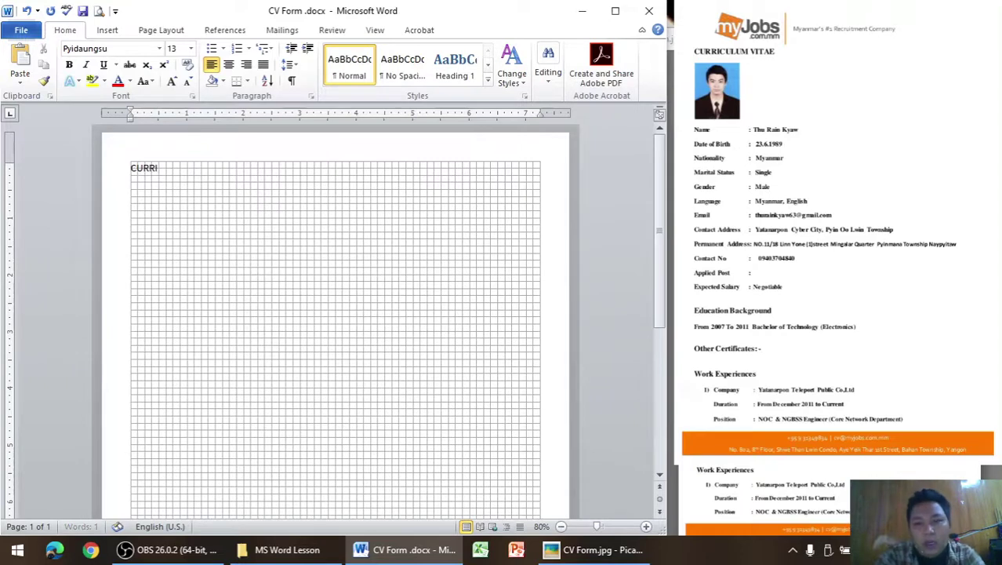
{"action": "type", "text": "M "}
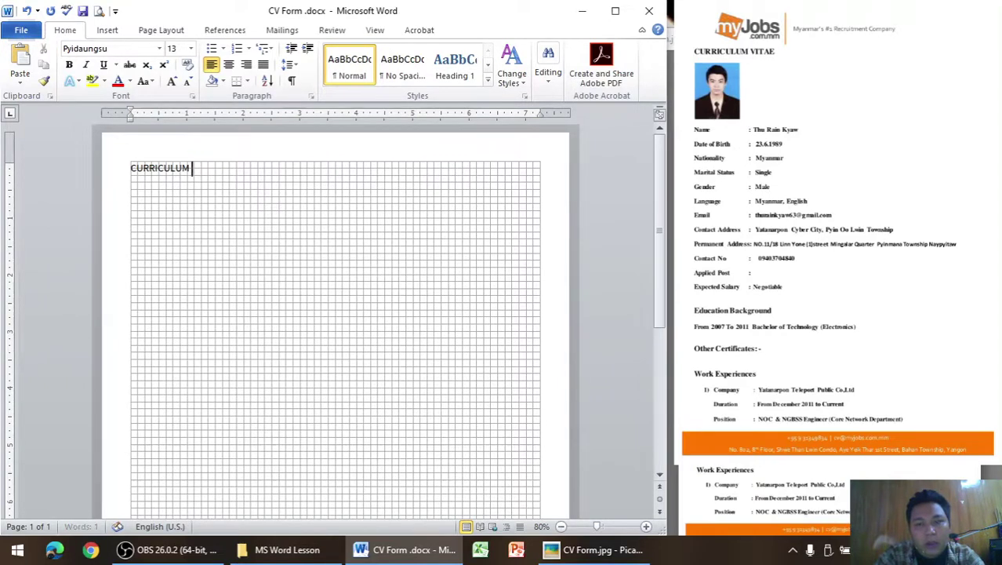
{"action": "type", "text": "VITA"}
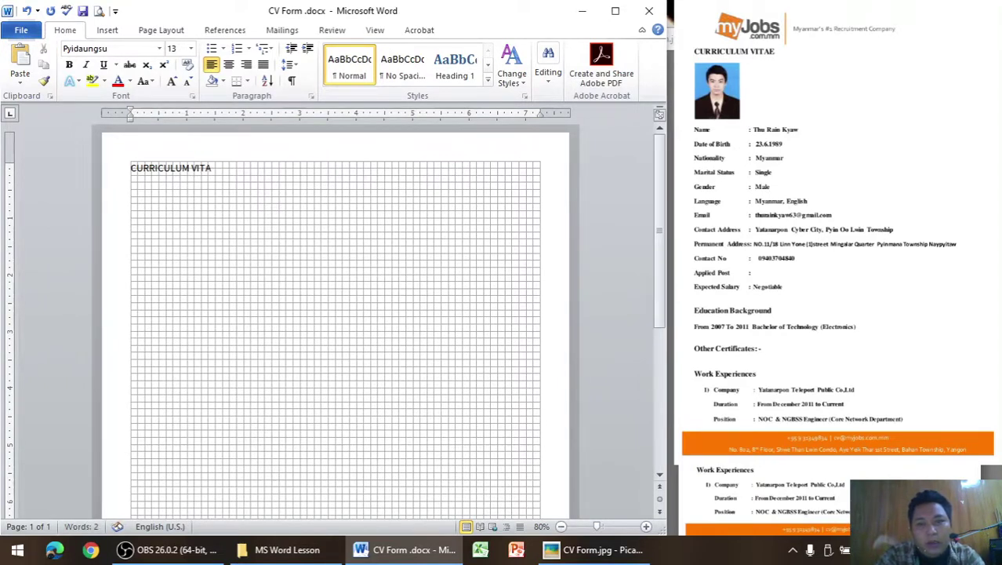
{"action": "type", "text": "E"}
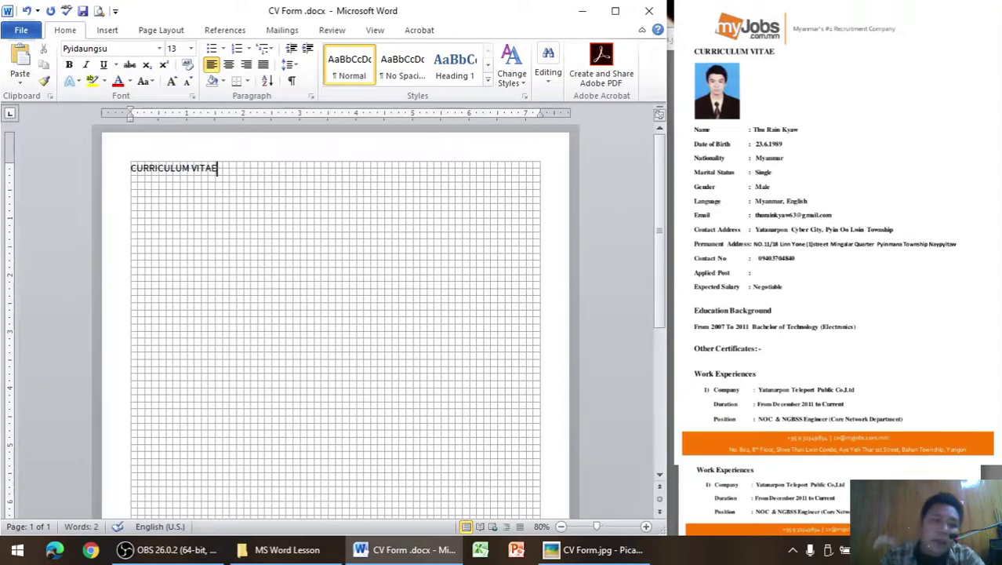
{"action": "left_click_drag", "start_coordinate": [264, 181], "coordinate": [58, 166]}
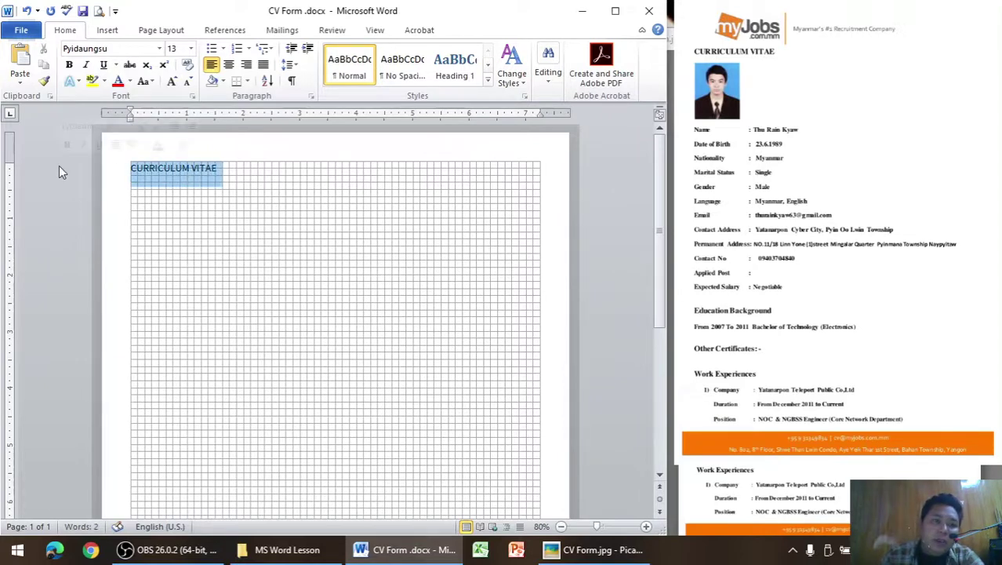
{"action": "left_click", "coordinate": [69, 64]}
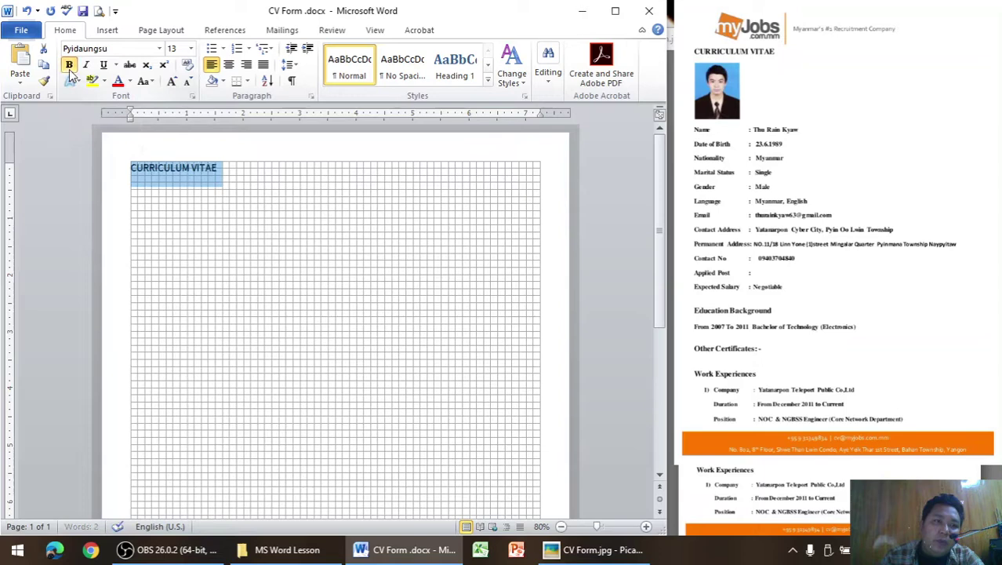
{"action": "left_click", "coordinate": [159, 49]}
{"action": "left_click", "coordinate": [160, 49]}
{"action": "left_click", "coordinate": [190, 49]}
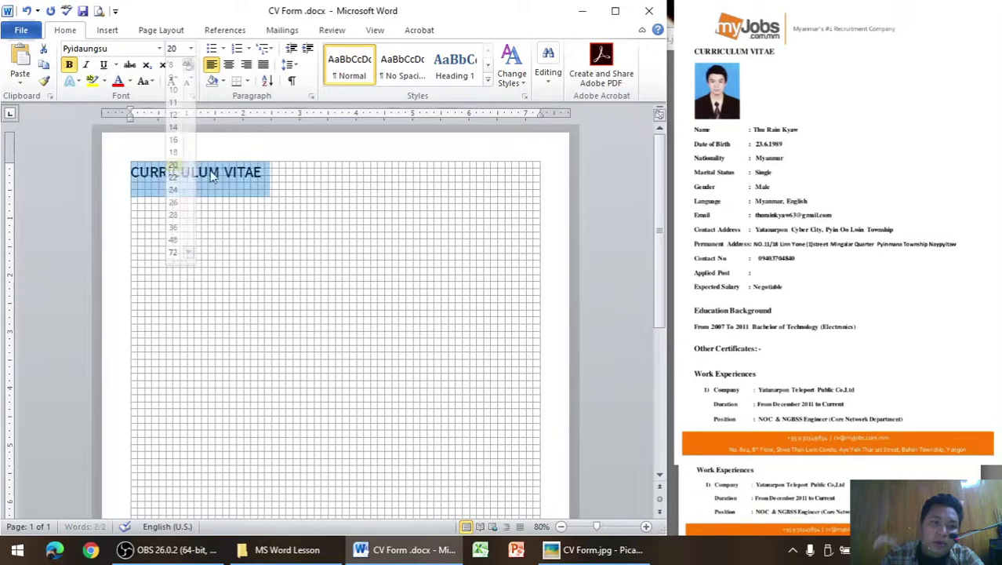
{"action": "left_click", "coordinate": [176, 166]}
{"action": "left_click", "coordinate": [311, 173]}
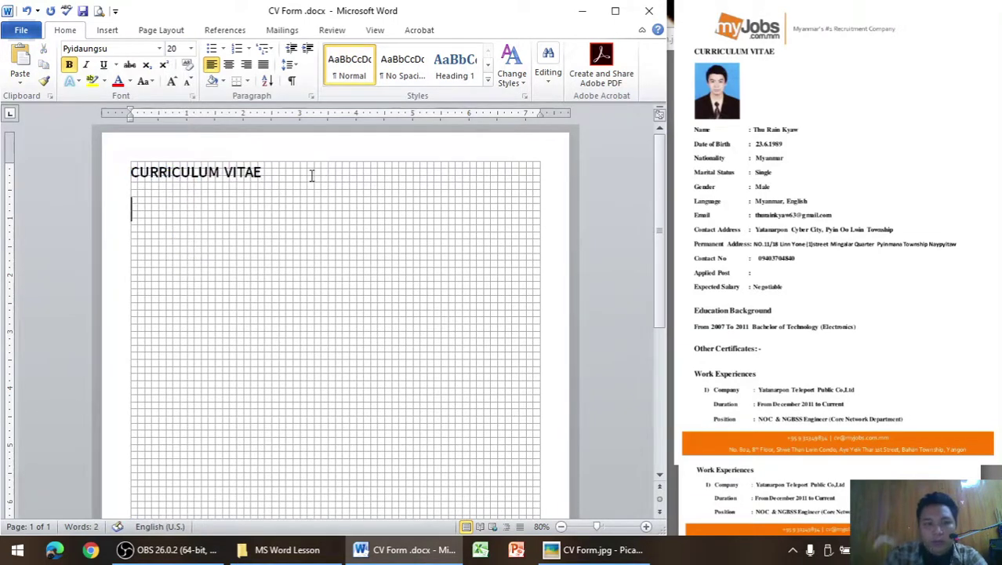
Insert FB_IMG_1583586719842.jpg from the (G:) E2B drive below the heading.
{"action": "left_click", "coordinate": [106, 29]}
{"action": "left_click", "coordinate": [130, 66]}
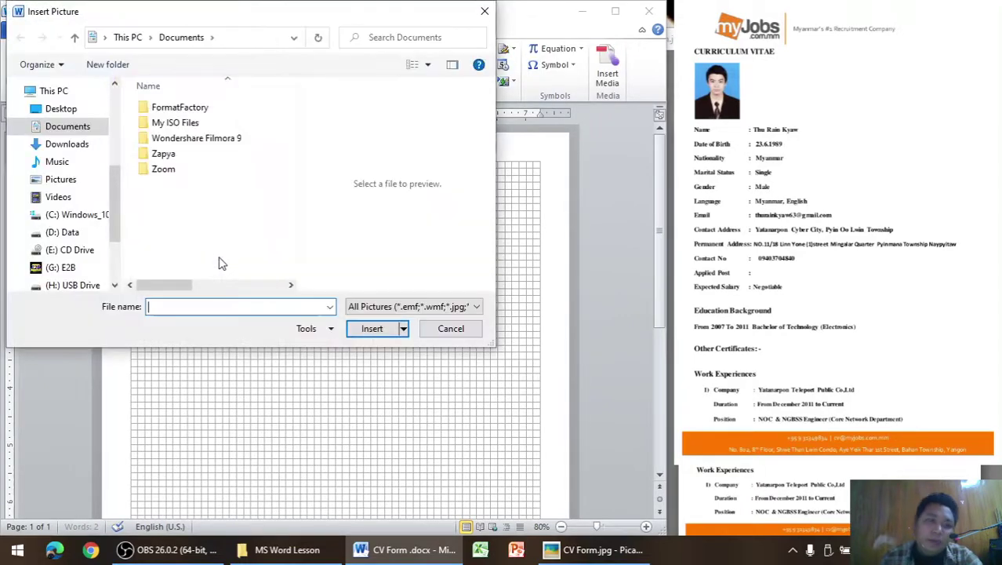
{"action": "left_click", "coordinate": [83, 114]}
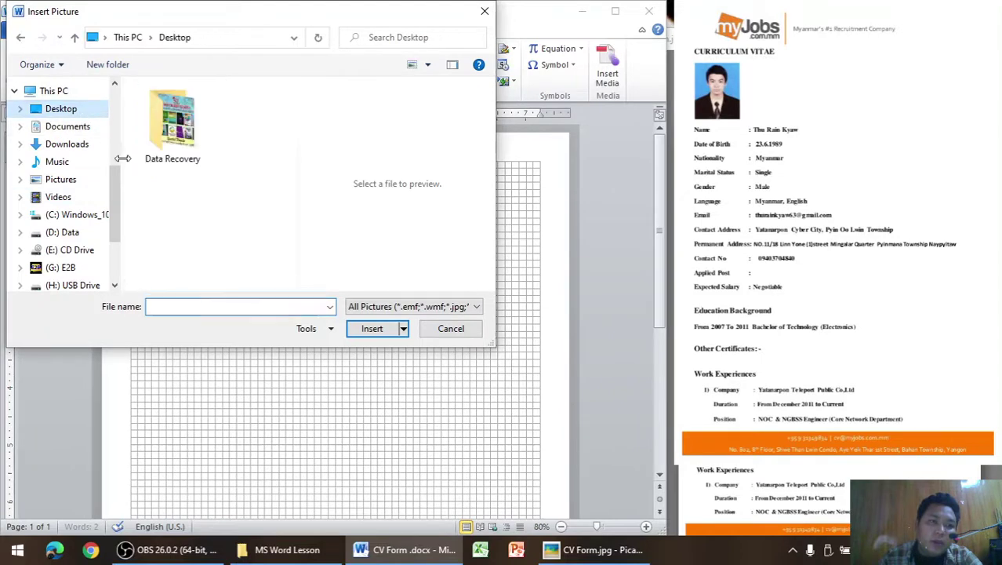
{"action": "scroll", "coordinate": [196, 218], "scroll_direction": "down", "scroll_amount": 2}
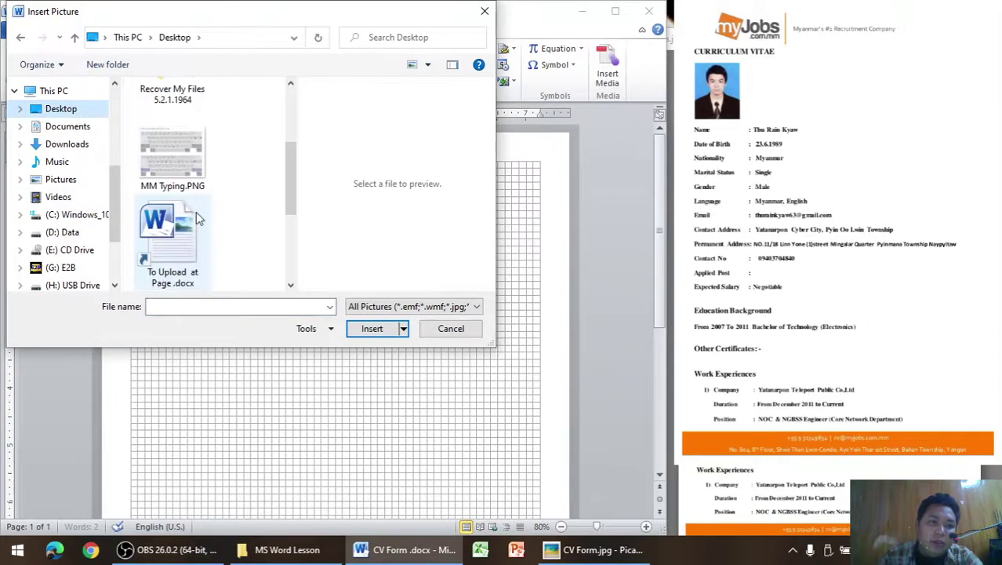
{"action": "scroll", "coordinate": [196, 212], "scroll_direction": "down", "scroll_amount": 3}
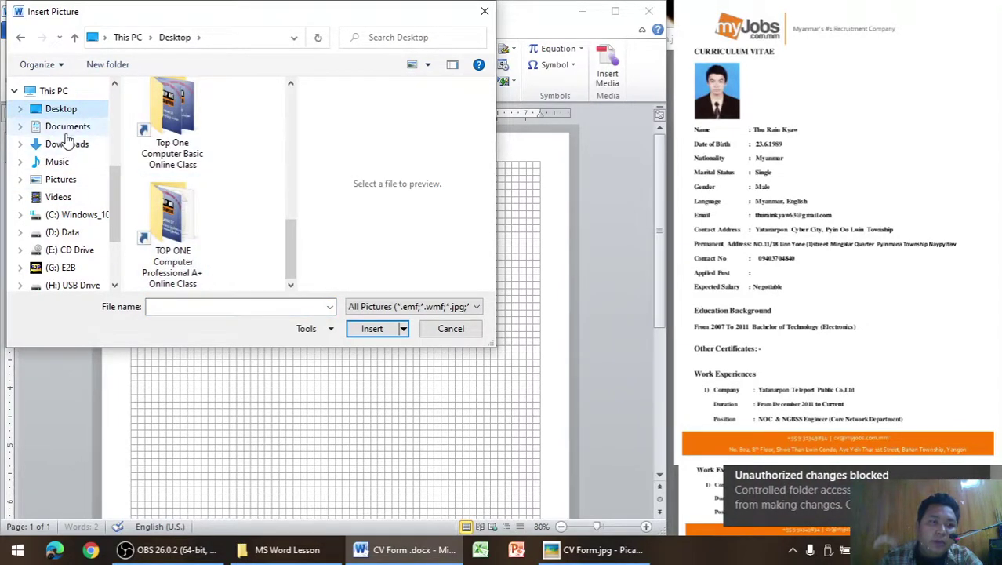
{"action": "left_click", "coordinate": [69, 269]}
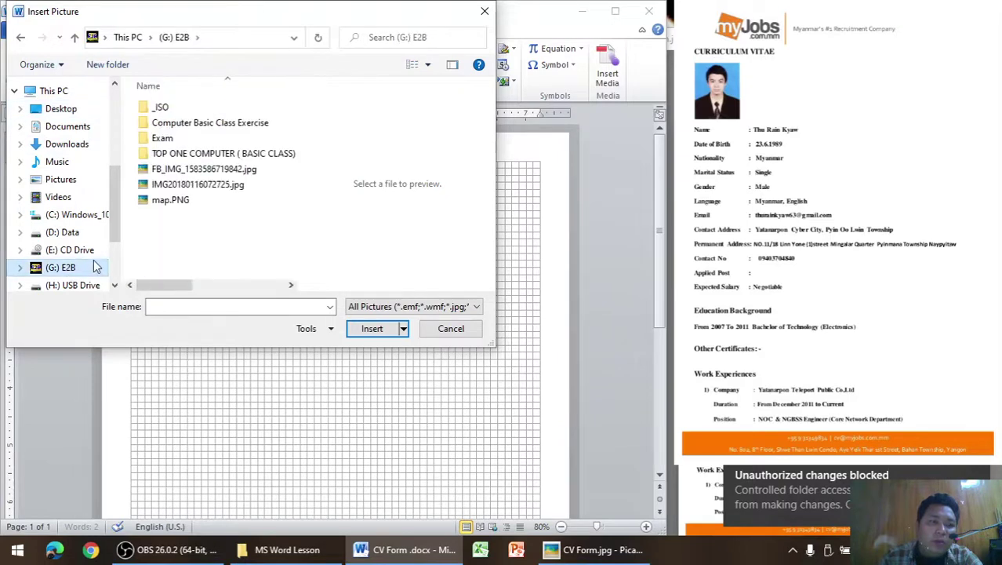
{"action": "left_click", "coordinate": [198, 190]}
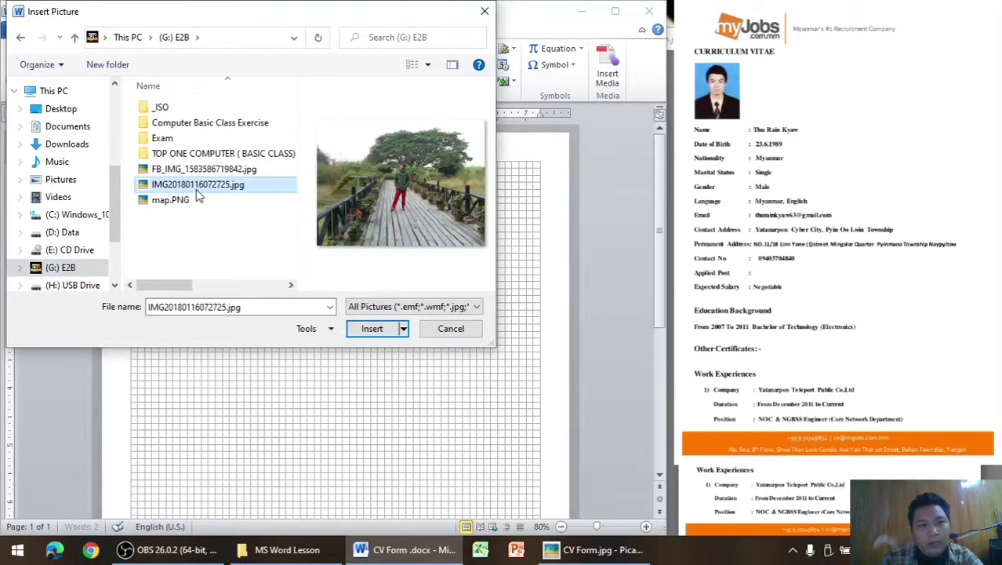
{"action": "left_click", "coordinate": [207, 171]}
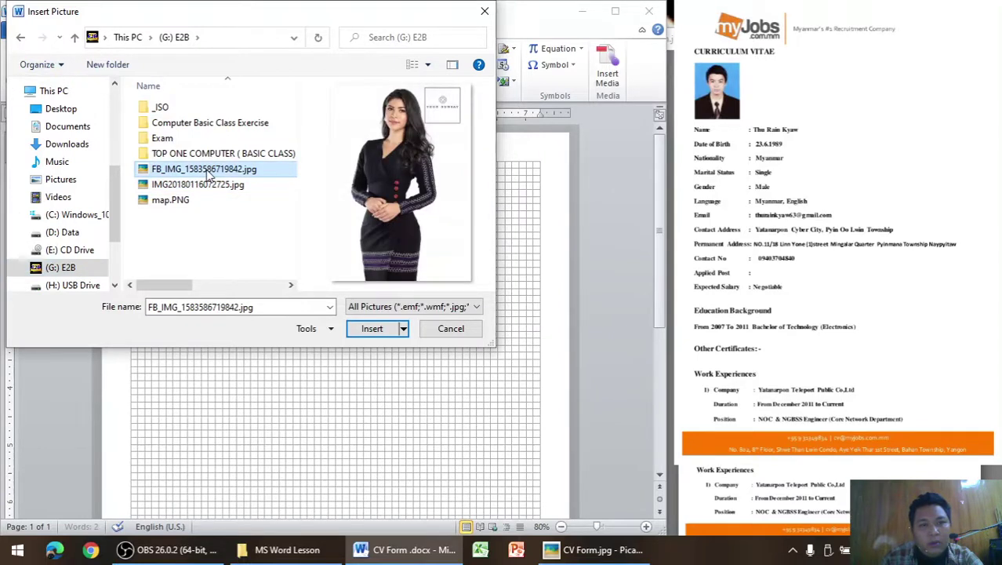
{"action": "left_click", "coordinate": [365, 329]}
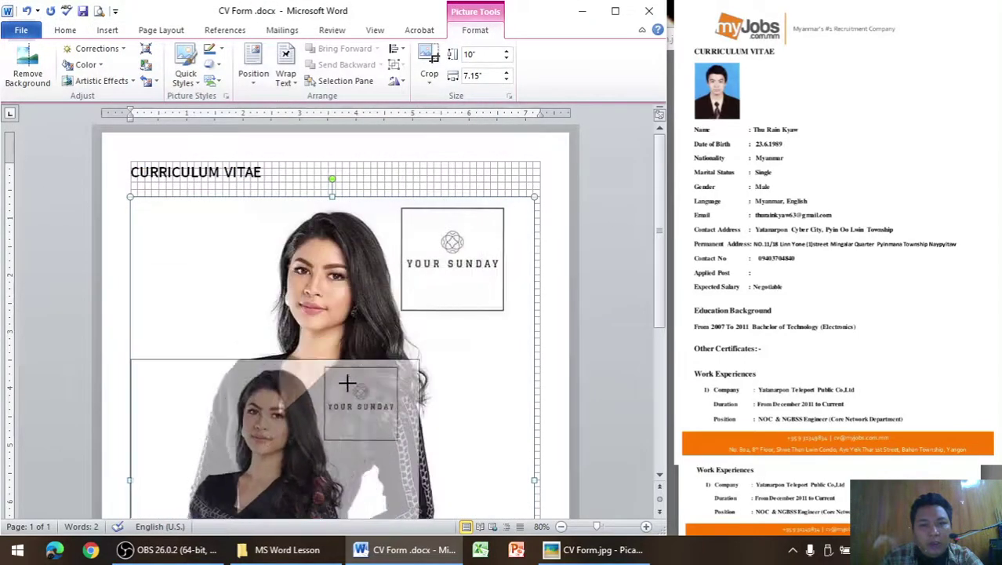
Shrink the photo to about 1.98 by 1.42 inches and crop it to the upper body.
{"action": "left_click_drag", "start_coordinate": [534, 196], "coordinate": [314, 428]}
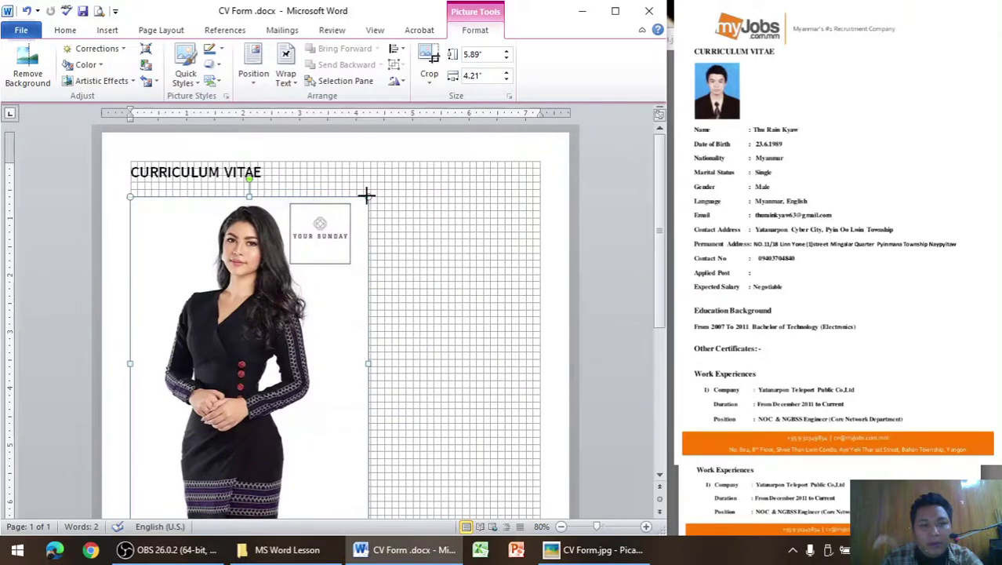
{"action": "left_click_drag", "start_coordinate": [366, 196], "coordinate": [222, 400]}
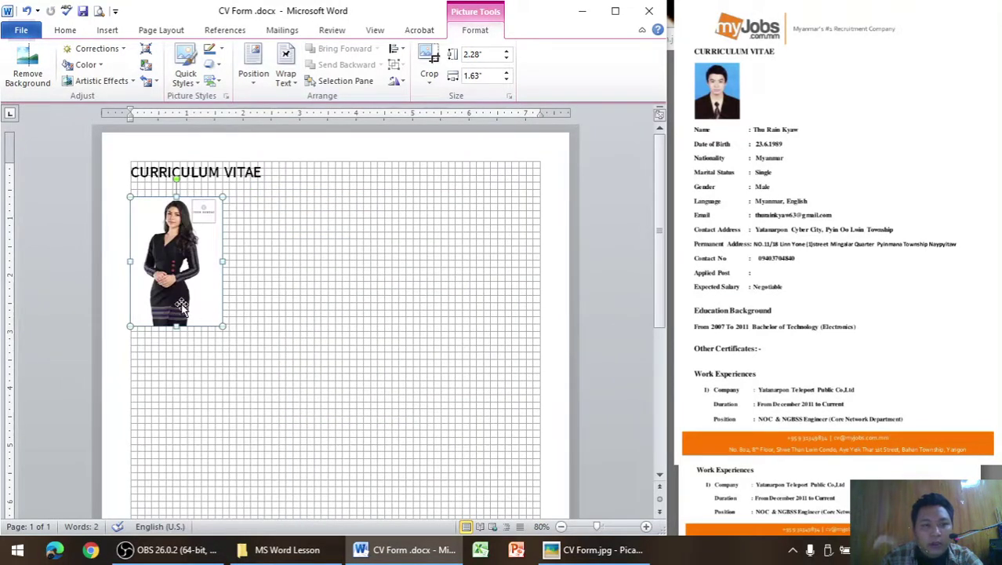
{"action": "left_click_drag", "start_coordinate": [222, 326], "coordinate": [199, 313]}
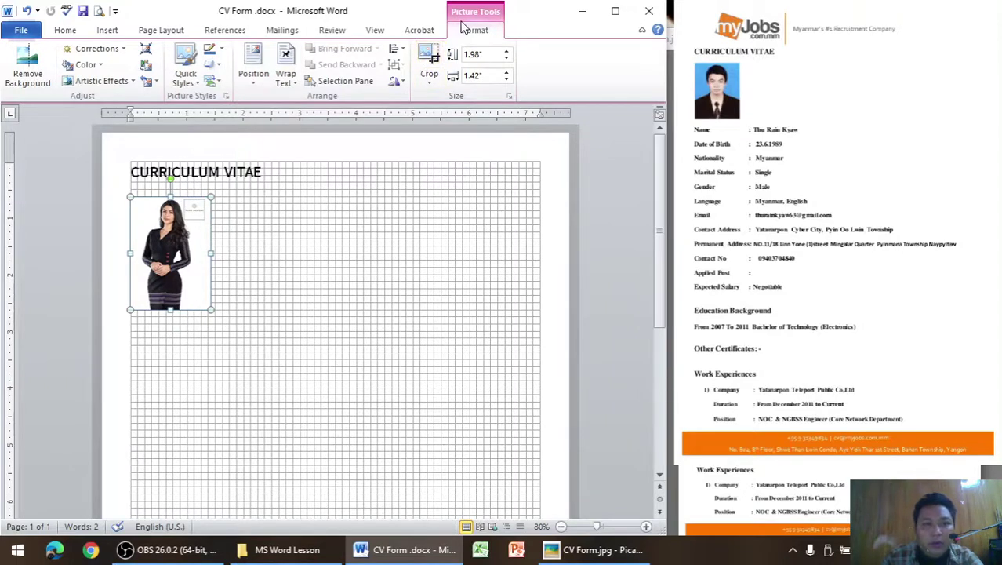
{"action": "left_click", "coordinate": [429, 57]}
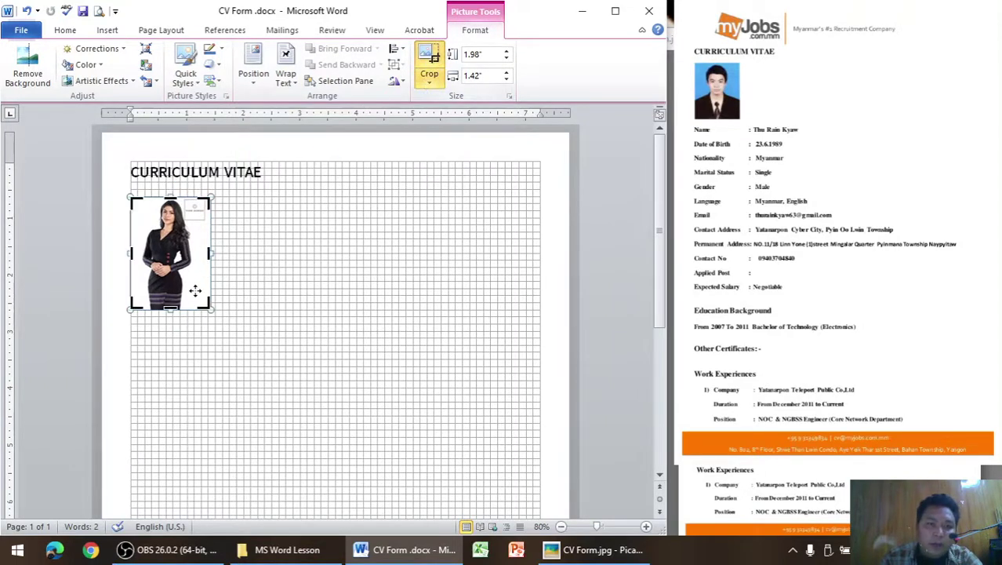
{"action": "left_click_drag", "start_coordinate": [195, 291], "coordinate": [171, 259]}
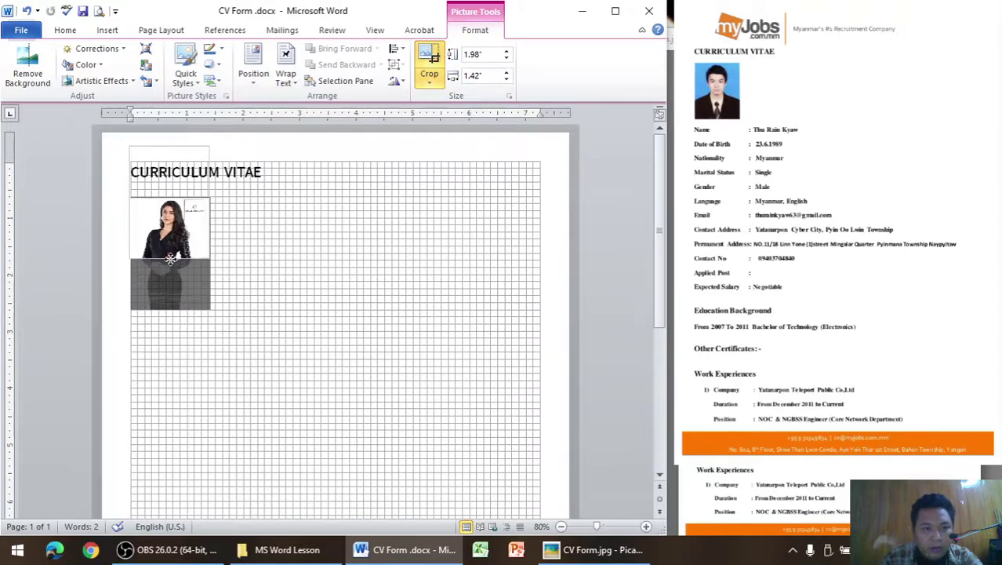
{"action": "left_click", "coordinate": [264, 226]}
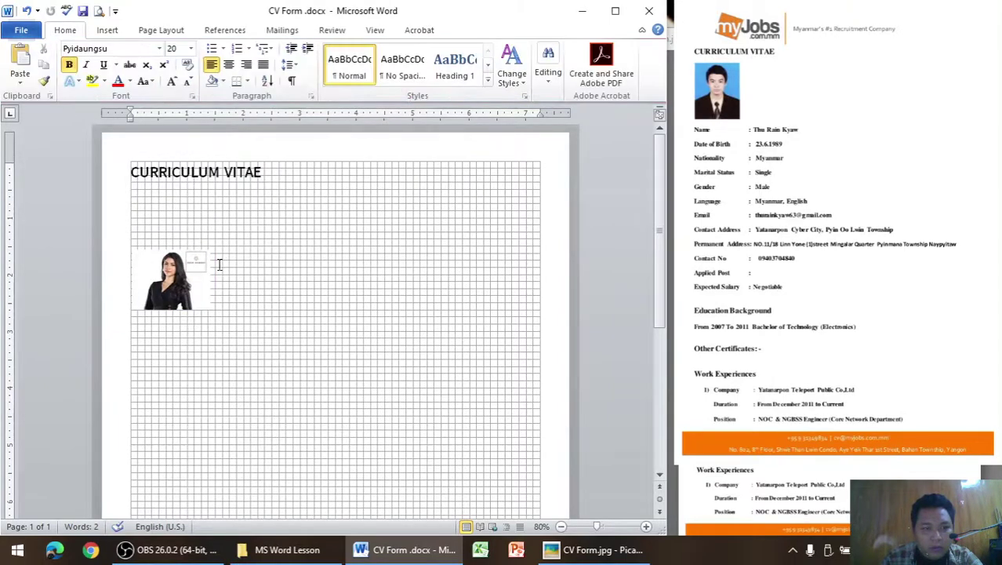
Re-crop the photo to trim away the empty space above the woman.
{"action": "left_click", "coordinate": [149, 263]}
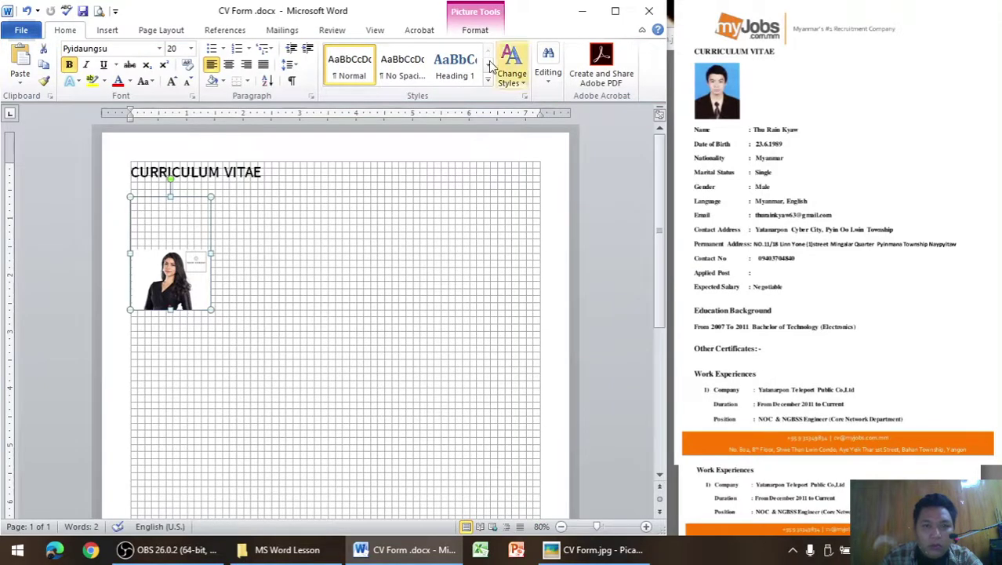
{"action": "left_click", "coordinate": [476, 31]}
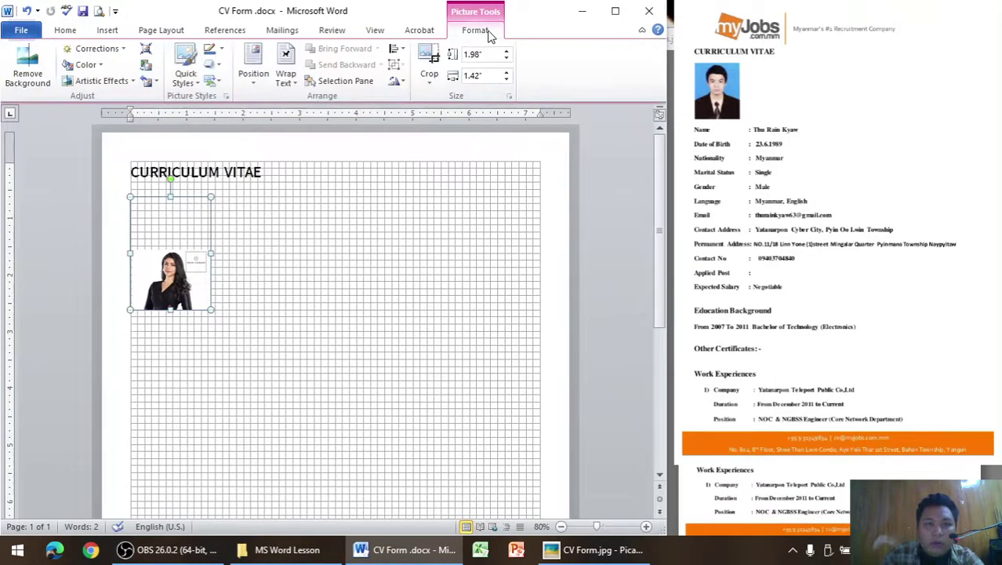
{"action": "left_click", "coordinate": [428, 56]}
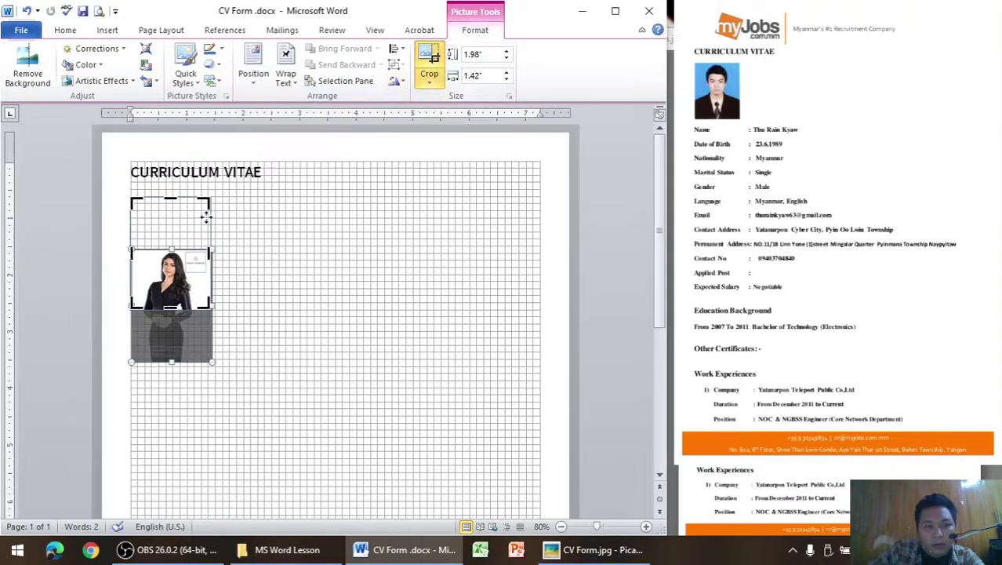
{"action": "left_click_drag", "start_coordinate": [173, 202], "coordinate": [182, 203]}
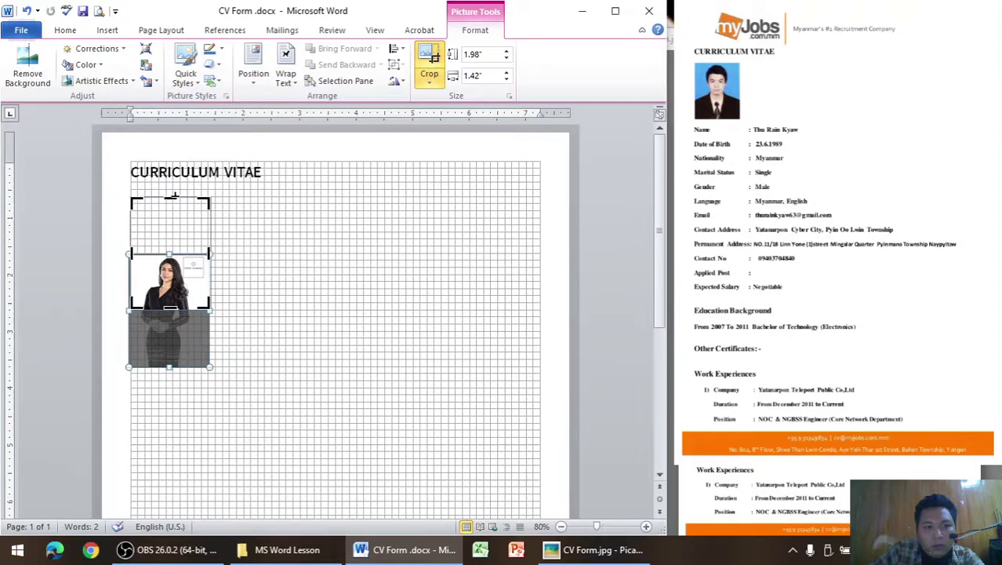
{"action": "left_click_drag", "start_coordinate": [174, 199], "coordinate": [167, 251]}
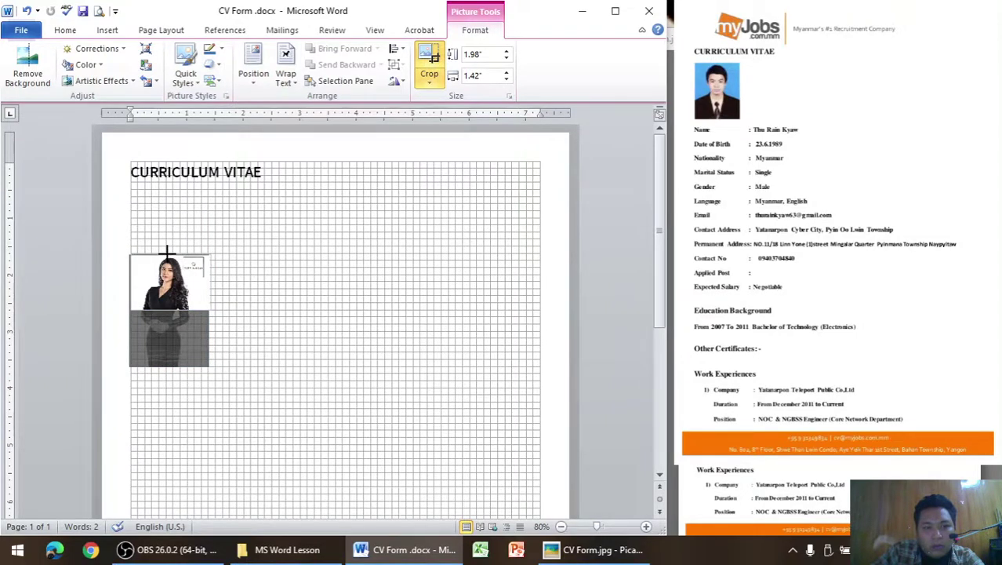
{"action": "left_click", "coordinate": [322, 234]}
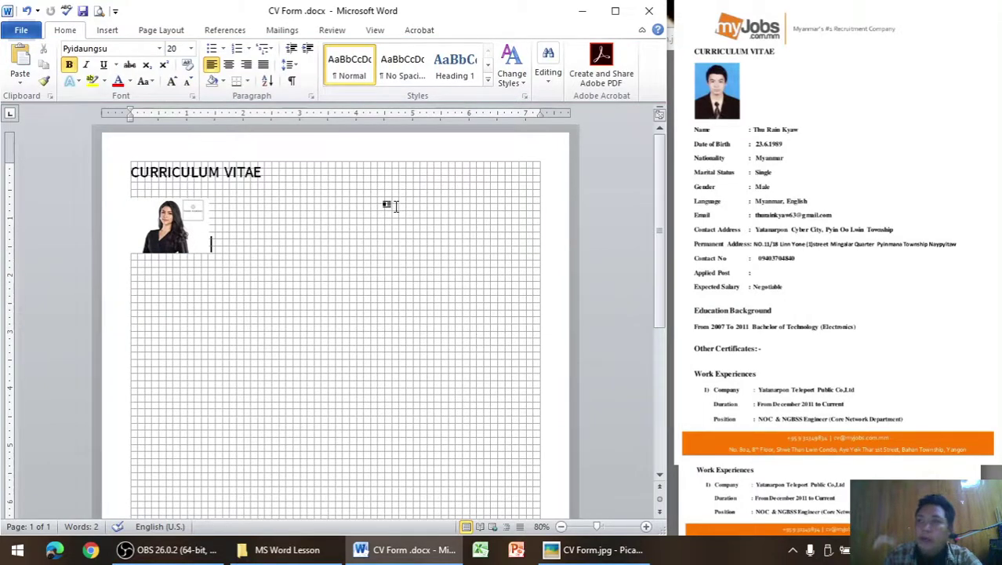
Check the print preview, stretch the photo slightly taller, and add an empty line beneath it.
{"action": "left_click", "coordinate": [99, 11]}
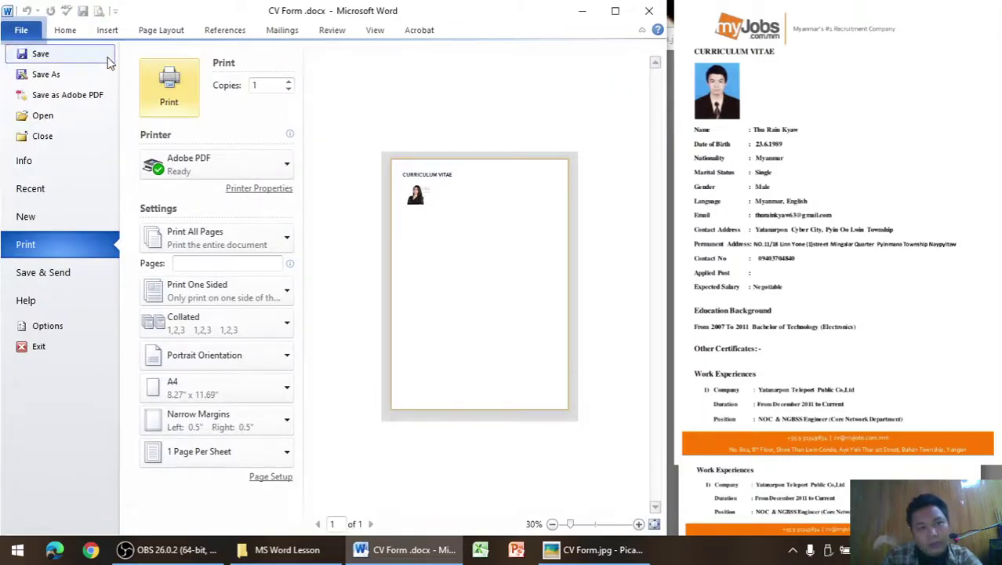
{"action": "left_click", "coordinate": [66, 39]}
{"action": "left_click", "coordinate": [200, 240]}
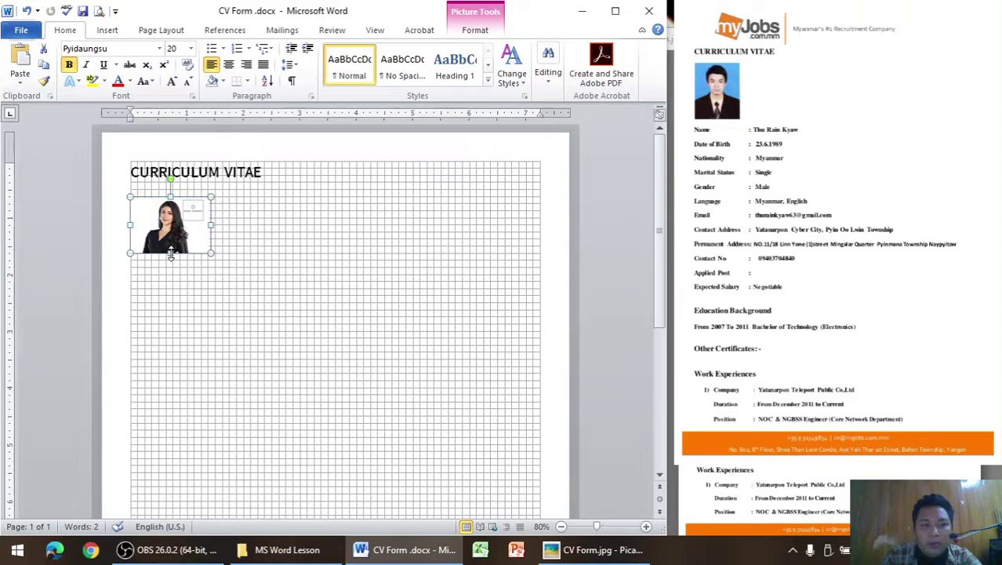
{"action": "left_click_drag", "start_coordinate": [171, 253], "coordinate": [169, 268]}
{"action": "left_click", "coordinate": [268, 242]}
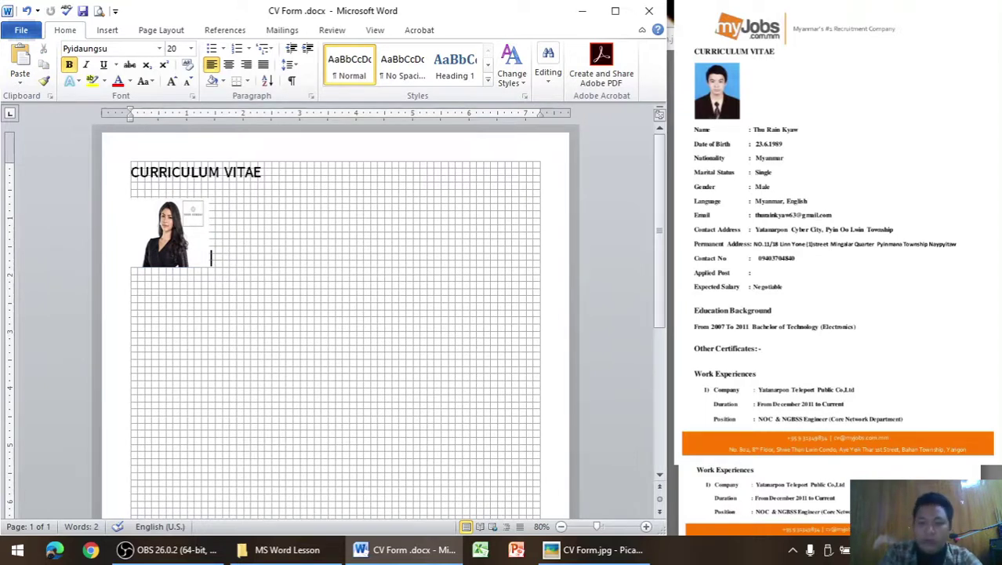
{"action": "key", "text": "Return"}
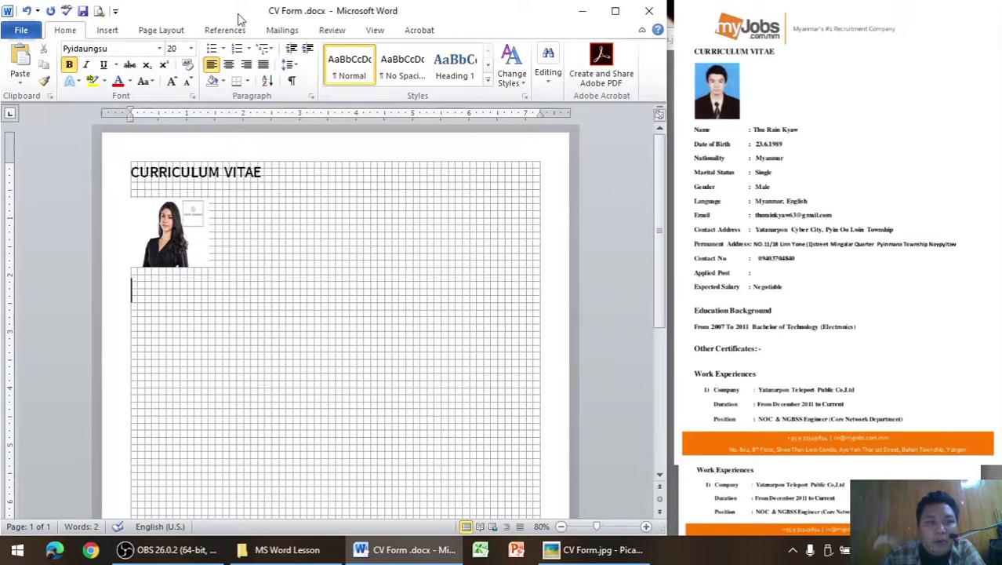
Set text size 13, zoom the reference CV to Education, and return below the photo.
{"action": "left_click", "coordinate": [184, 49]}
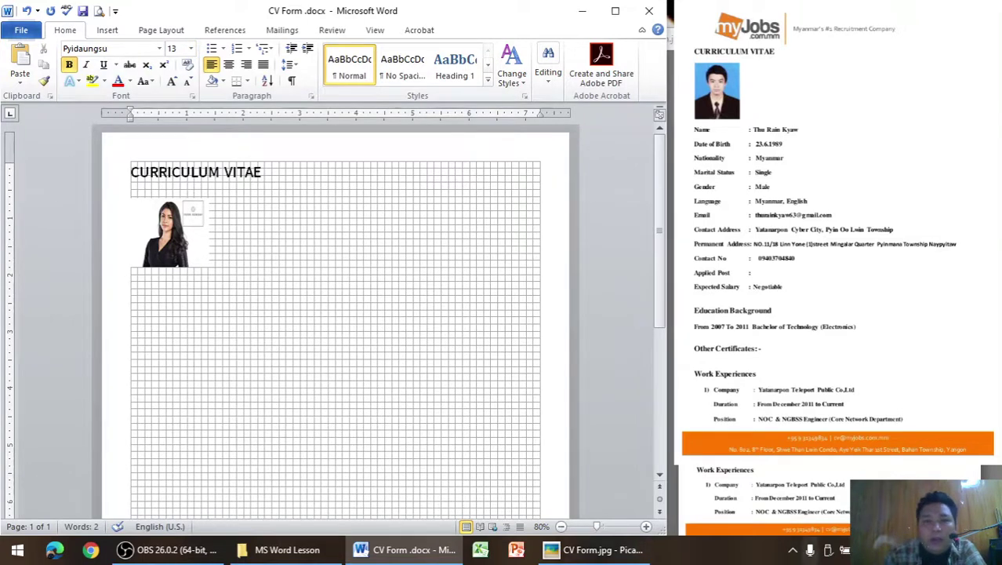
{"action": "mouse_move", "coordinate": [816, 502]}
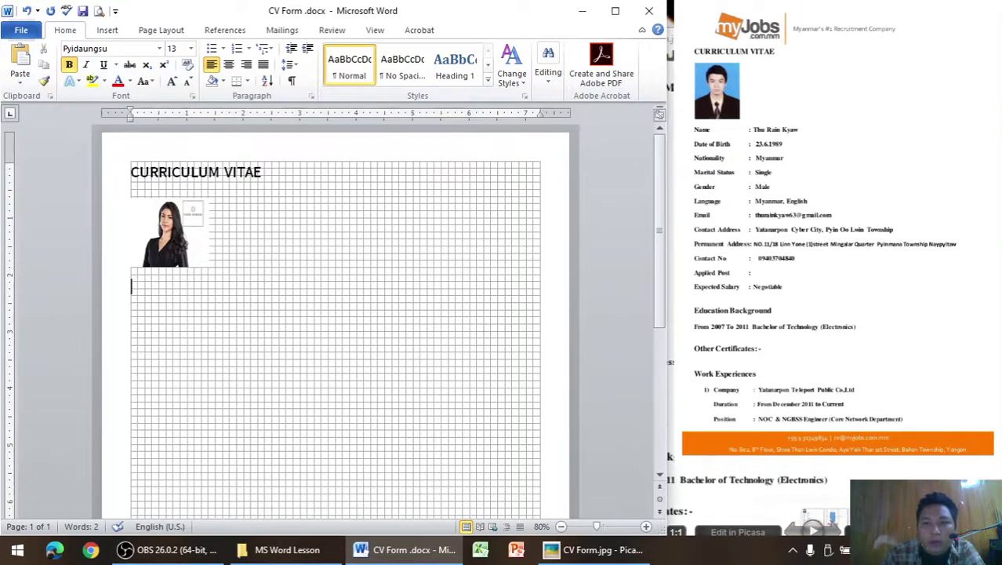
{"action": "left_click", "coordinate": [785, 486]}
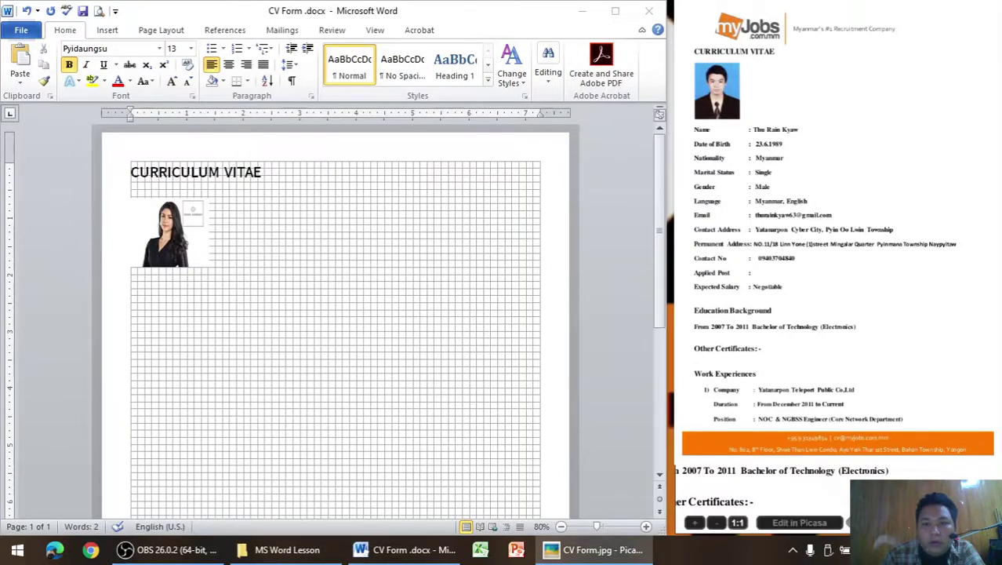
{"action": "left_click_drag", "start_coordinate": [814, 471], "coordinate": [863, 473]}
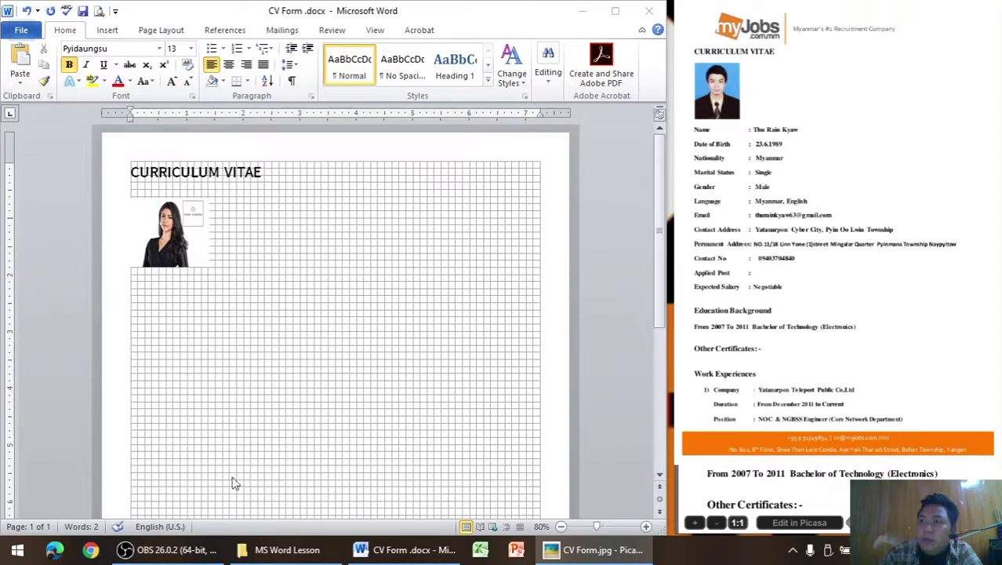
{"action": "left_click", "coordinate": [237, 253]}
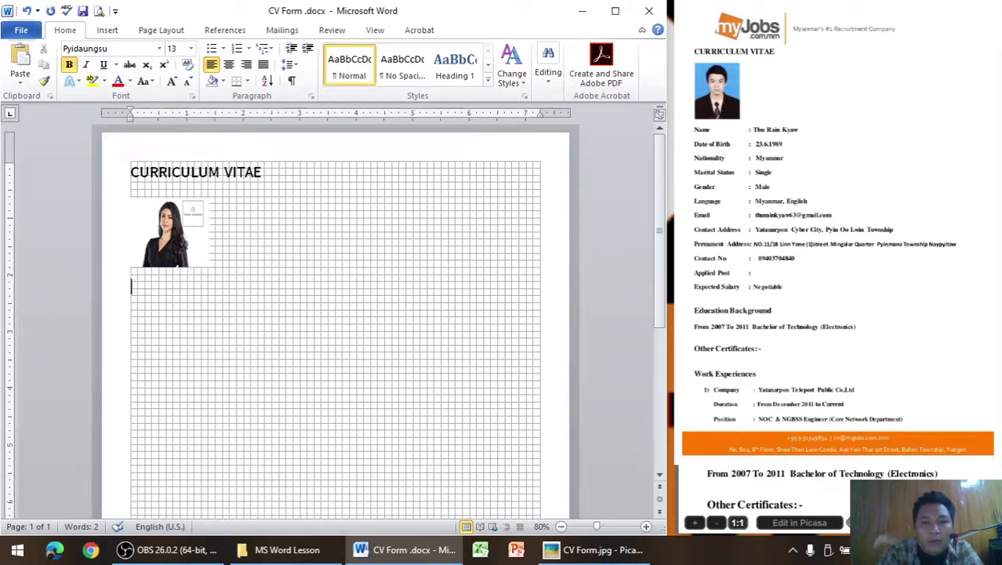
Add a bold Name label under the photo followed by the applicant's name.
{"action": "type", "text": "NAM"}
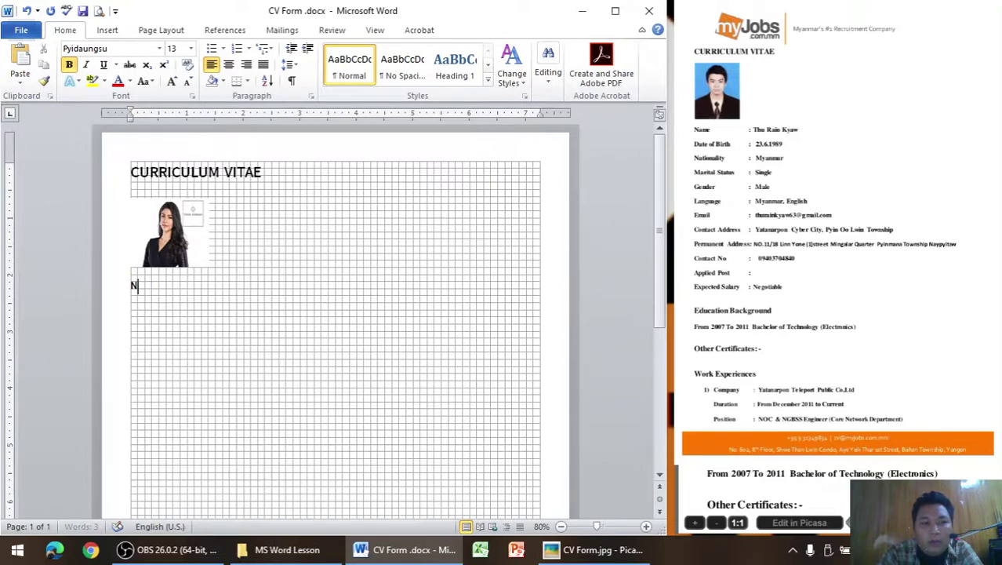
{"action": "type", "text": "AME"}
{"action": "key", "text": "BackSpace"}
{"action": "key", "text": "BackSpace"}
{"action": "key", "text": "BackSpace"}
{"action": "type", "text": "ame"}
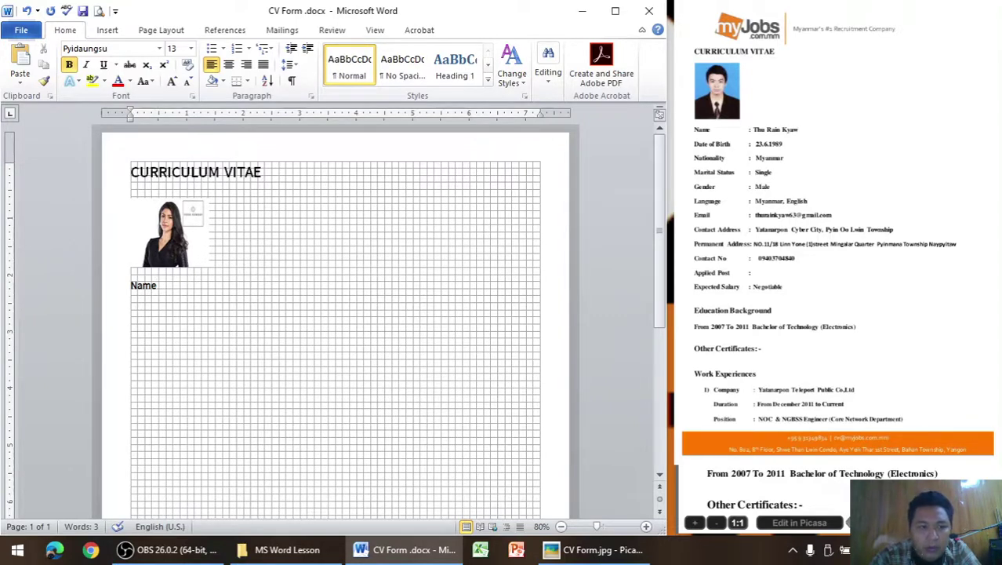
{"action": "key", "text": "ctrl+b"}
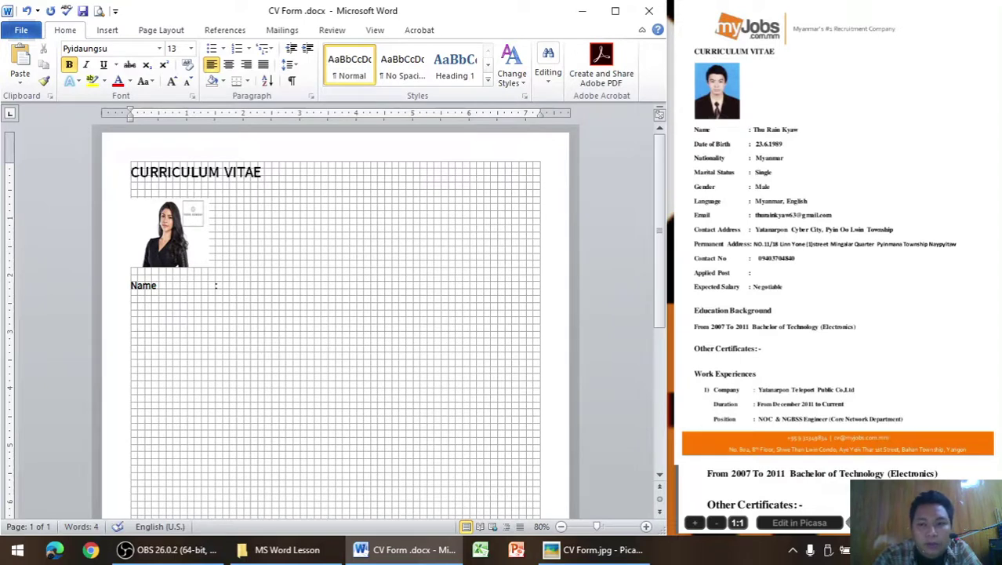
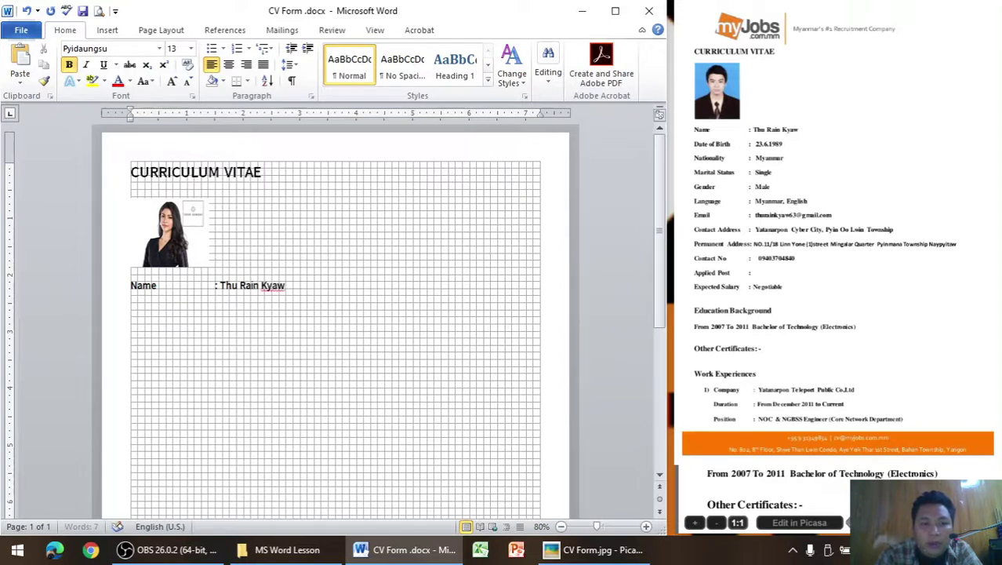
{"action": "key", "text": "Return"}
{"action": "type", "text": "Dat"}
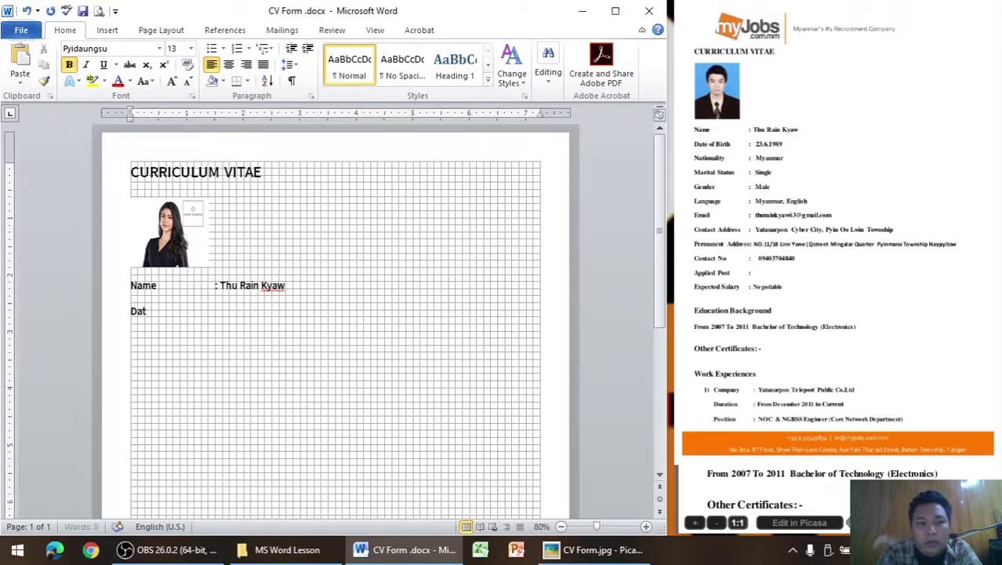
{"action": "type", "text": "e of Bir"}
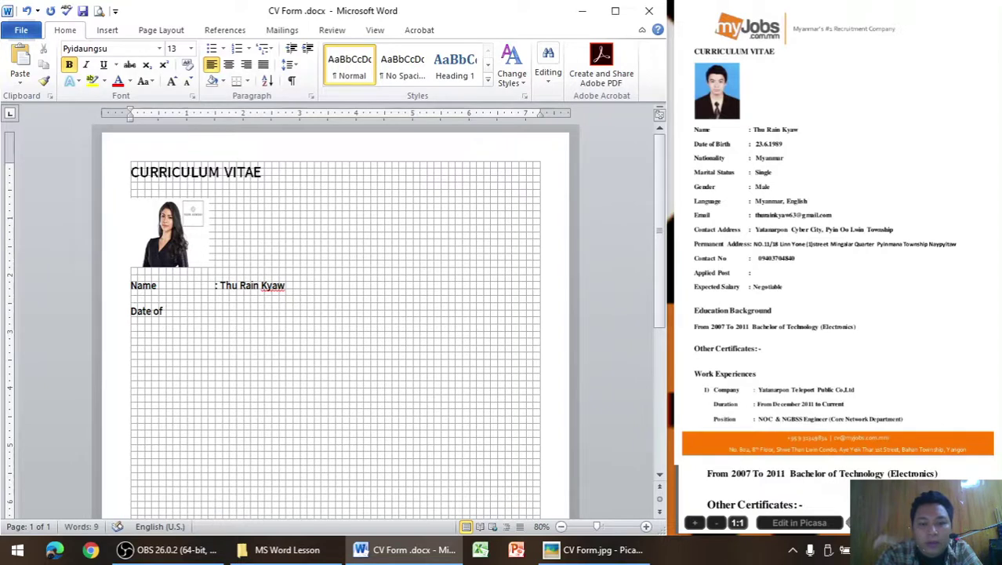
{"action": "type", "text": "th"}
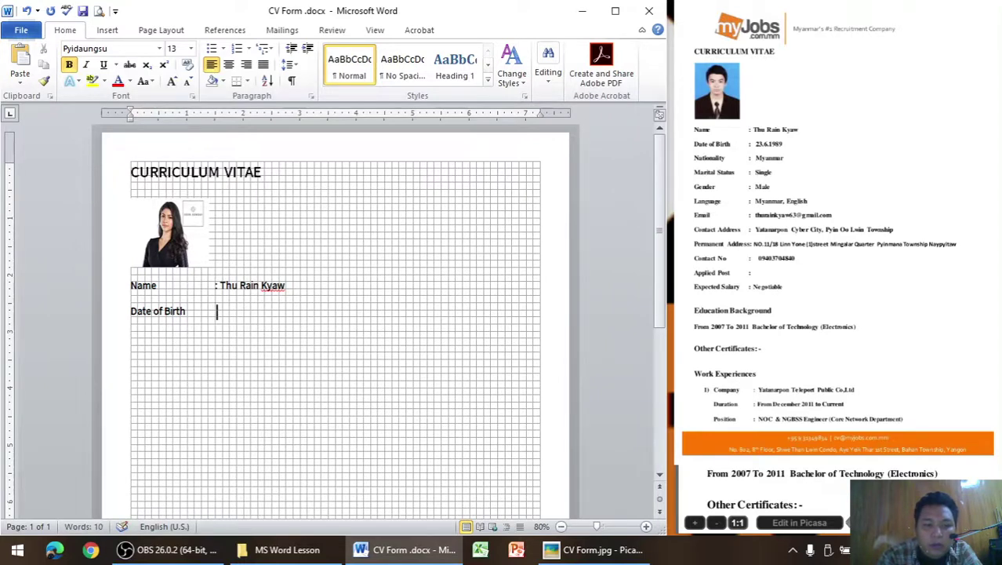
{"action": "type", "text": ":"}
{"action": "key", "text": "BackSpace"}
{"action": "type", "text": "23 –"}
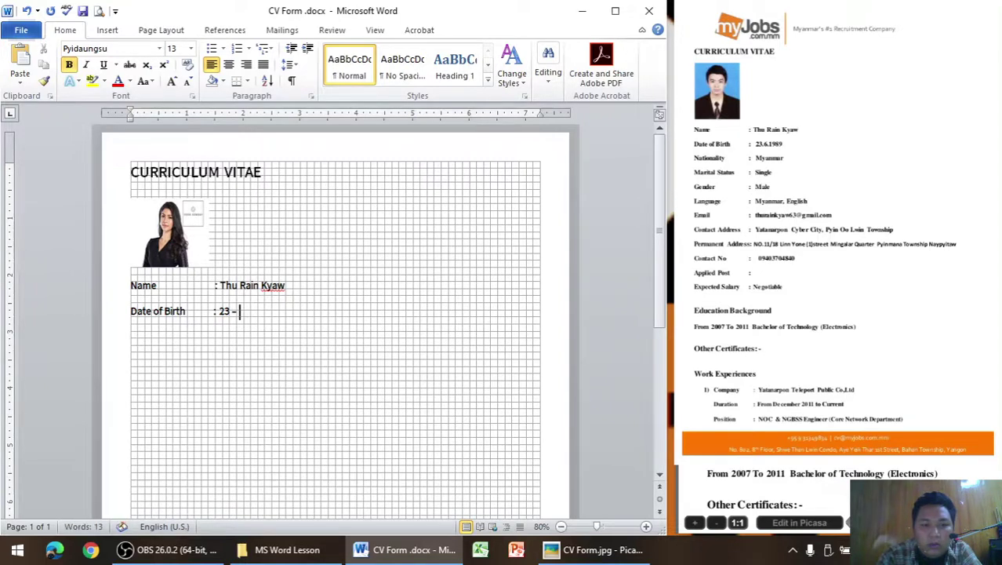
{"action": "type", "text": "6"}
{"action": "type", "text": " -"}
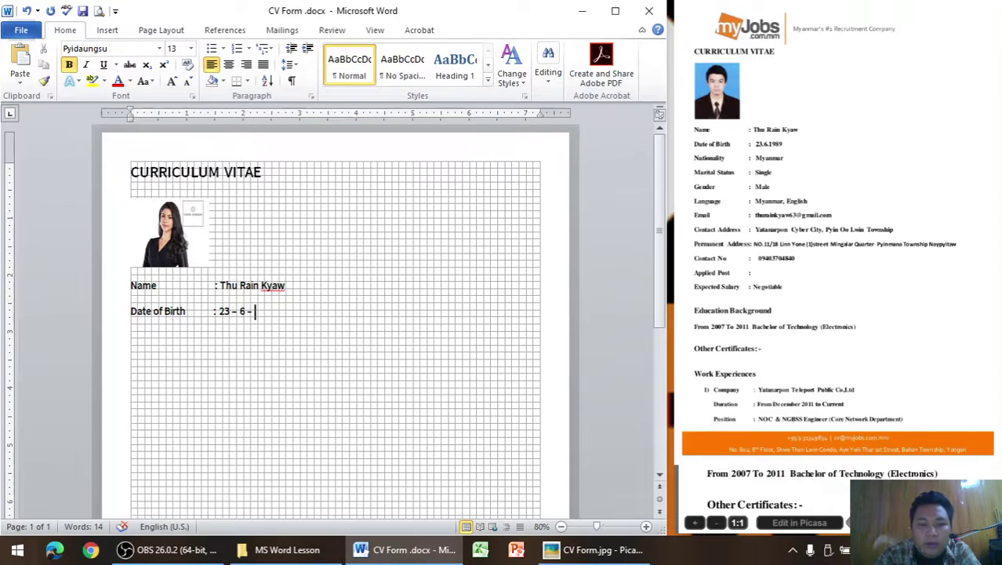
{"action": "type", "text": "1989"}
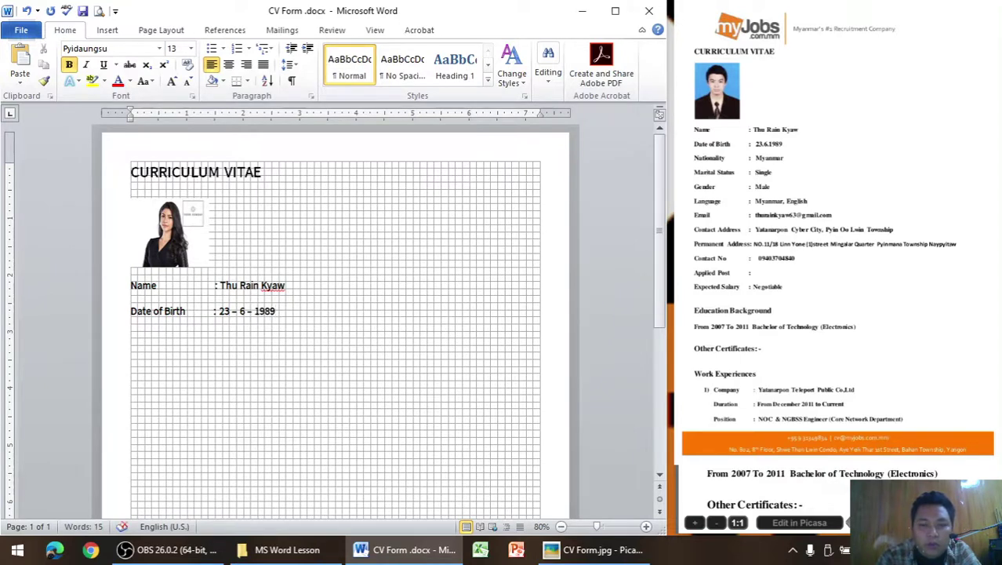
Start a Nationality line with its colon on the next row.
{"action": "key", "text": "Return"}
{"action": "type", "text": "na"}
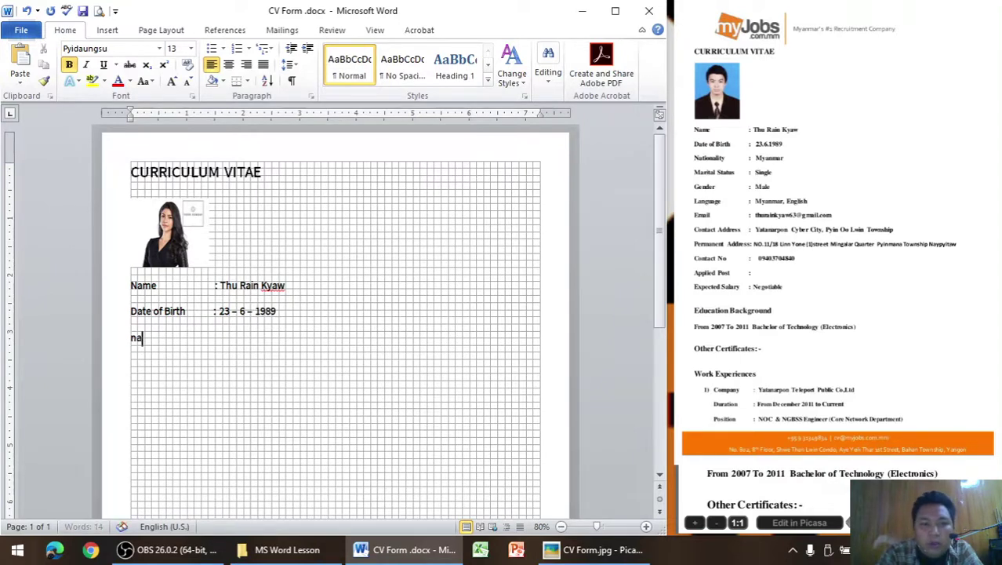
{"action": "key", "text": "BackSpace"}
{"action": "type", "text": "at"}
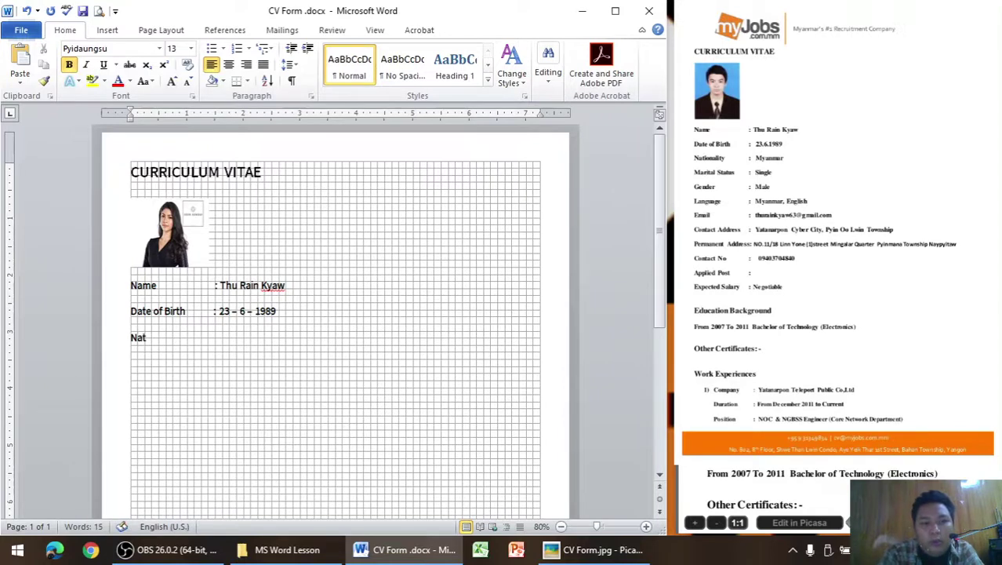
{"action": "type", "text": "iona"}
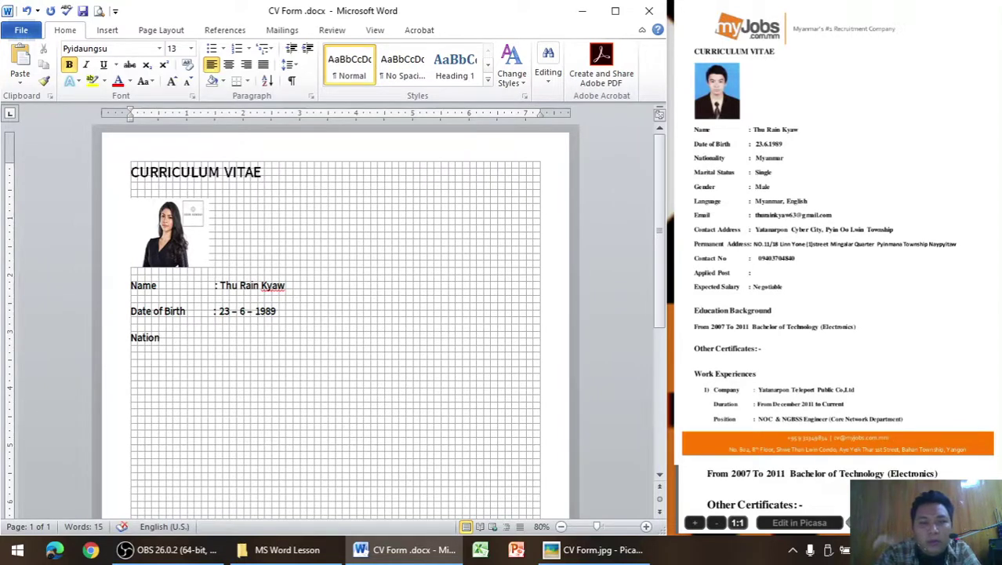
{"action": "type", "text": "lity"}
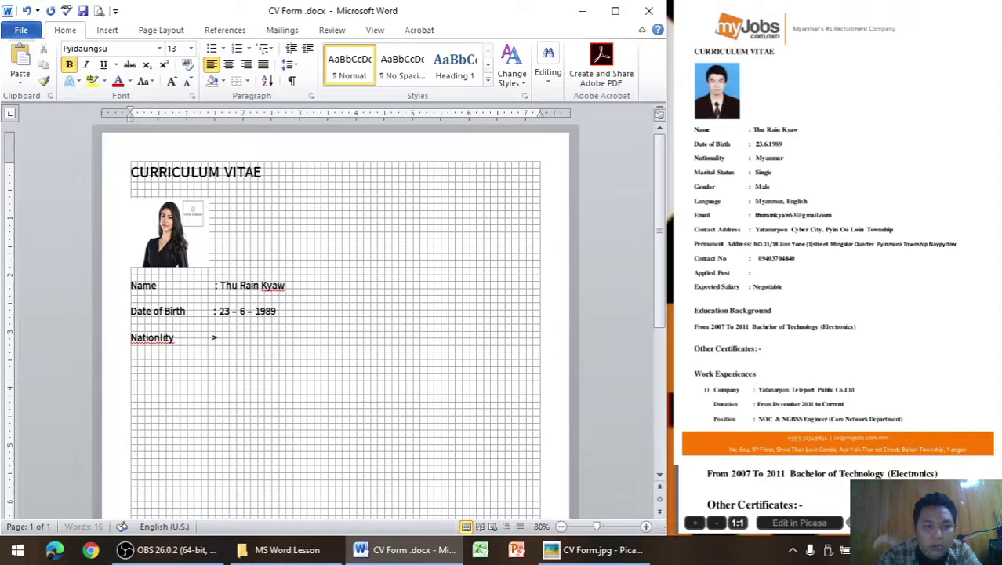
{"action": "key", "text": "BackSpace"}
{"action": "type", "text": ":"}
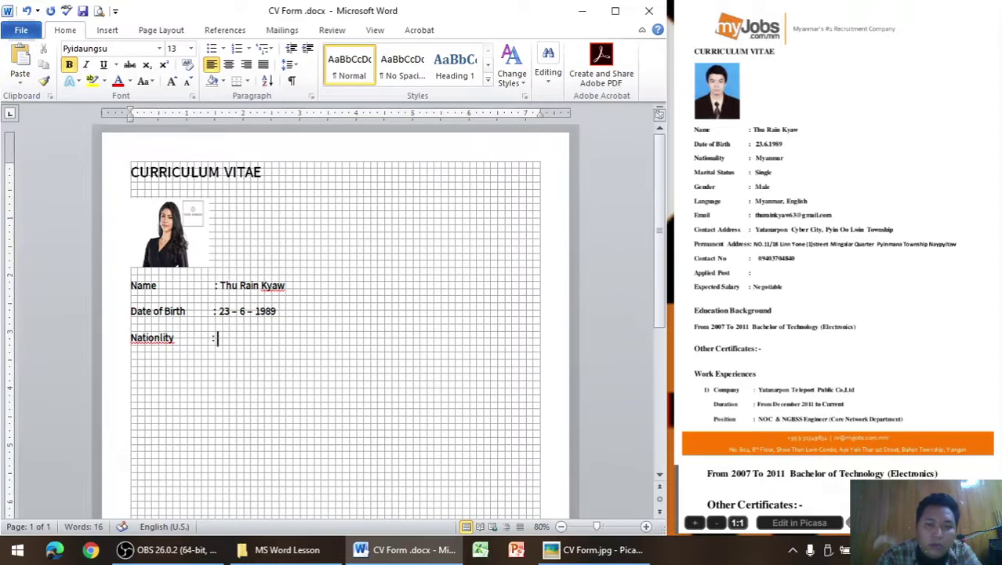
{"action": "type", "text": " Ne"}
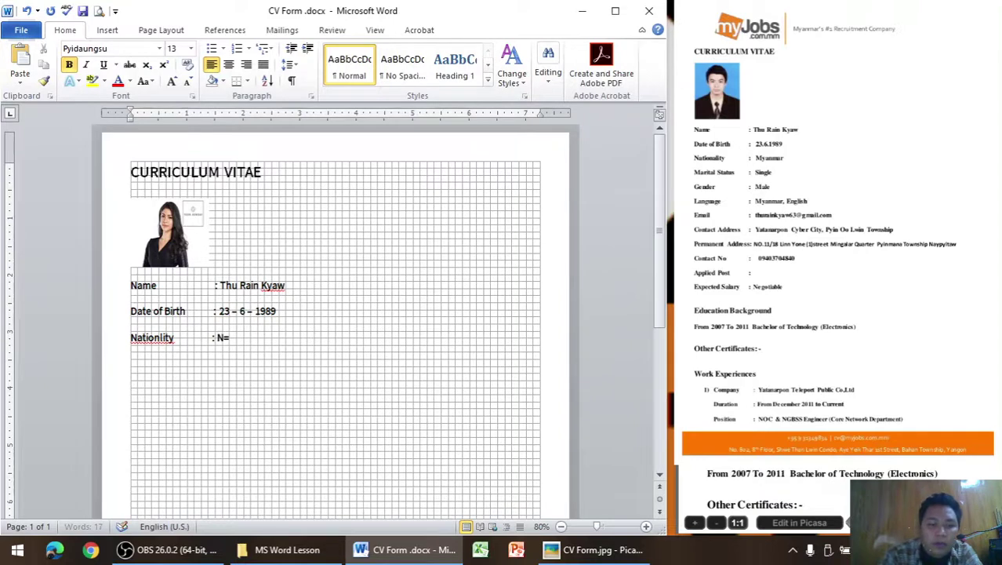
Fill in Myanmar as the nationality and add a Martial Status label with colon.
{"action": "key", "text": "BackSpace"}
{"action": "key", "text": "BackSpace"}
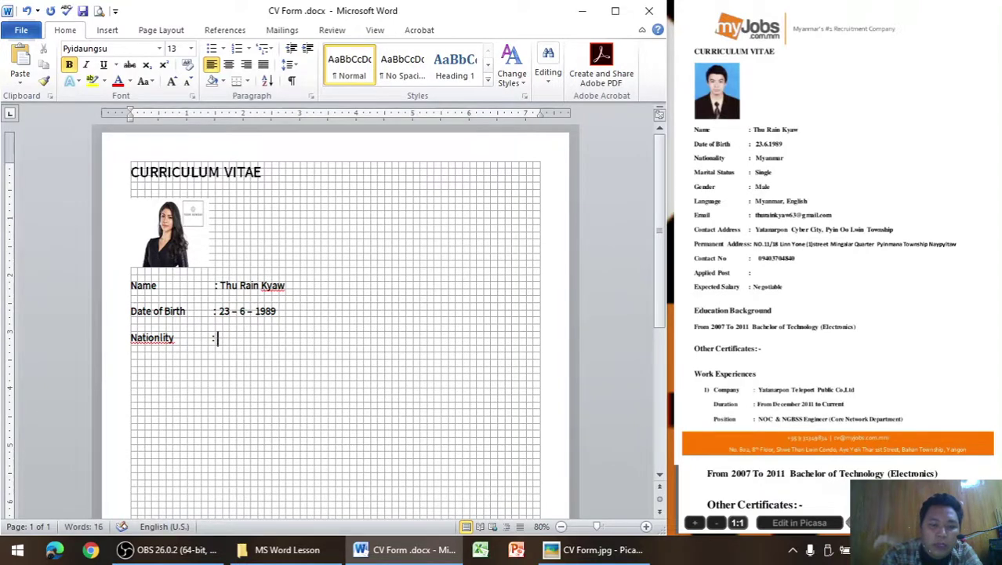
{"action": "type", "text": "Myanmar"}
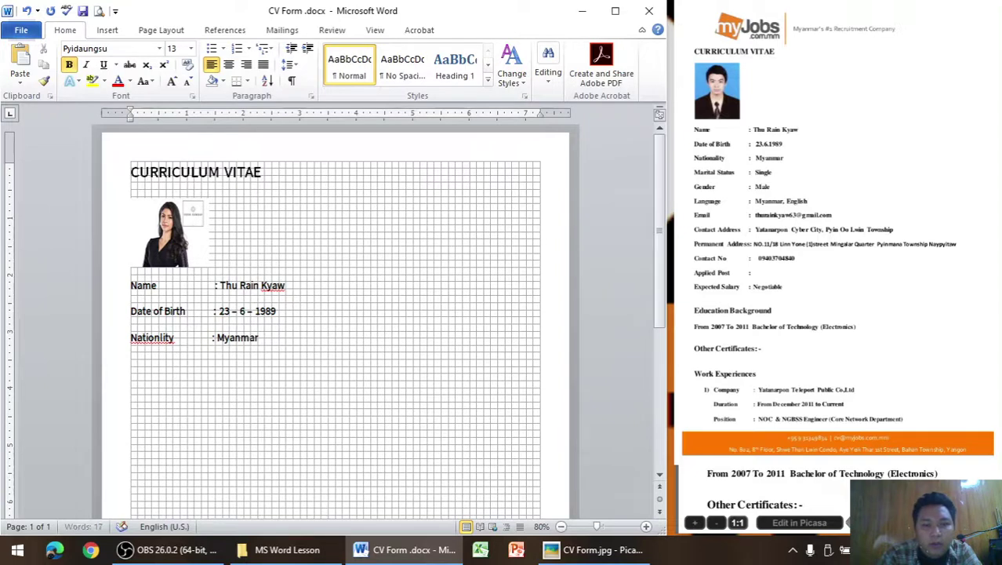
{"action": "key", "text": "Return"}
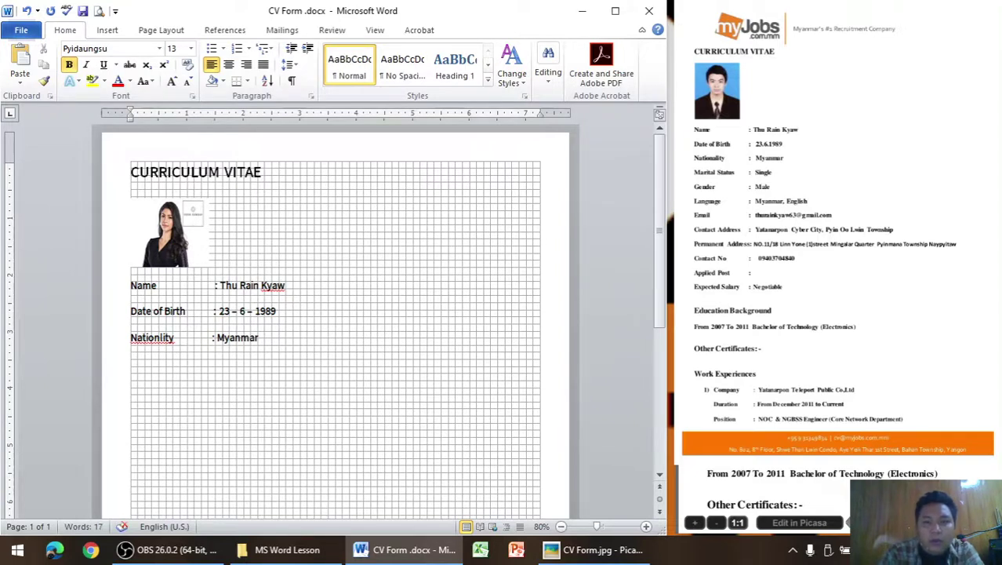
{"action": "type", "text": "Mar"}
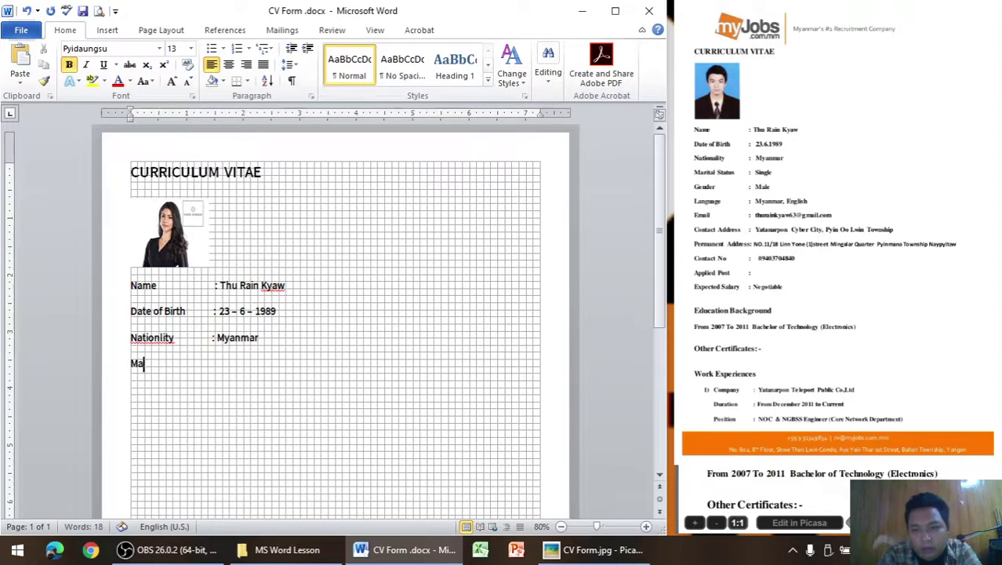
{"action": "type", "text": "tial "}
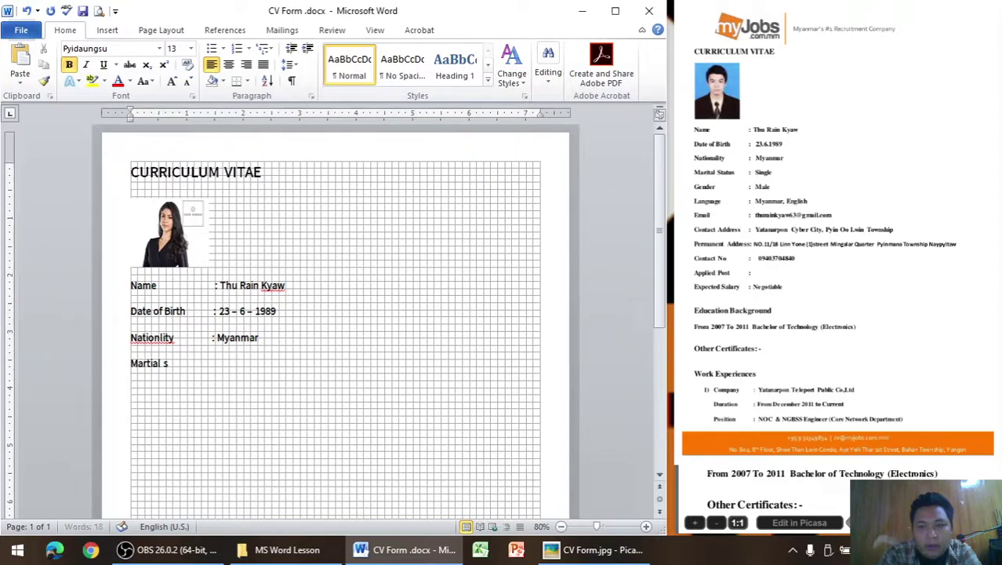
{"action": "type", "text": "Sta"}
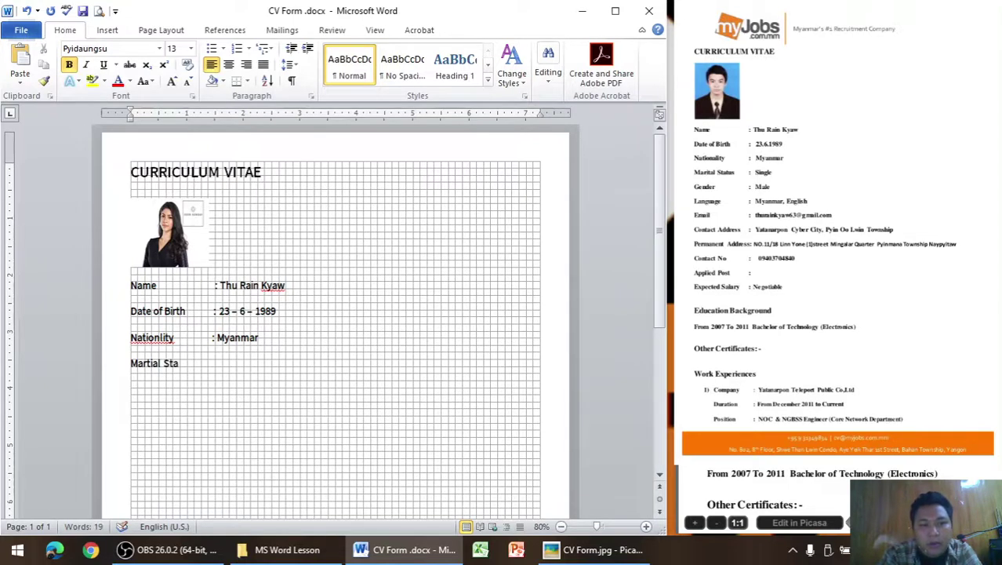
{"action": "type", "text": "tus   "}
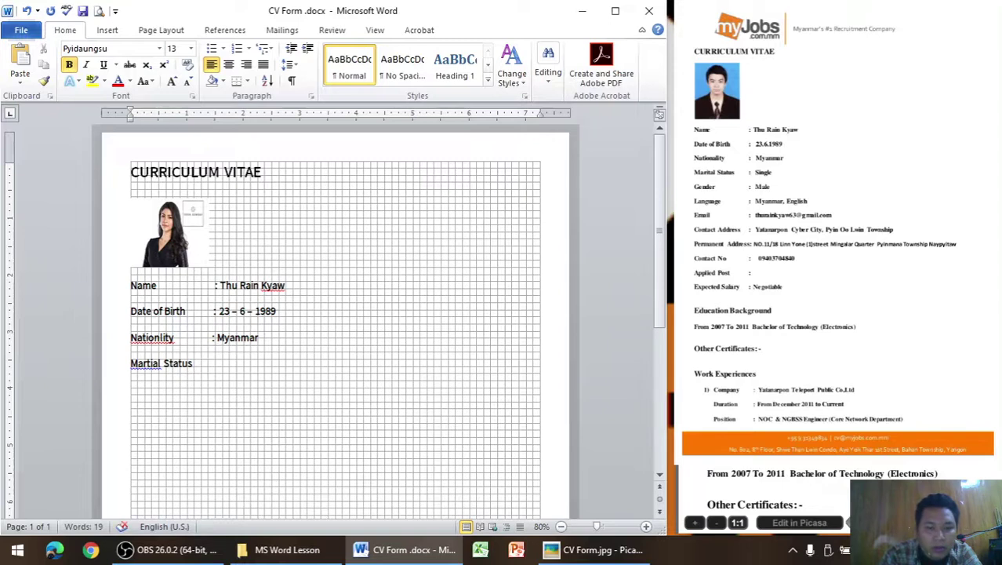
{"action": "type", "text": "   :"}
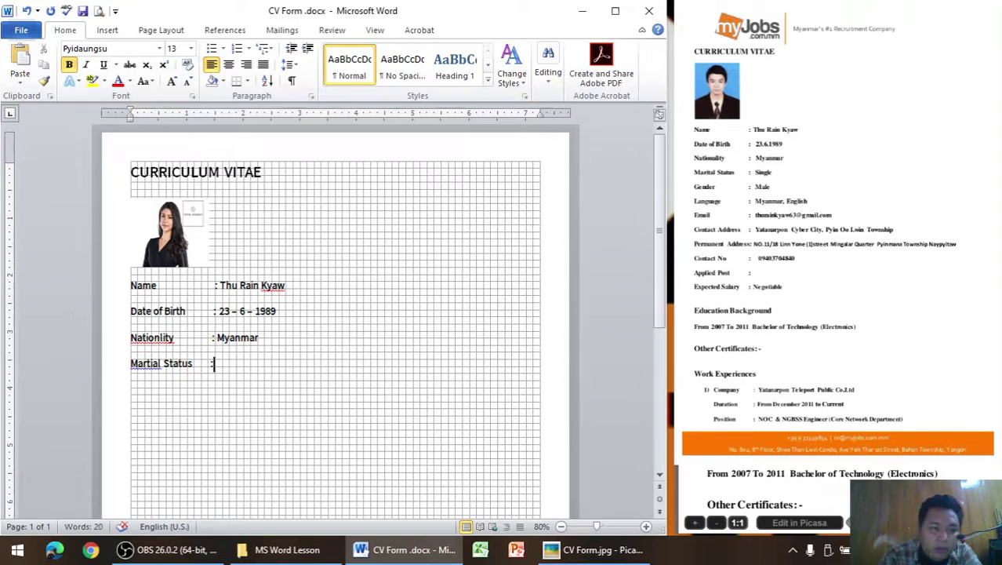
{"action": "key", "text": "BackSpace"}
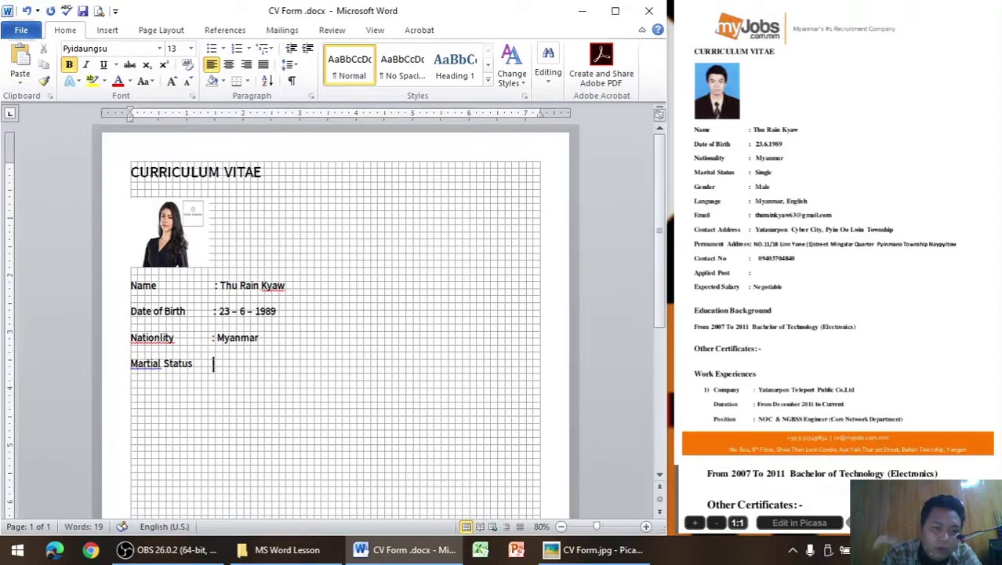
{"action": "type", "text": ":"}
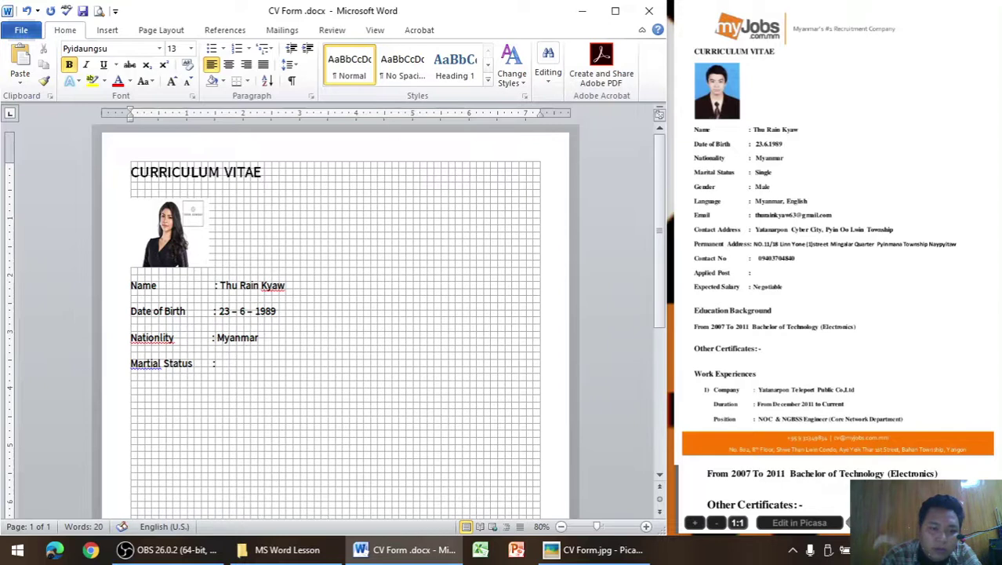
Realign the colon before Myanmar, enter Single as marital status, and begin a Gender label.
{"action": "left_click", "coordinate": [216, 337]}
{"action": "key", "text": "BackSpace"}
{"action": "type", "text": ":"}
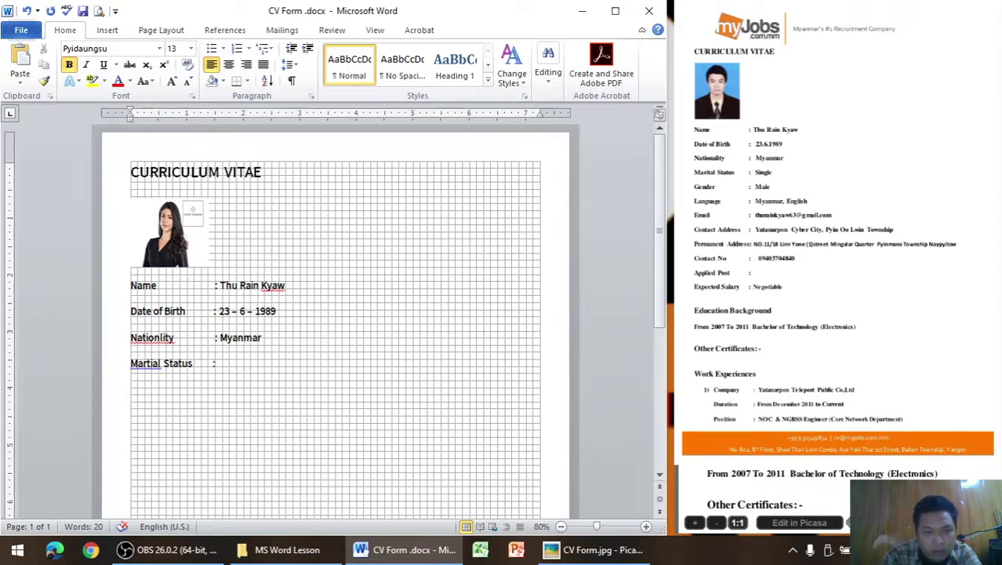
{"action": "type", "text": "Sin"}
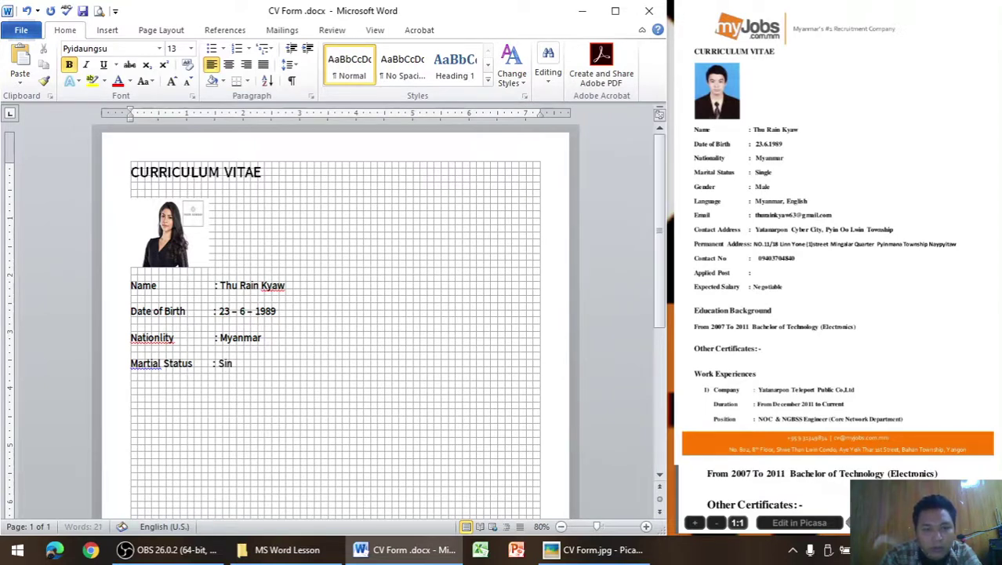
{"action": "type", "text": "gle"}
{"action": "key", "text": "Return"}
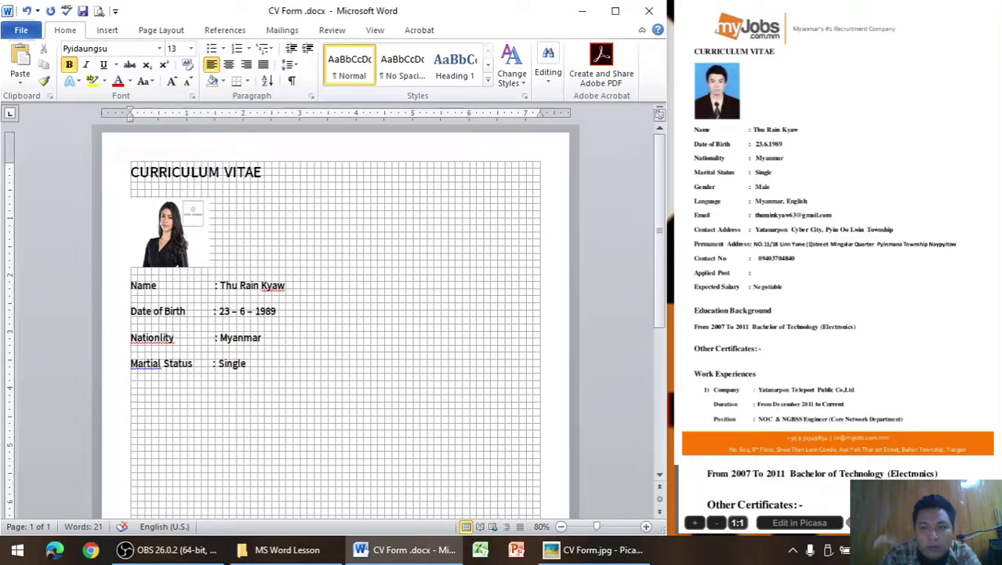
{"action": "type", "text": "G"}
{"action": "type", "text": "ender"}
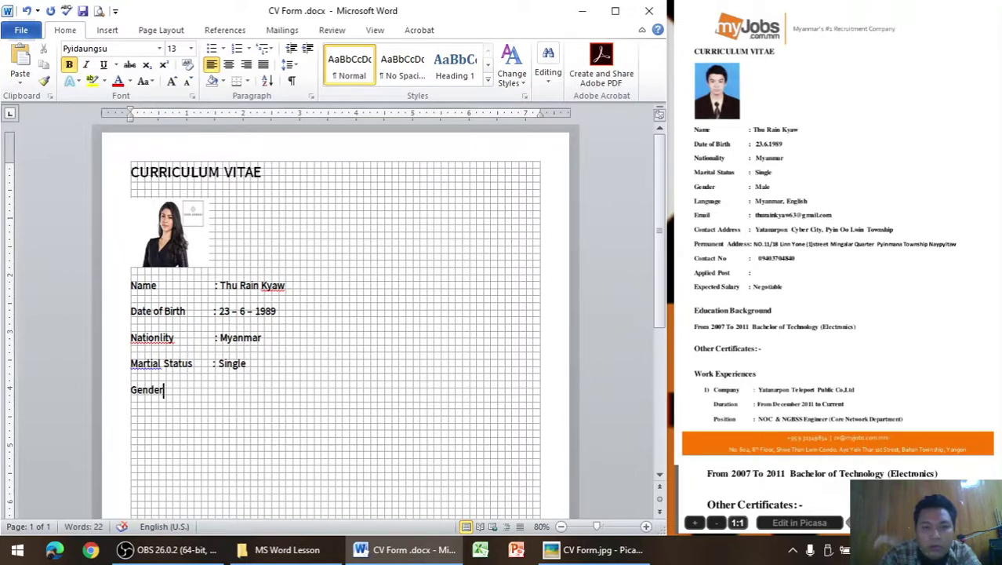
Complete Gender : Male and add the Language : Myanmar , English line.
{"action": "key", "text": "Tab"}
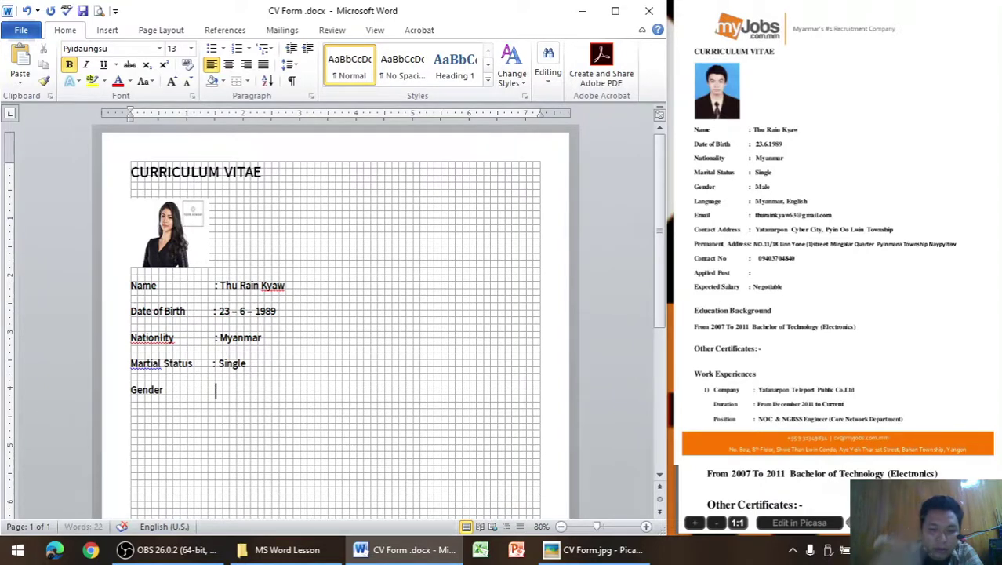
{"action": "key", "text": "BackSpace"}
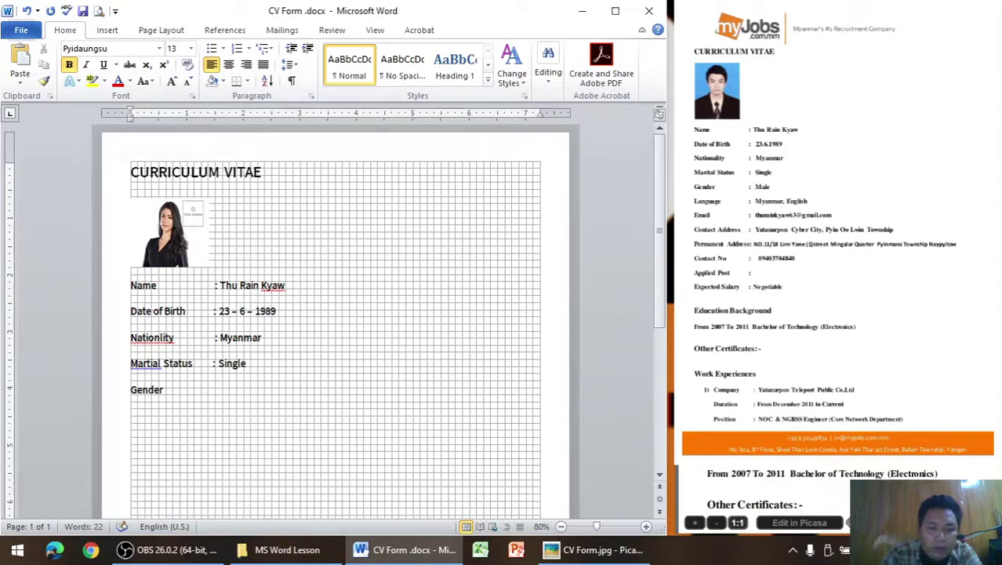
{"action": "type", "text": ": M"}
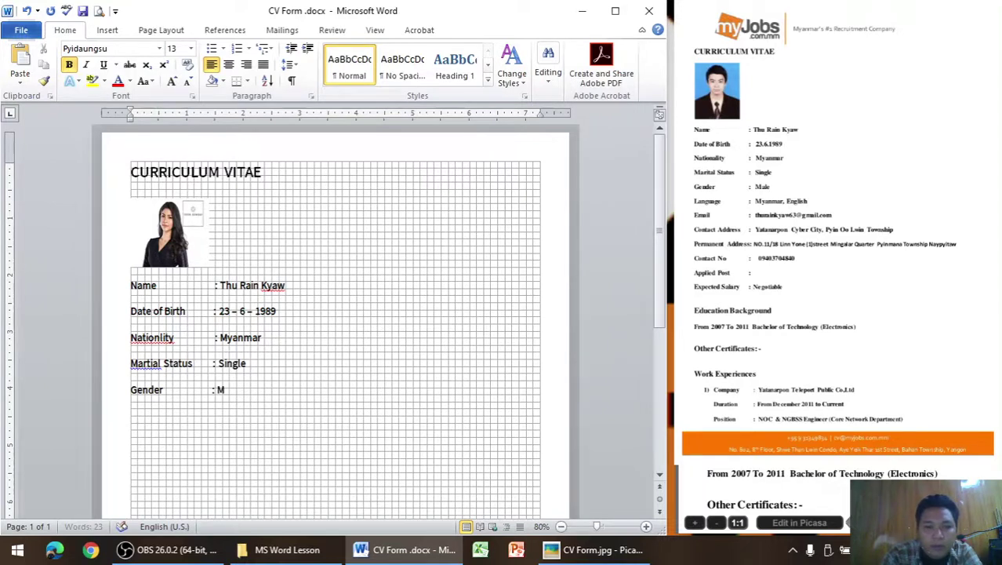
{"action": "type", "text": "ale"}
{"action": "key", "text": "Return"}
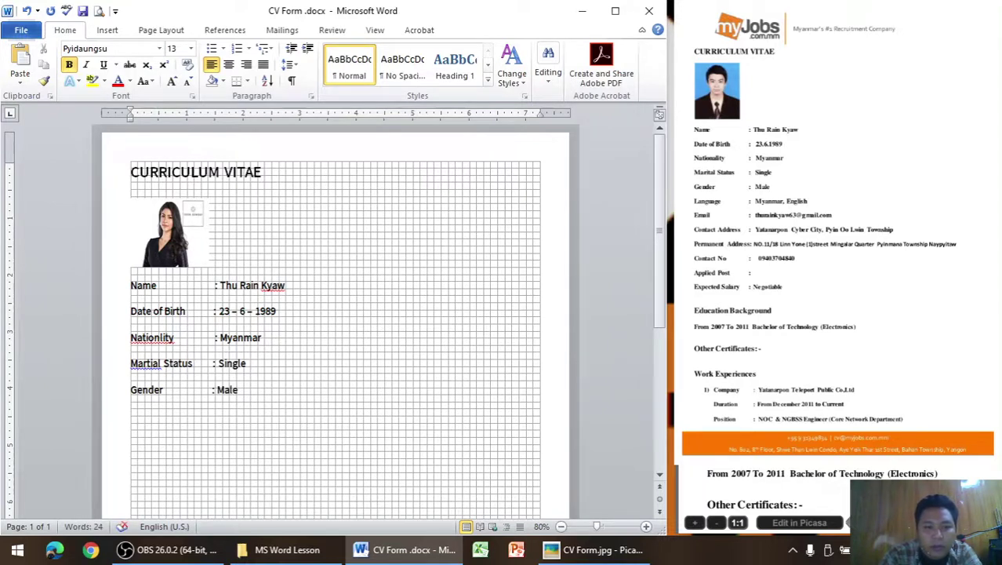
{"action": "type", "text": "L"}
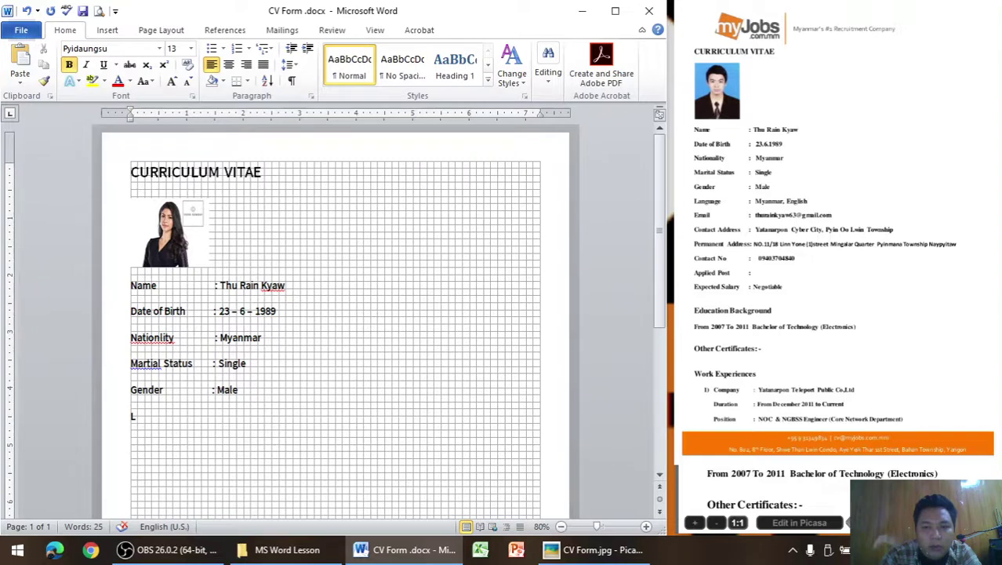
{"action": "type", "text": "anguage"}
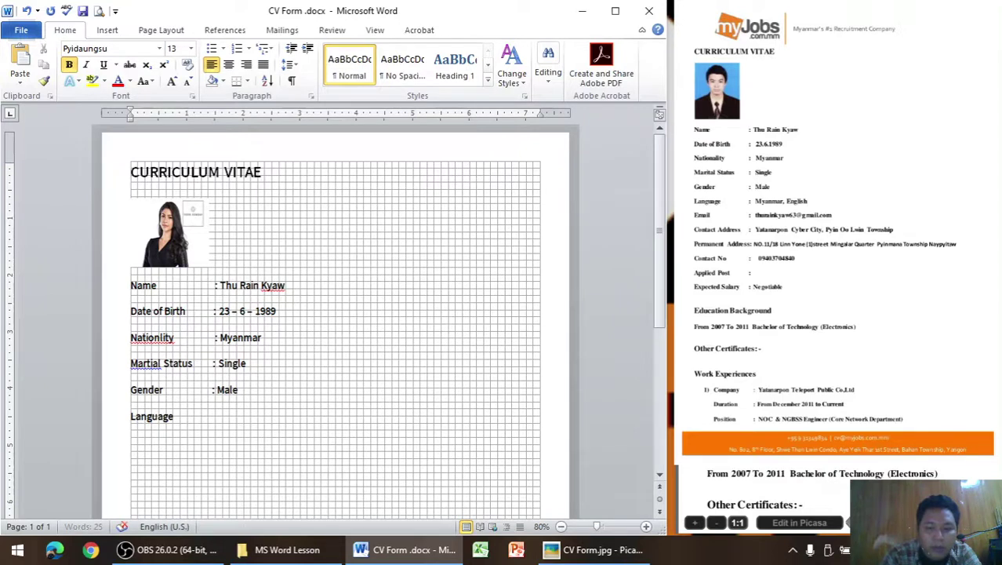
{"action": "type", "text": ":"}
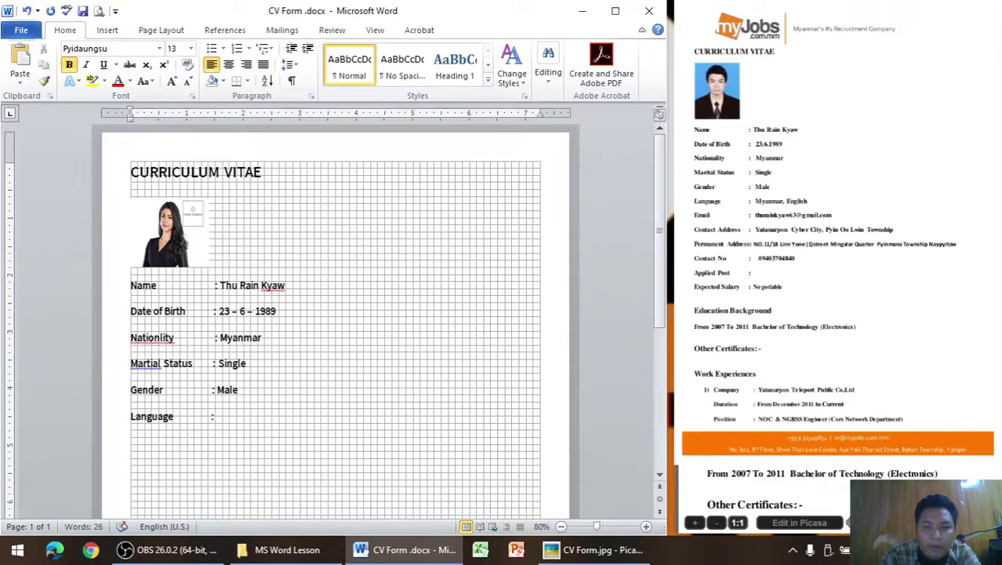
{"action": "type", "text": " Myan"}
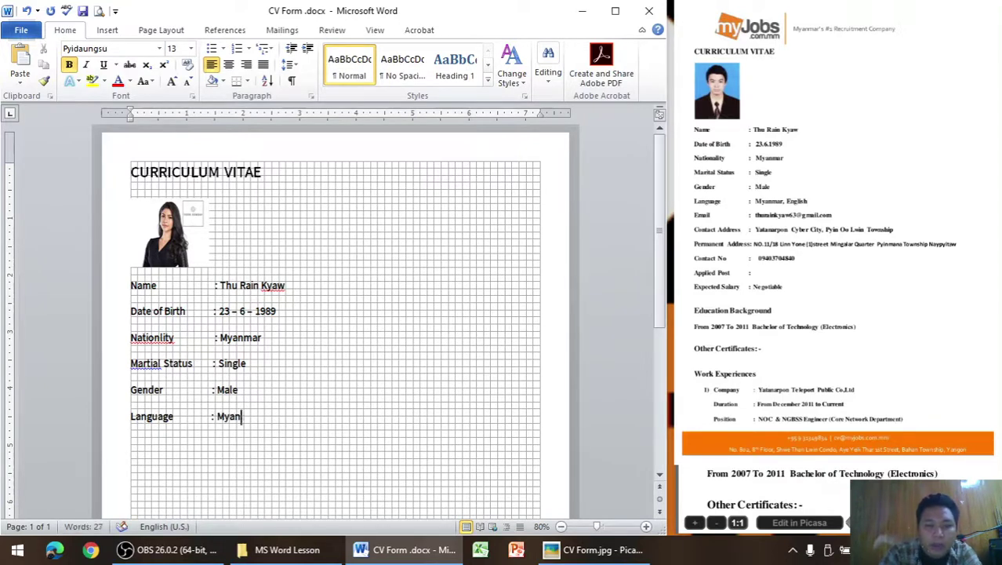
{"action": "type", "text": "mar "}
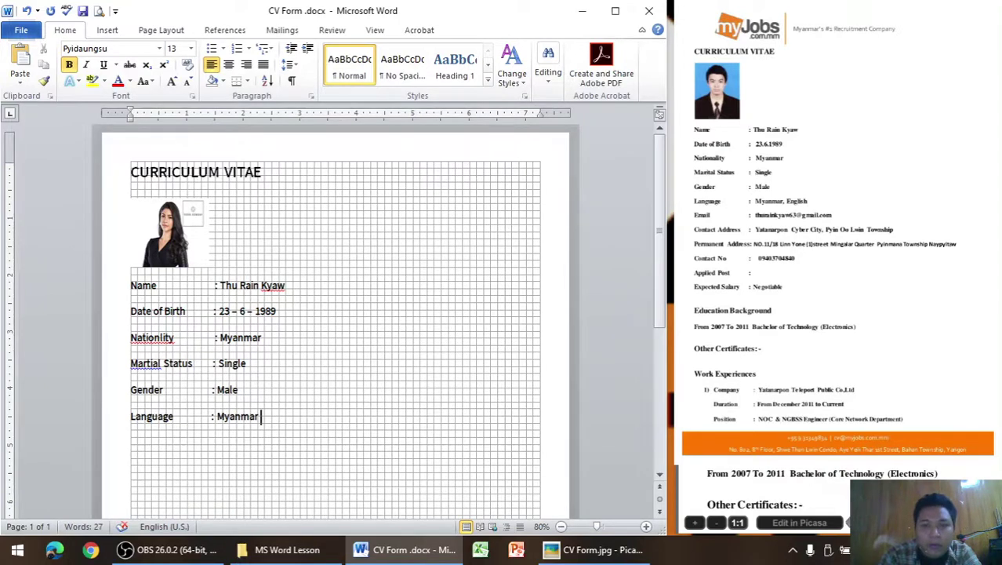
{"action": "type", "text": ", E"}
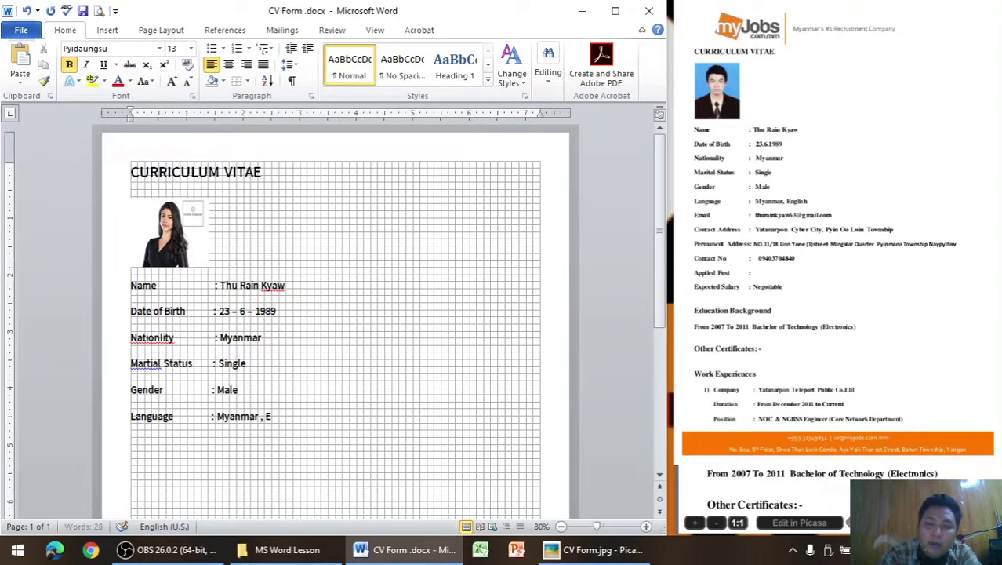
{"action": "type", "text": "nli"}
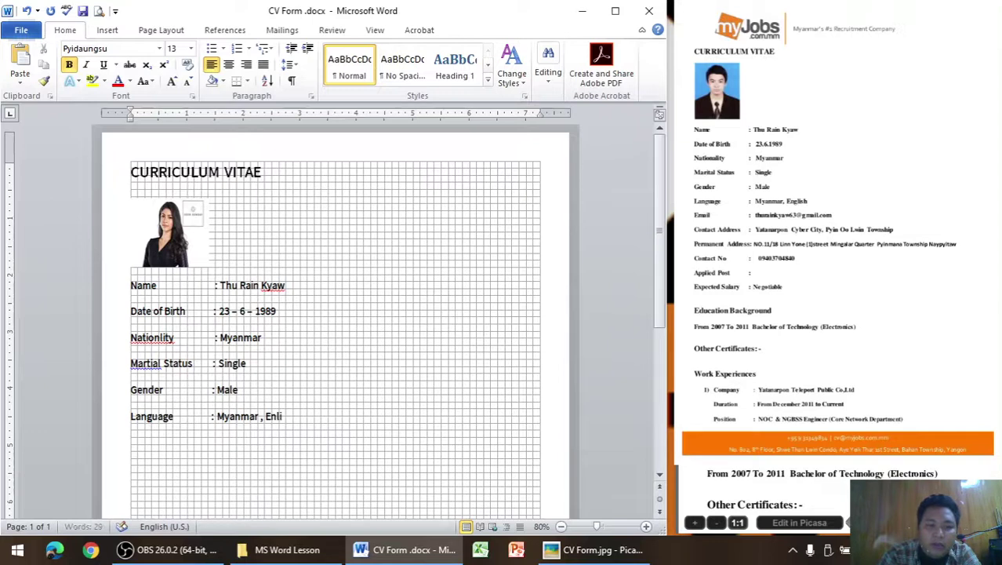
{"action": "type", "text": "lish"}
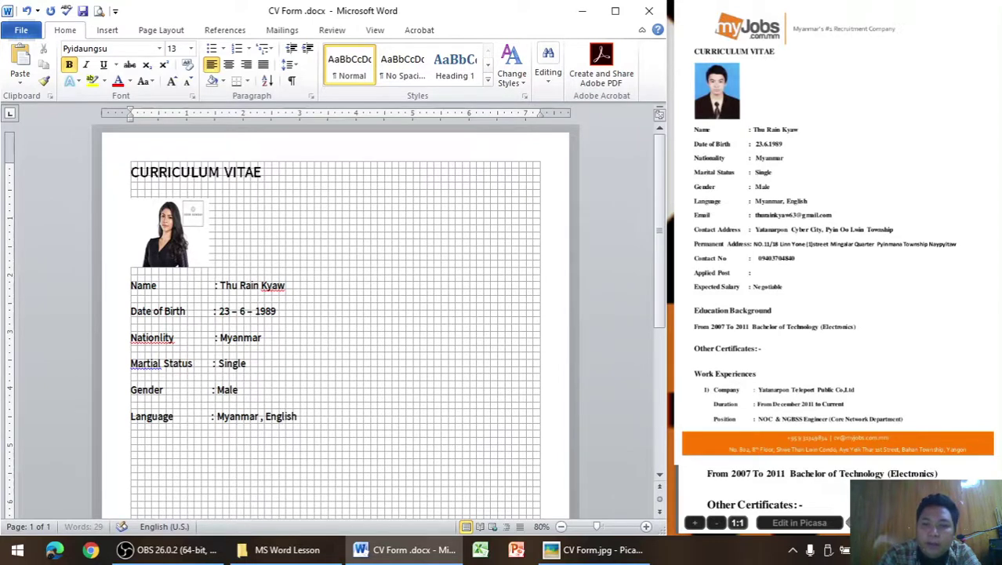
{"action": "key", "text": "Return"}
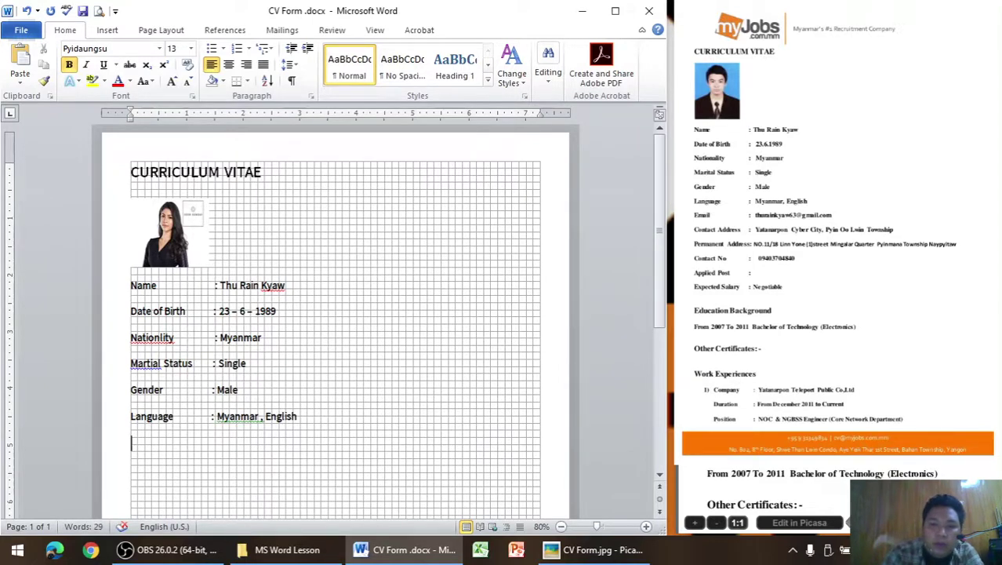
Add an Email line with aligned colons and the applicant's e-mail address as a hyperlink.
{"action": "type", "text": "Email :"}
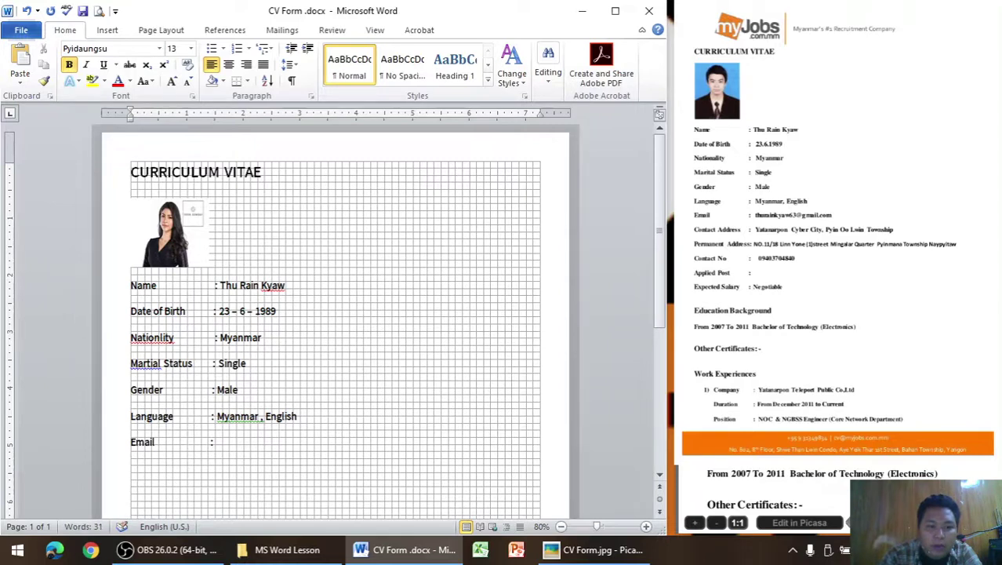
{"action": "key", "text": "BackSpace"}
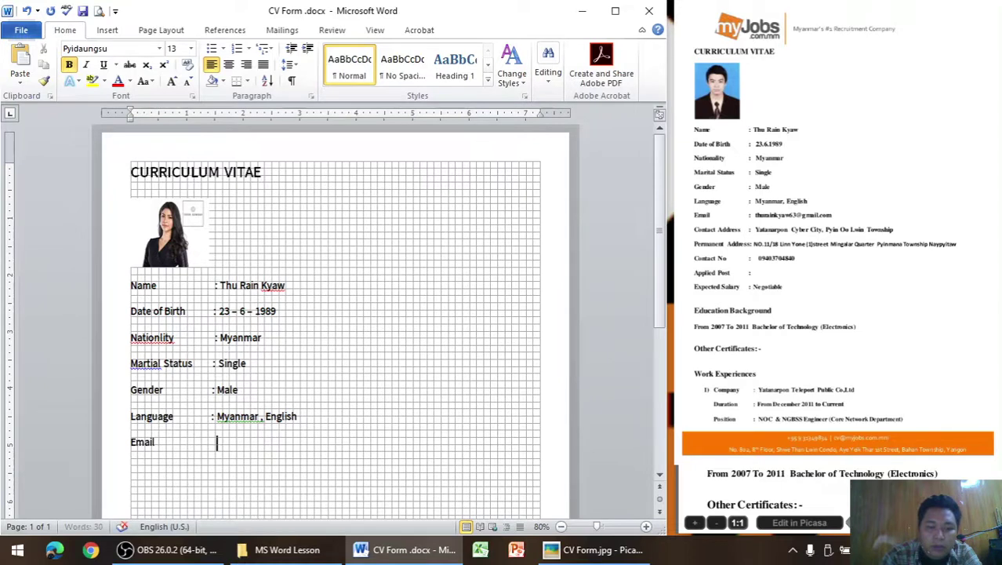
{"action": "type", "text": ":"}
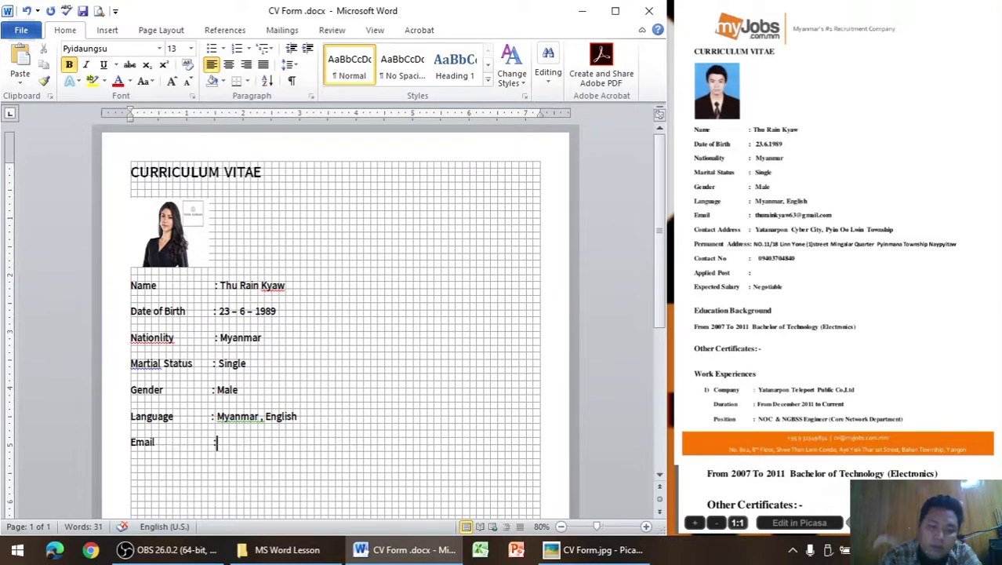
{"action": "key", "text": "BackSpace"}
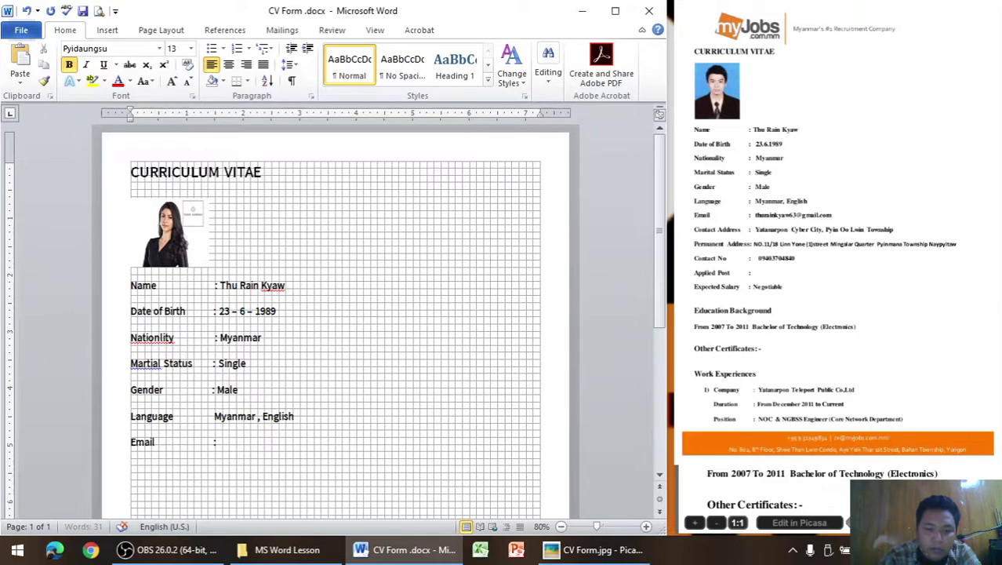
{"action": "type", "text": ":"}
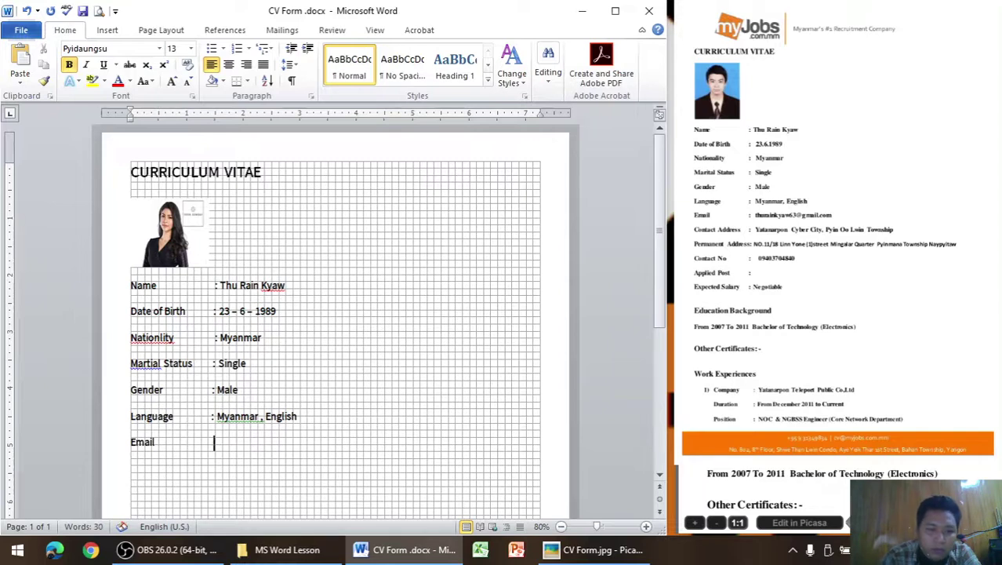
{"action": "key", "text": "BackSpace"}
{"action": "type", "text": ":"}
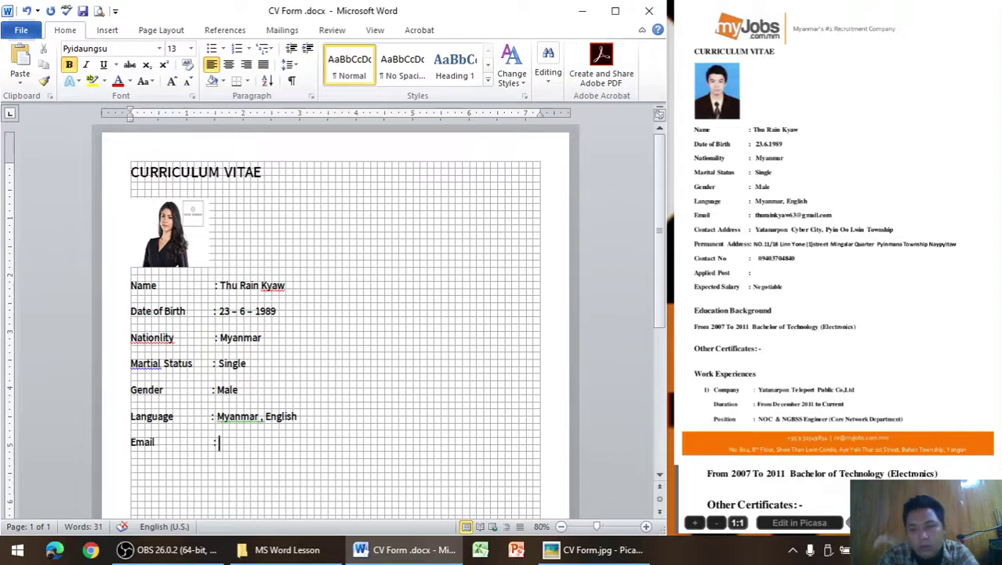
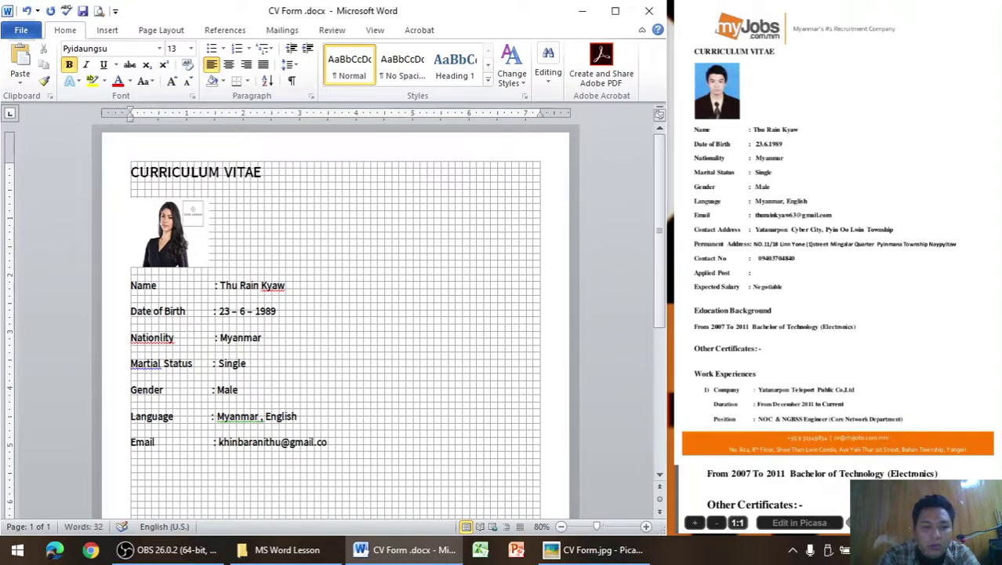
{"action": "key", "text": "Return"}
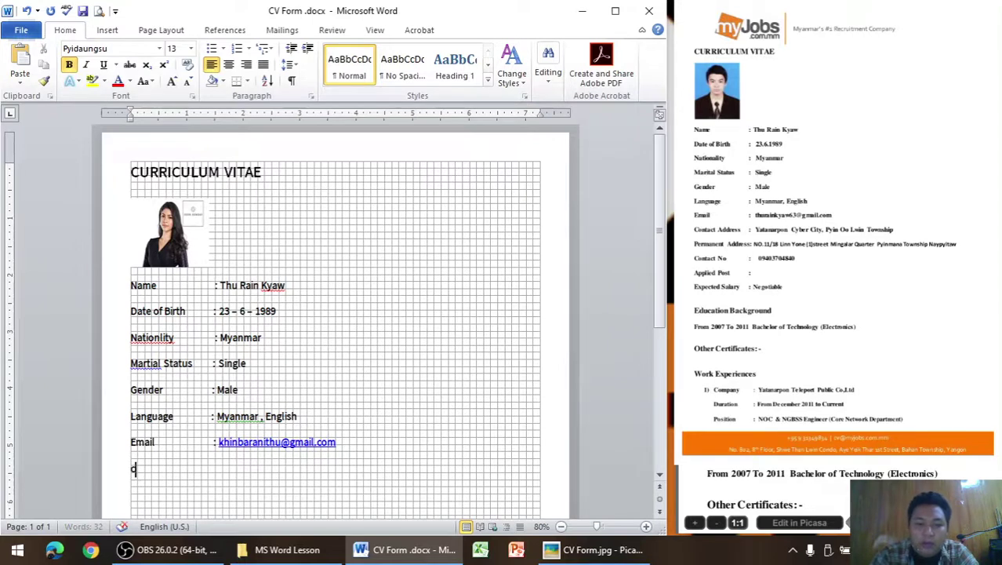
Add Contact, Permanent Address and Contact No labels on separate lines.
{"action": "type", "text": "Con"}
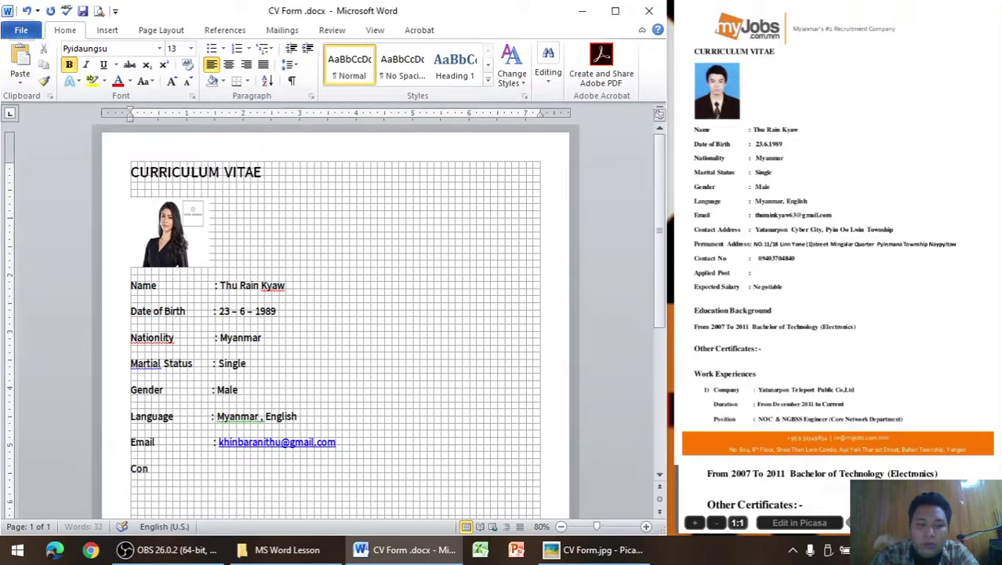
{"action": "type", "text": "ta"}
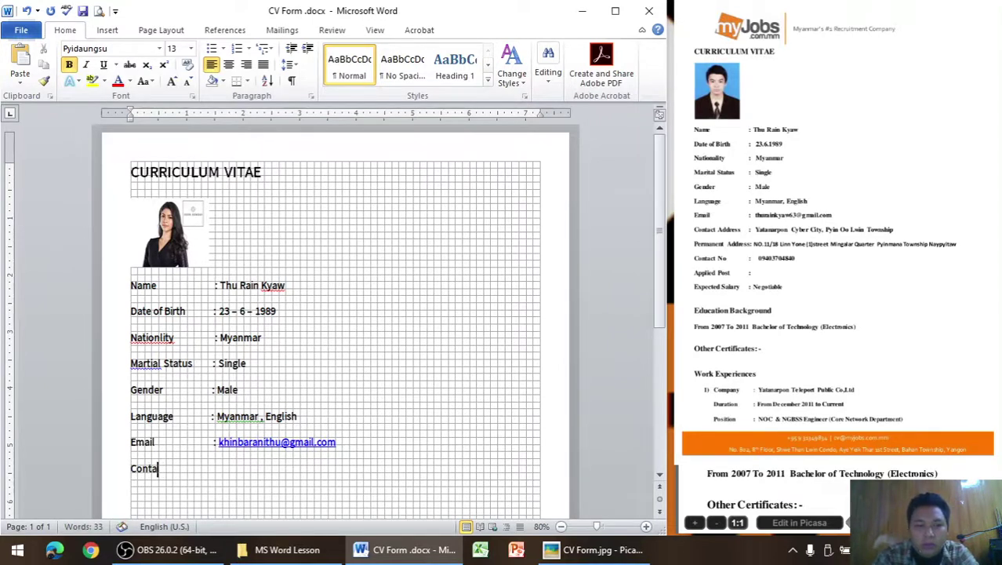
{"action": "type", "text": "ct"}
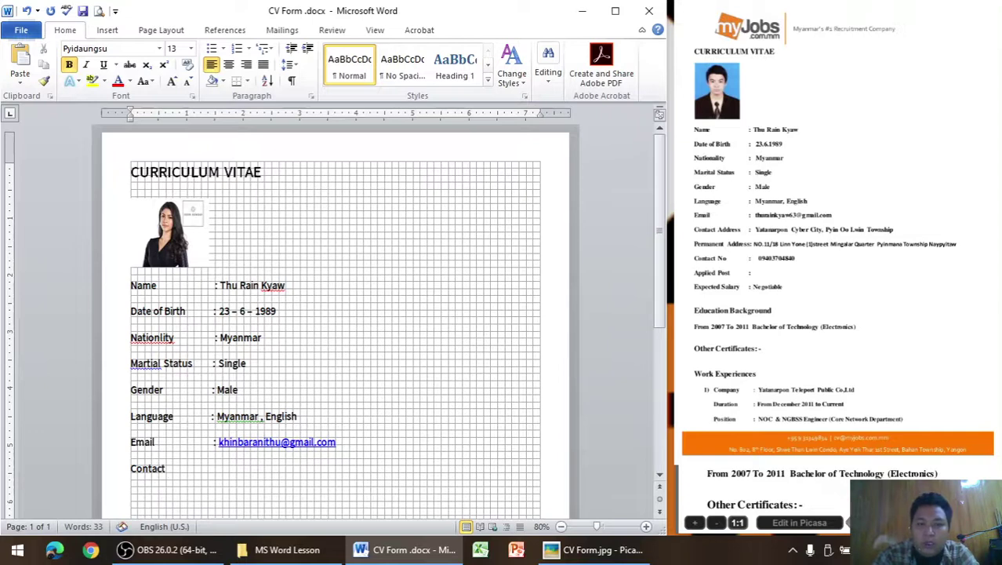
{"action": "type", "text": "Per"}
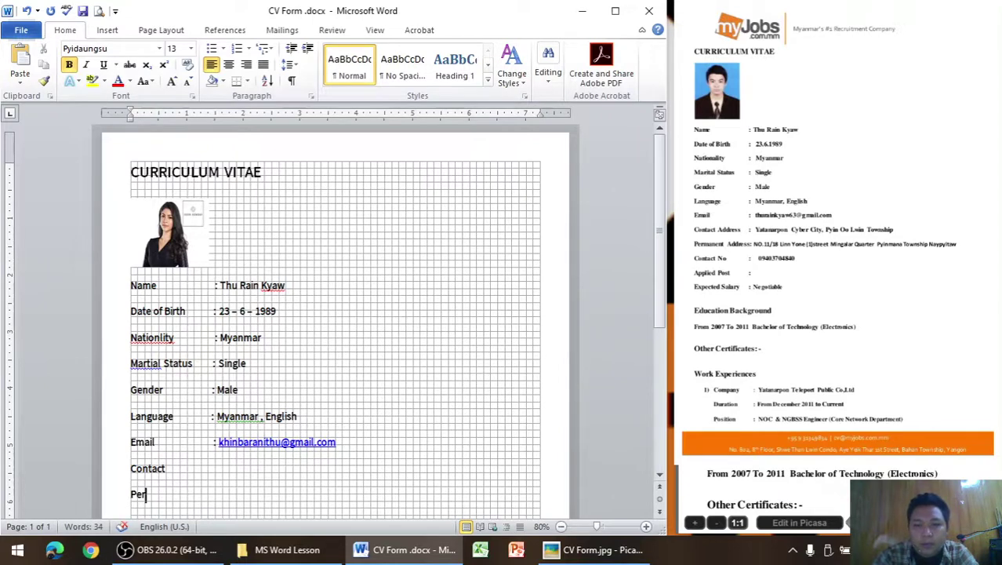
{"action": "type", "text": "n"}
{"action": "type", "text": "ma"}
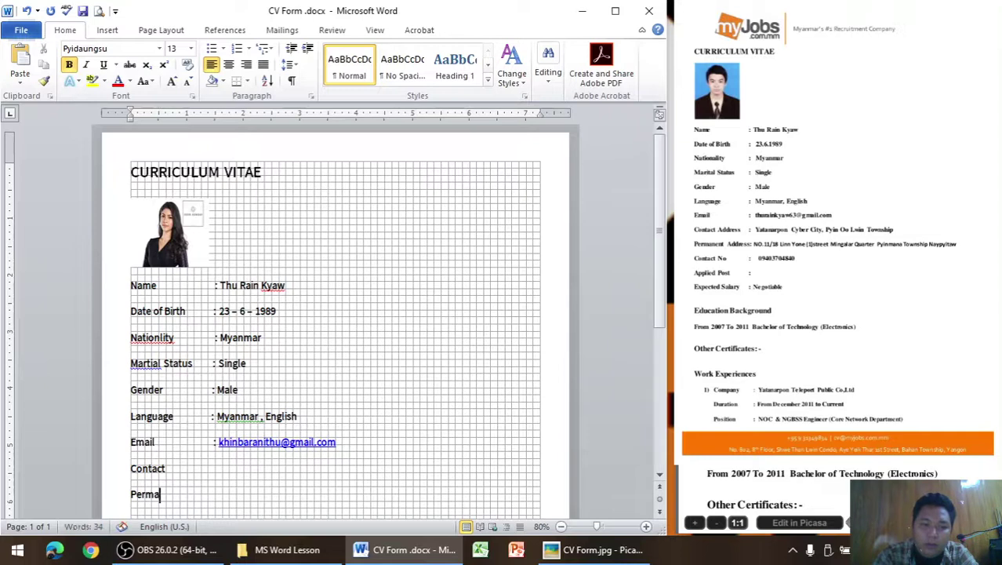
{"action": "type", "text": "nent A"}
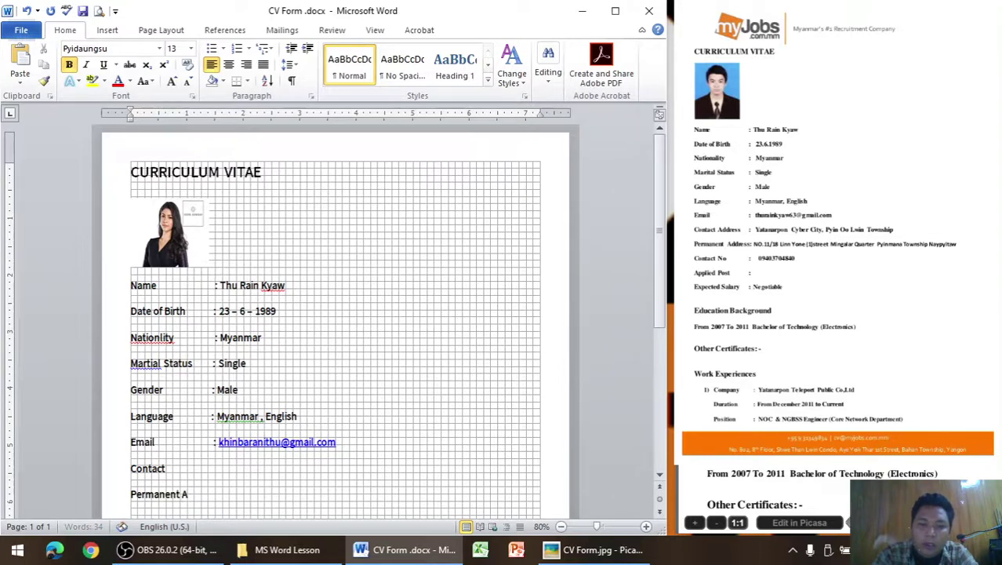
{"action": "type", "text": "ddres"}
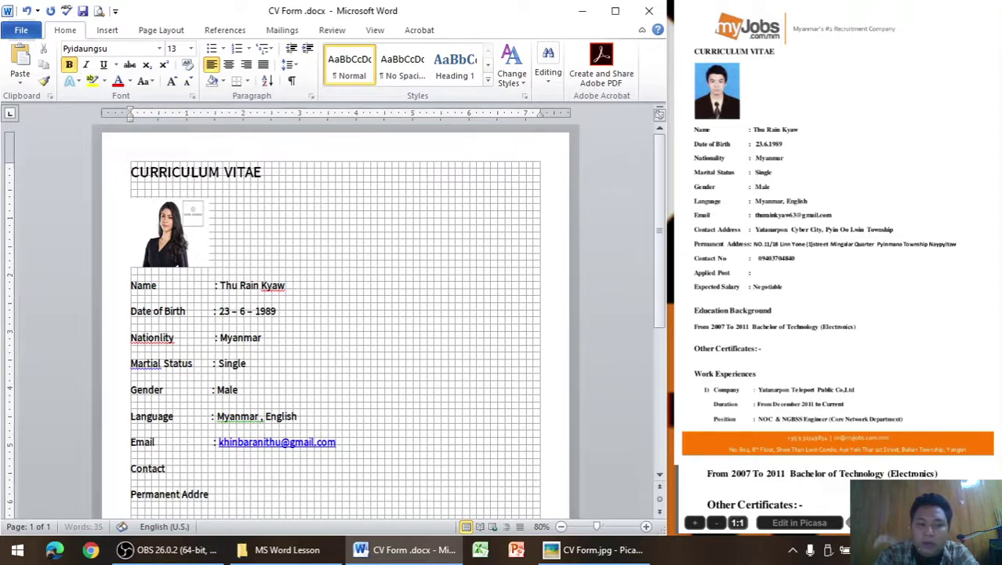
{"action": "type", "text": "s"}
{"action": "key", "text": "Return"}
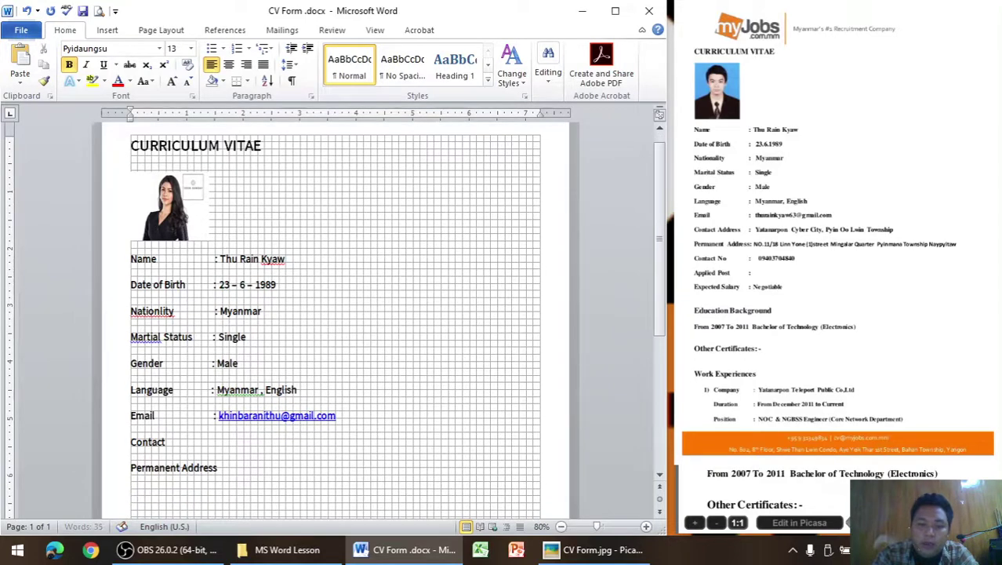
{"action": "type", "text": "Contact"}
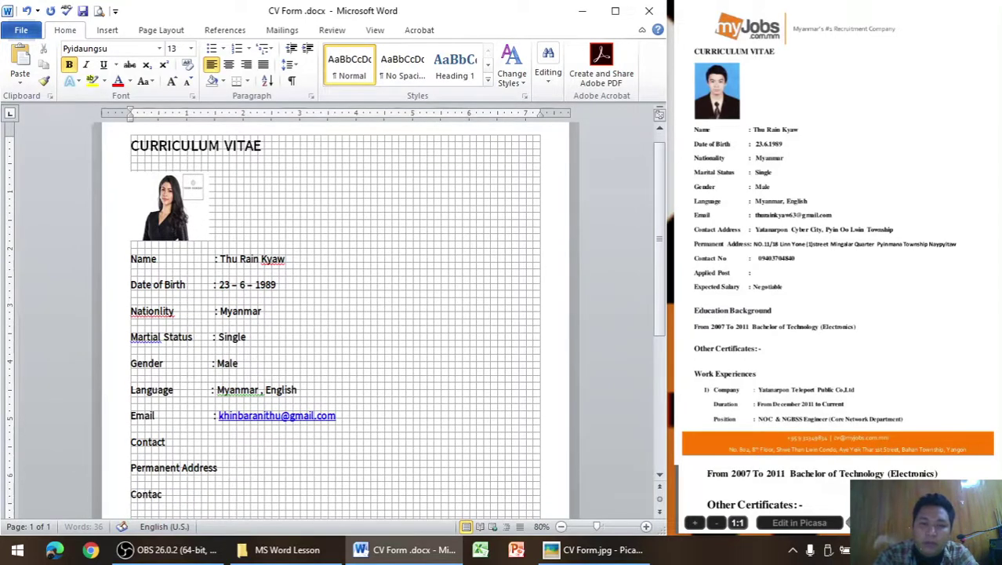
{"action": "type", "text": " P"}
{"action": "type", "text": "hone No"}
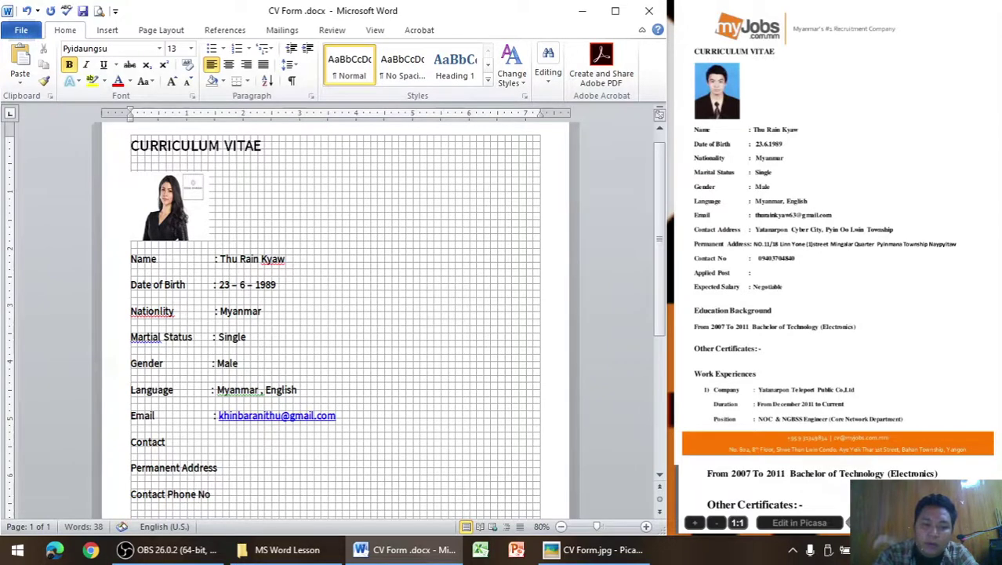
{"action": "scroll", "coordinate": [335, 314], "scroll_direction": "down", "scroll_amount": 1}
{"action": "key", "text": "BackSpace"}
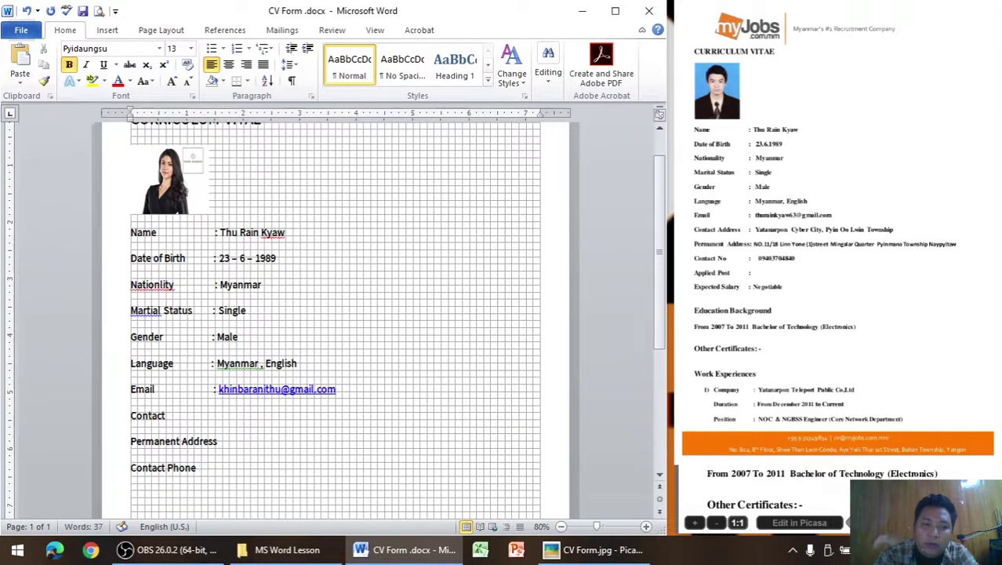
{"action": "key", "text": "BackSpace"}
{"action": "key", "text": "BackSpace"}
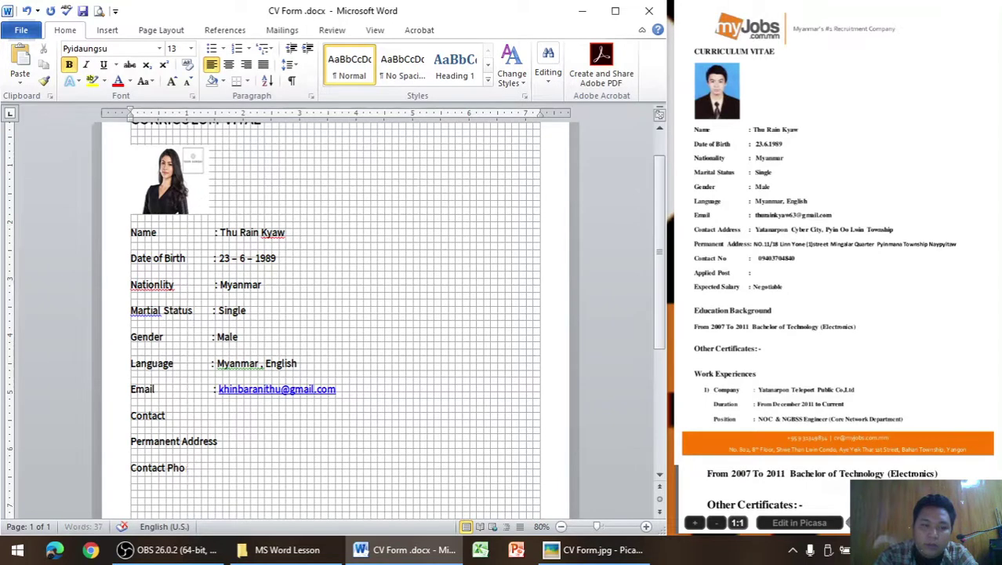
{"action": "type", "text": "N"}
{"action": "key", "text": "Return"}
Add Applied Post and Expected Salary labels below Contact No.
{"action": "type", "text": "A"}
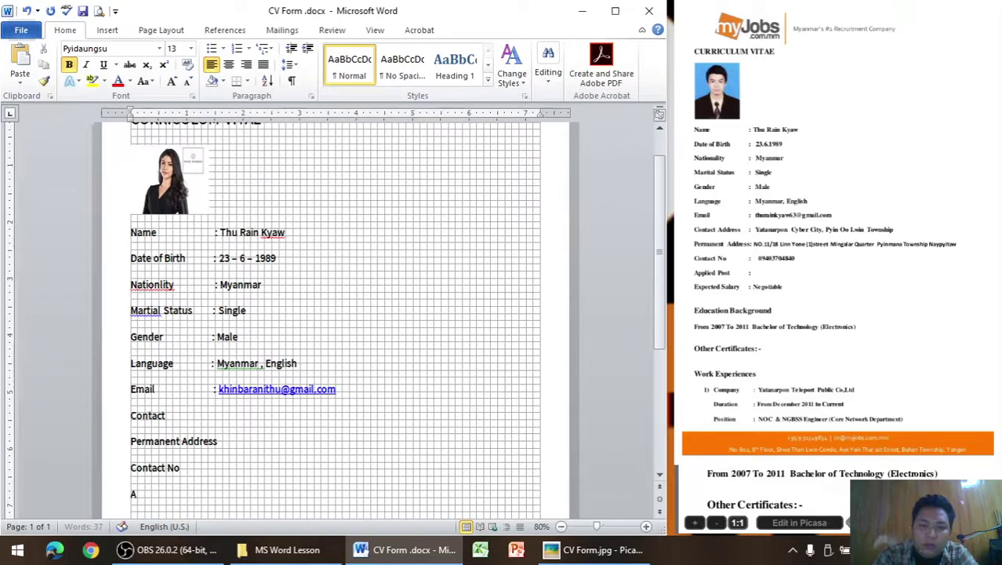
{"action": "type", "text": "pplied"}
{"action": "type", "text": " Post"}
{"action": "key", "text": "Return"}
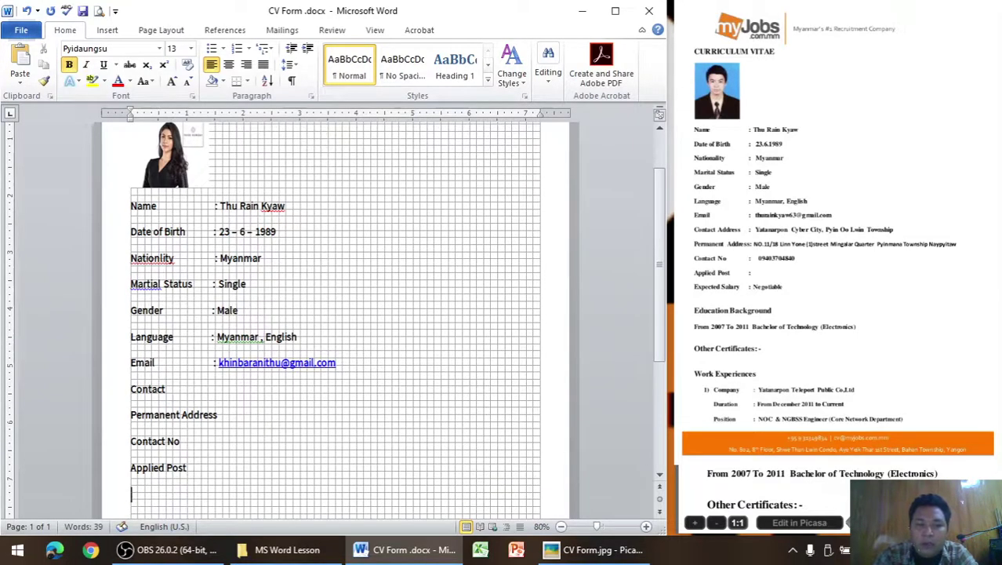
{"action": "type", "text": "Ex"}
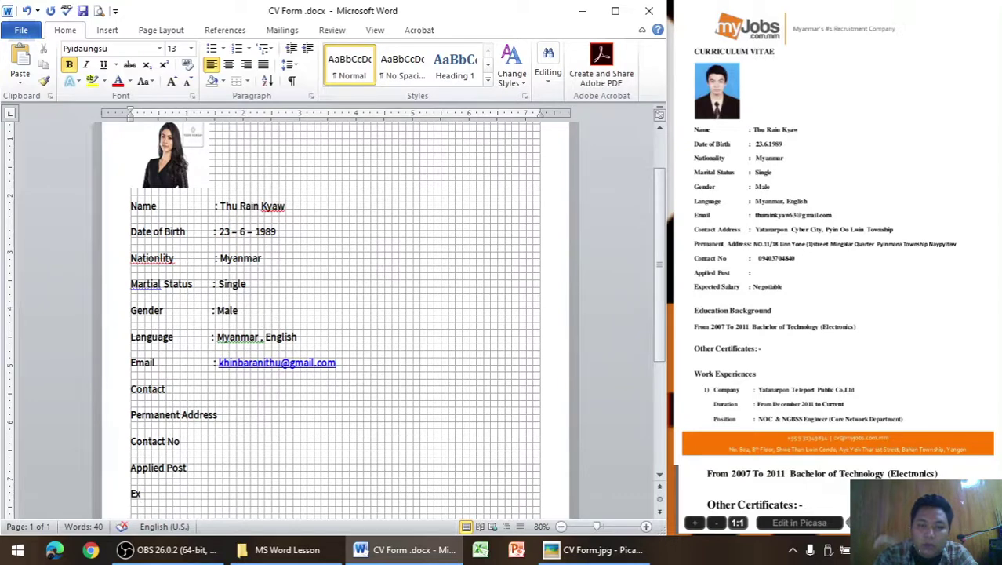
{"action": "type", "text": "p"}
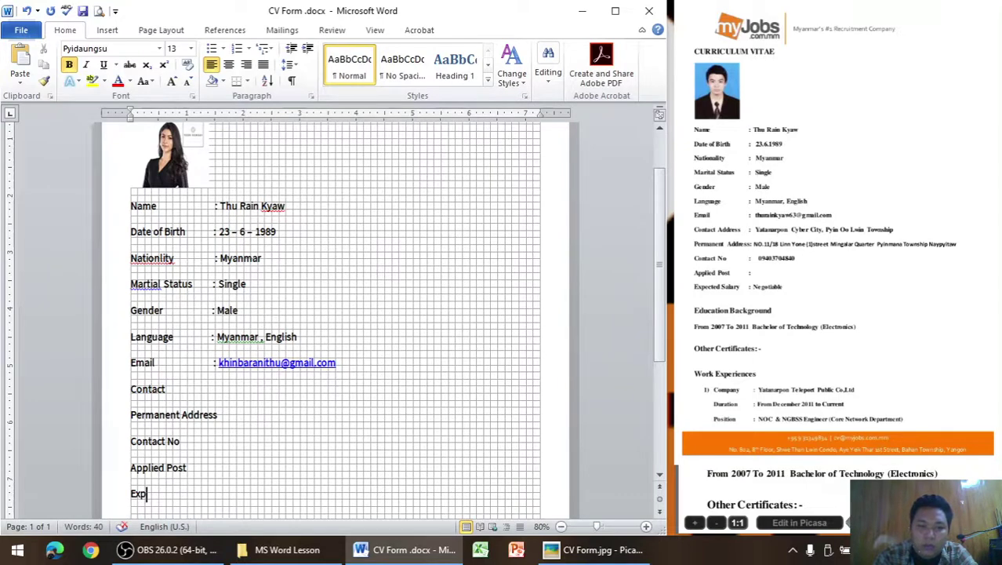
{"action": "type", "text": "ect"}
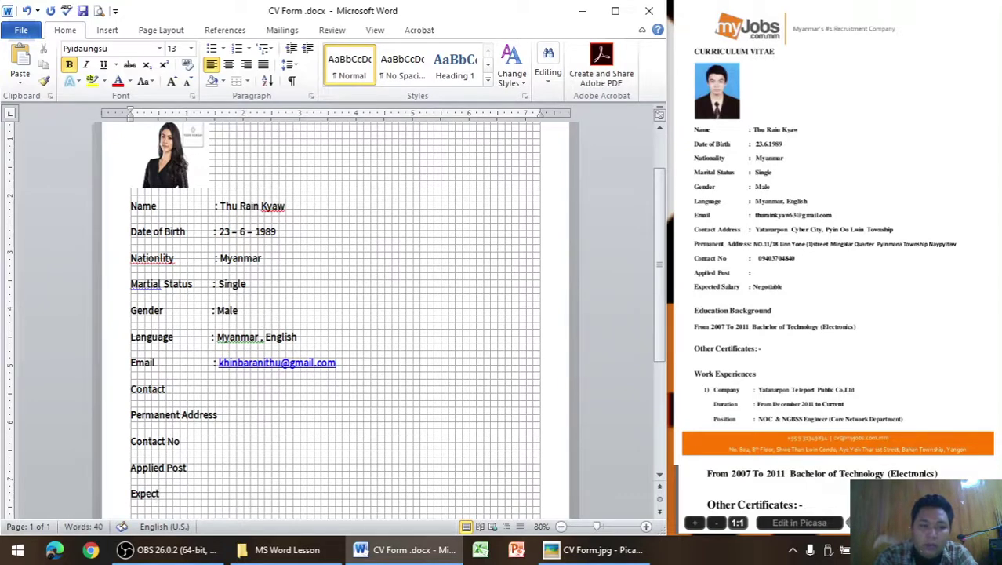
{"action": "type", "text": "ed Salary"}
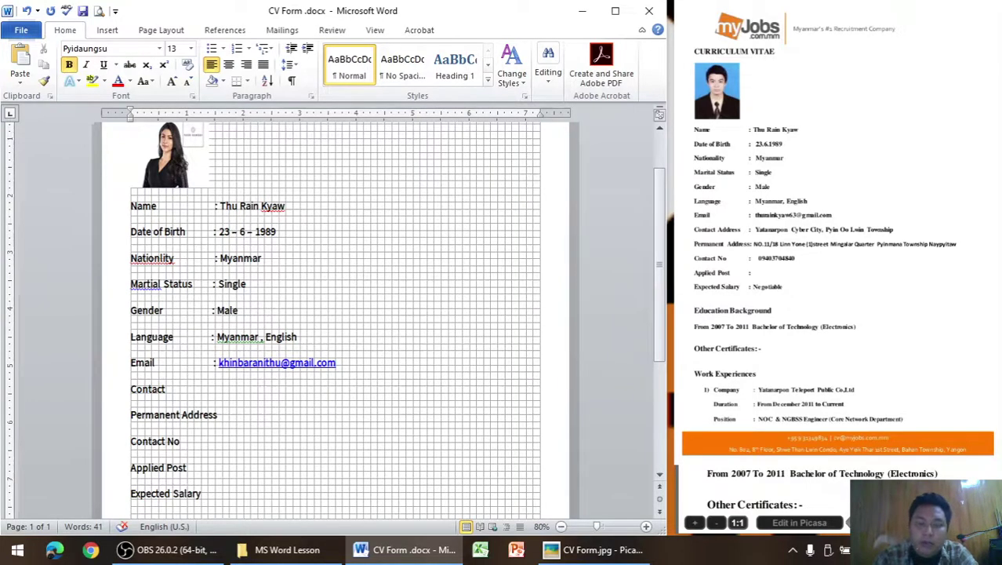
{"action": "key", "text": "Return"}
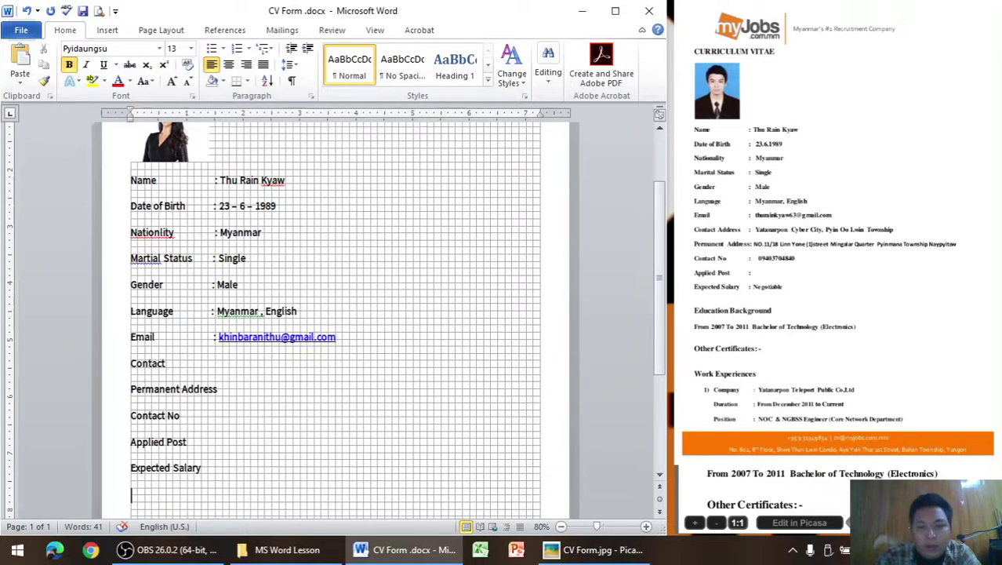
{"action": "scroll", "coordinate": [525, 410], "scroll_direction": "down", "scroll_amount": 2}
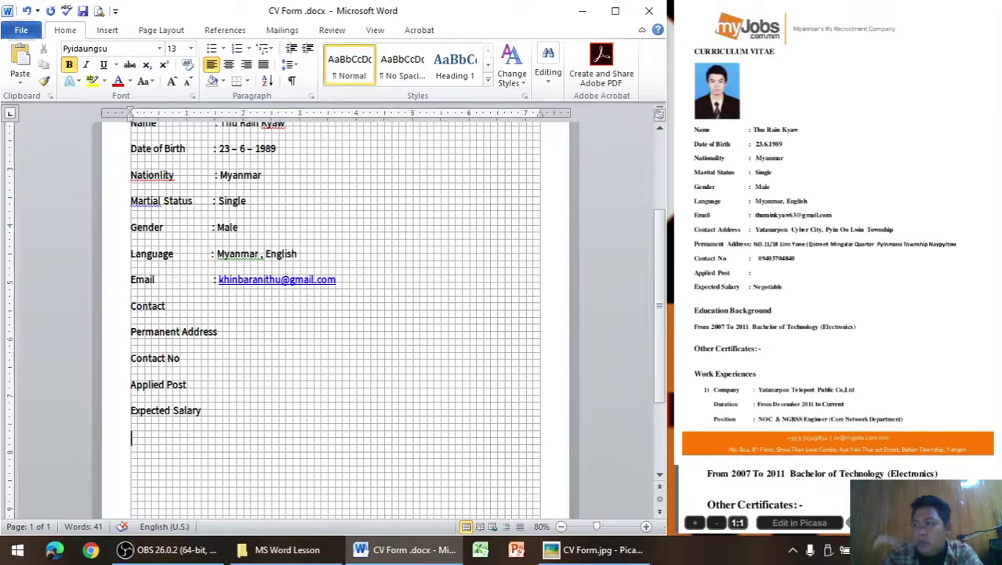
Add an Eduction Background label, a dotted From line, and a Work Experiences label.
{"action": "left_click", "coordinate": [173, 549]}
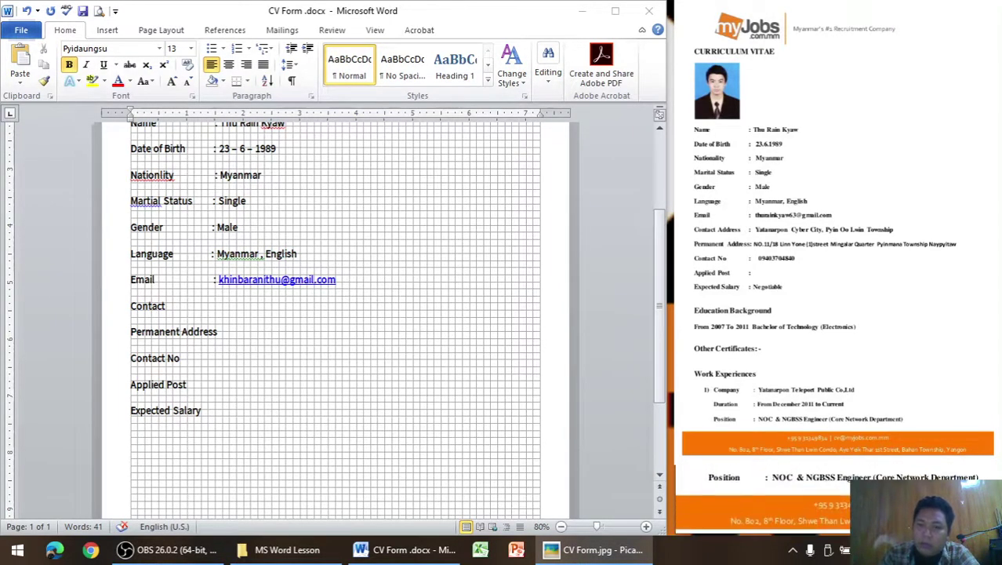
{"action": "left_click", "coordinate": [264, 407]}
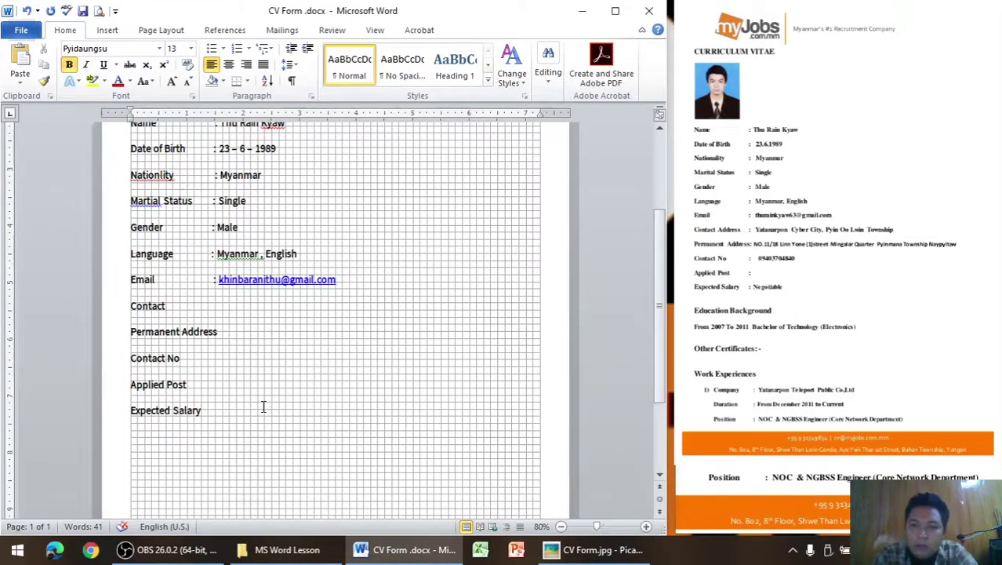
{"action": "type", "text": "E"}
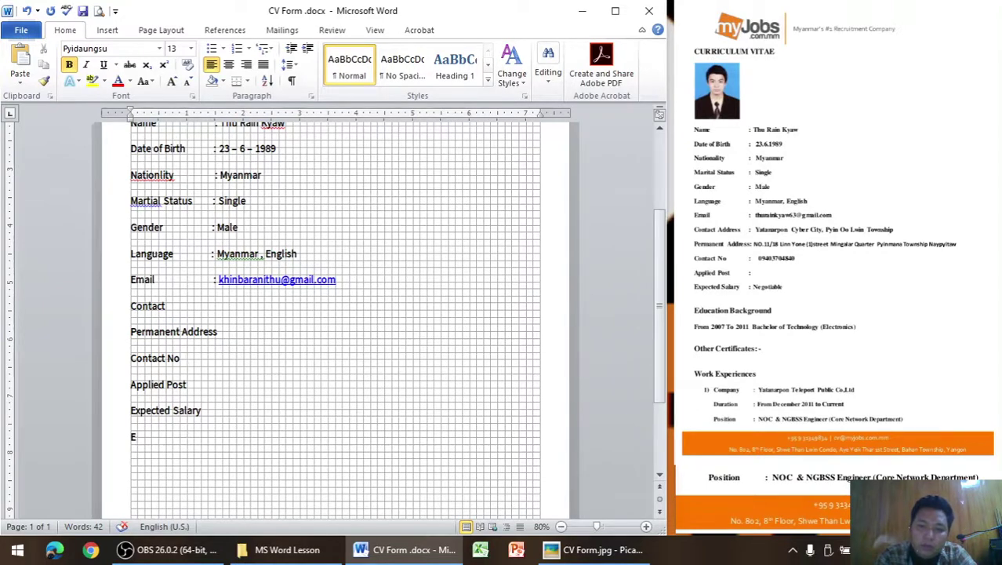
{"action": "type", "text": "ductio"}
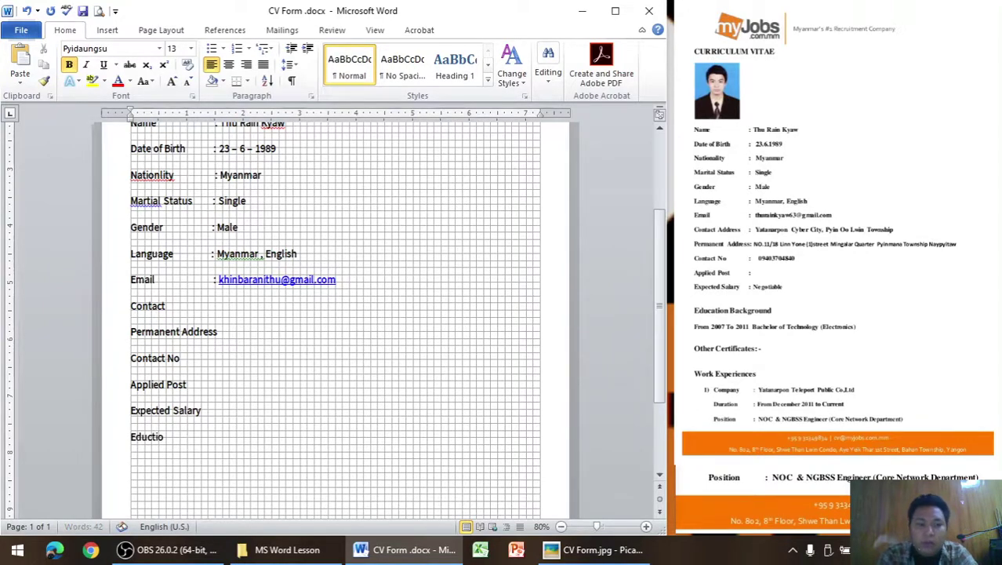
{"action": "type", "text": "n Ba"}
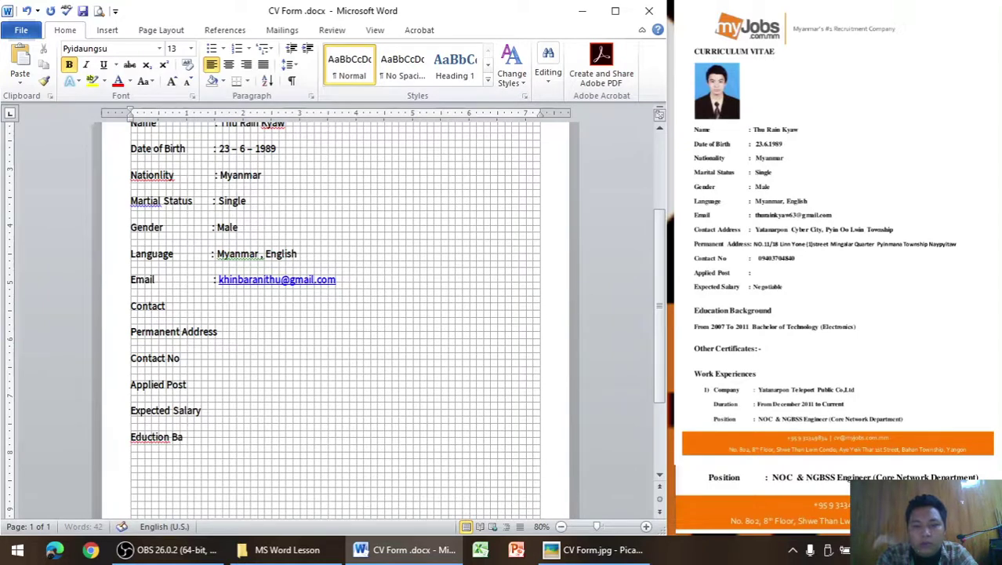
{"action": "type", "text": "grou"}
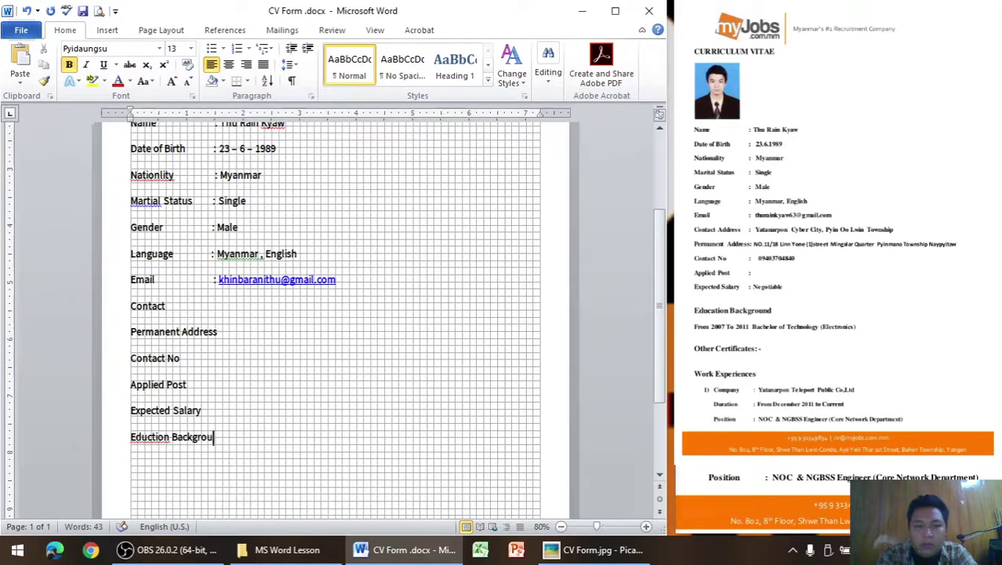
{"action": "type", "text": "nd "}
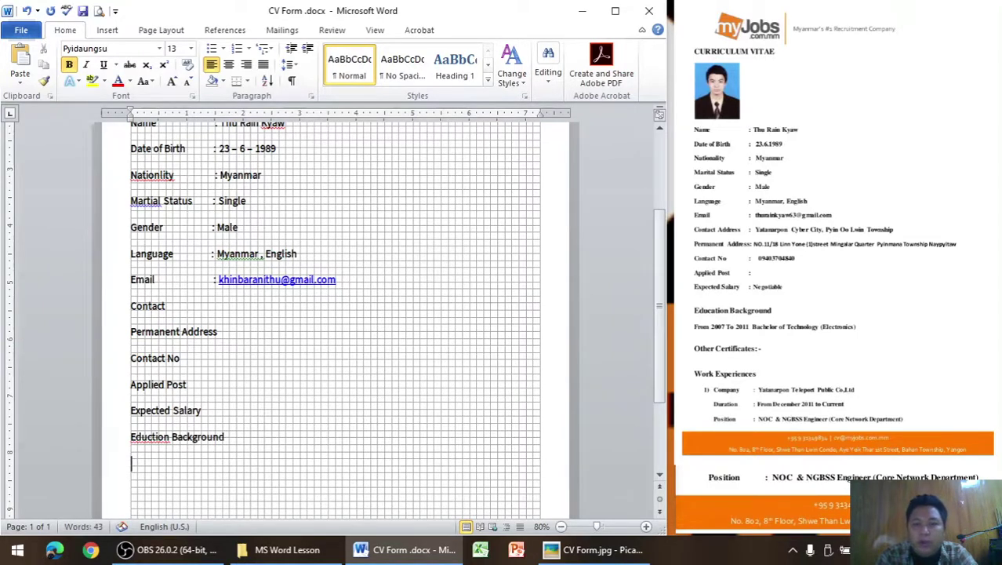
{"action": "type", "text": "From "}
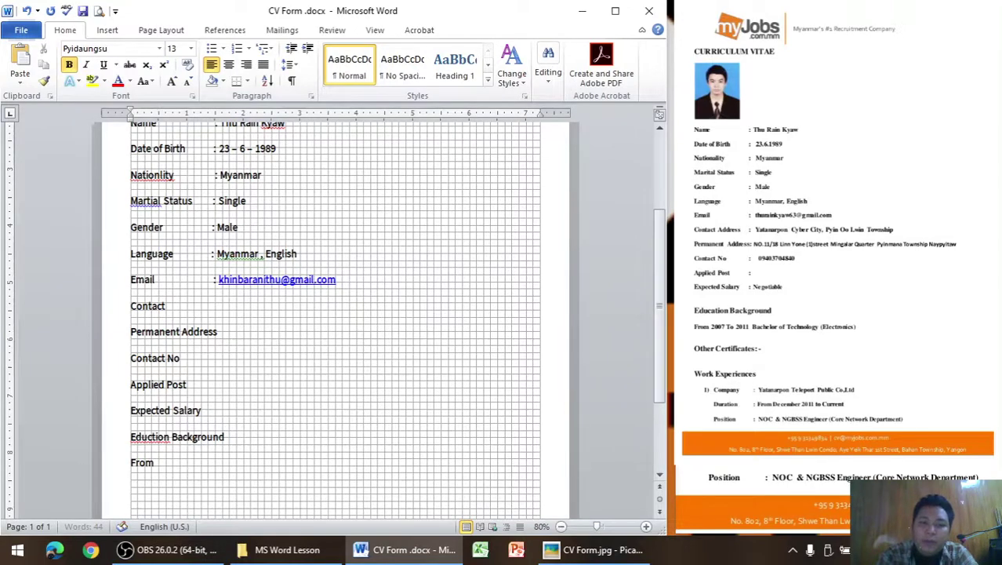
{"action": "type", "text": ".............."}
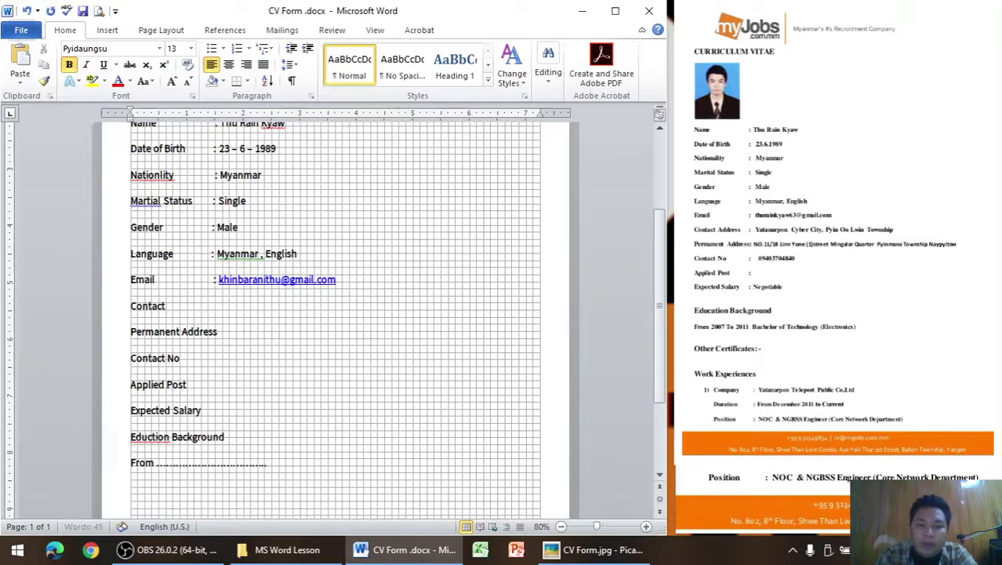
{"action": "type", "text": "..........."}
{"action": "key", "text": "Return"}
{"action": "type", "text": "W"}
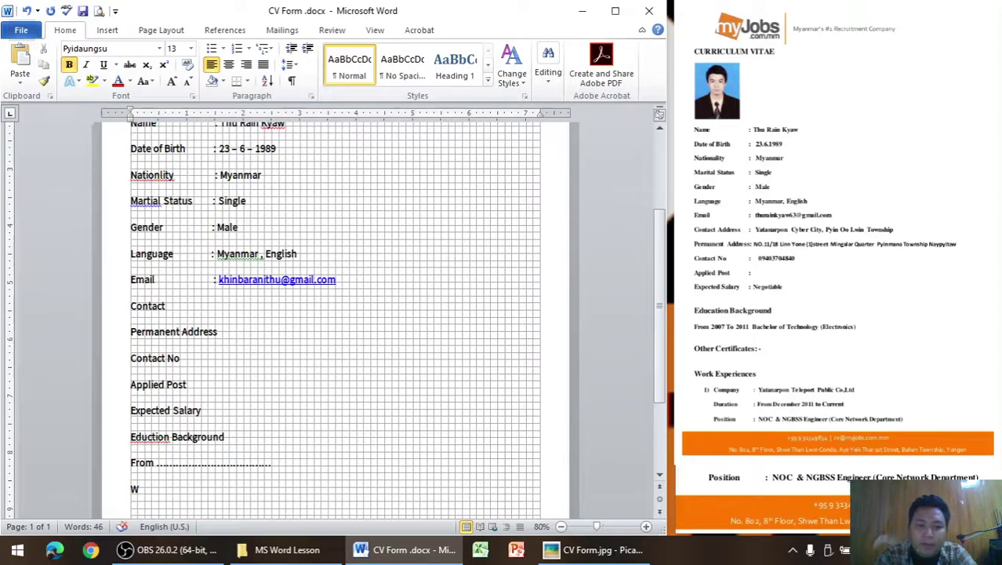
{"action": "type", "text": "ork"}
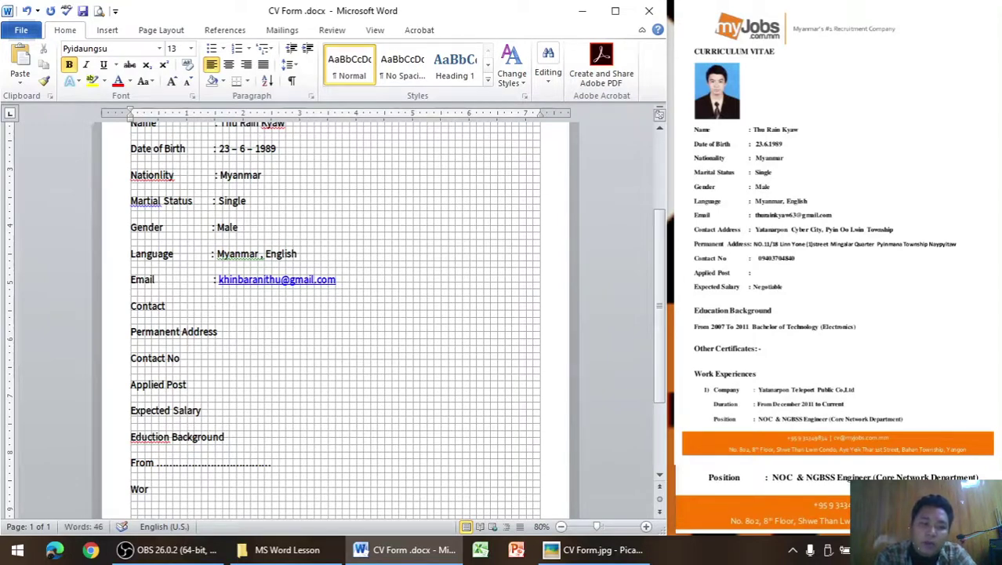
{"action": "type", "text": " Exp"}
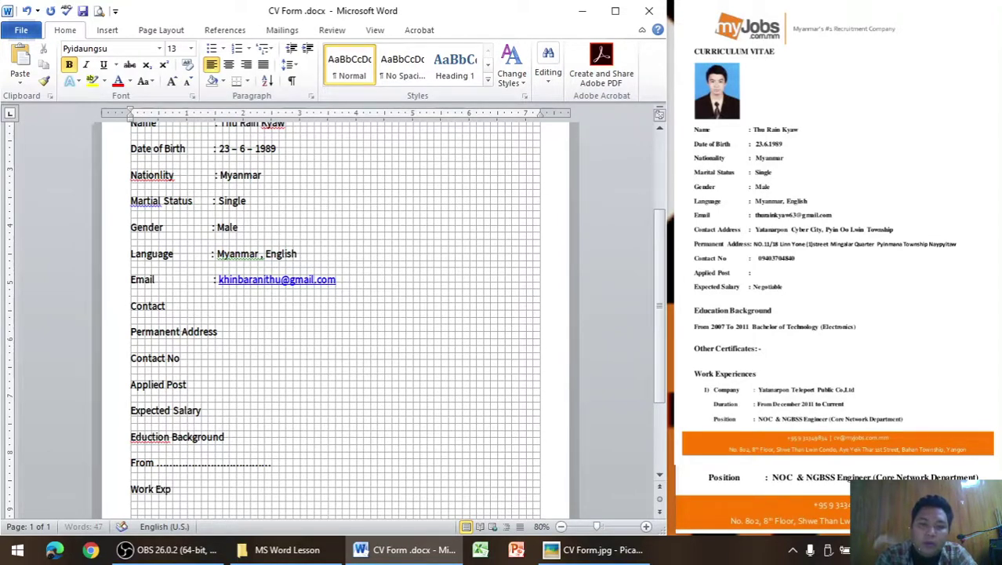
{"action": "type", "text": "r"}
{"action": "key", "text": "BackSpace"}
{"action": "type", "text": "eriences"}
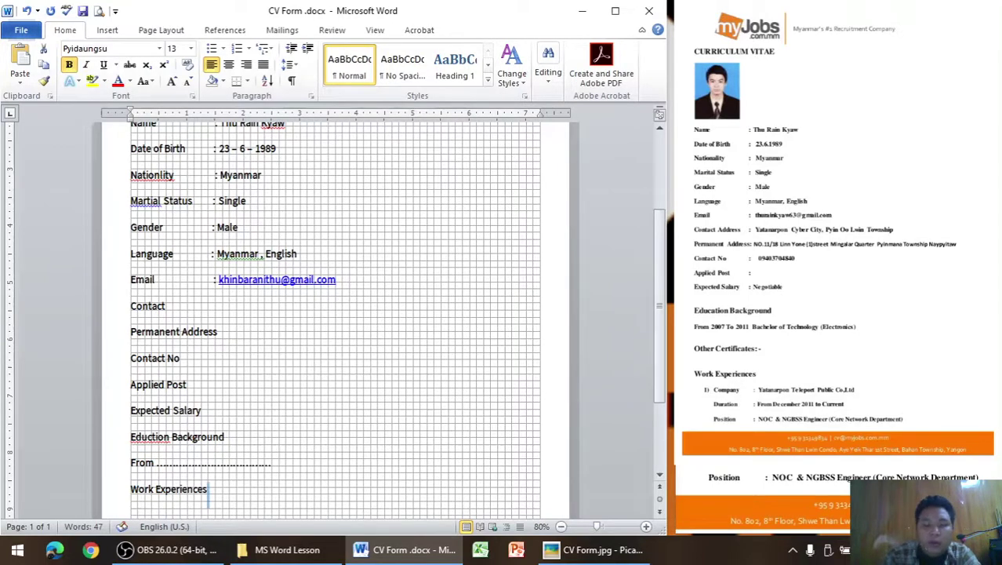
{"action": "key", "text": "shift+Left"}
{"action": "key", "text": "shift+Left"}
{"action": "key", "text": "shift+Left"}
{"action": "key", "text": "shift+Left"}
{"action": "key", "text": "shift+Left"}
{"action": "key", "text": "shift+Left"}
{"action": "key", "text": "shift+Left"}
{"action": "key", "text": "shift+Left"}
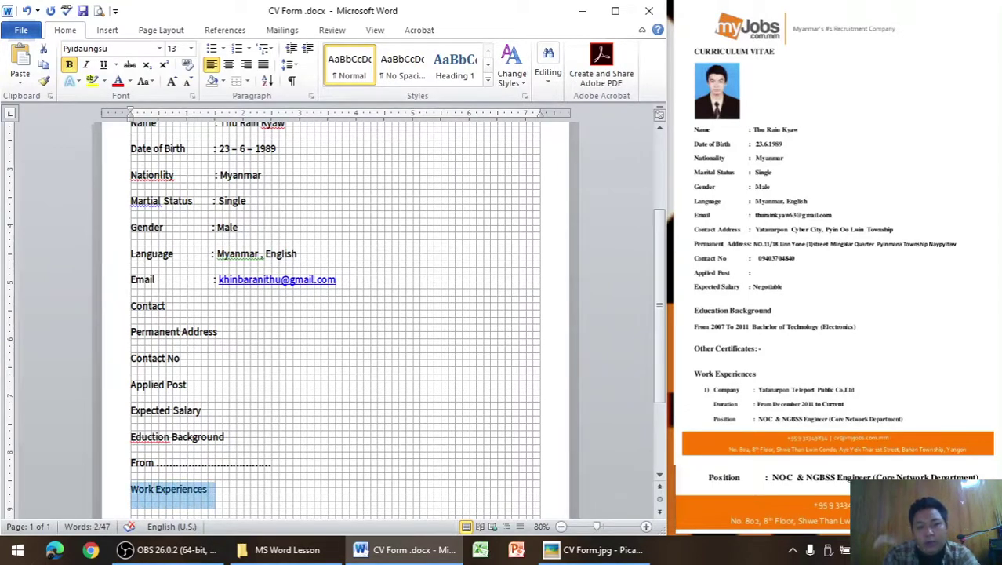
Set both the Work Experiences and Eduction Background headings to 16 pt.
{"action": "left_click", "coordinate": [190, 49]}
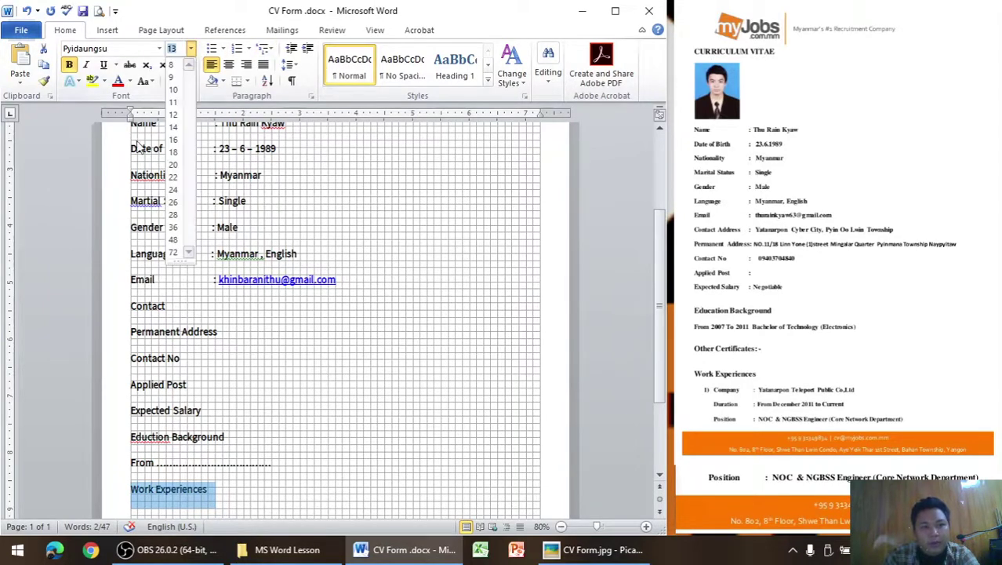
{"action": "left_click", "coordinate": [174, 166]}
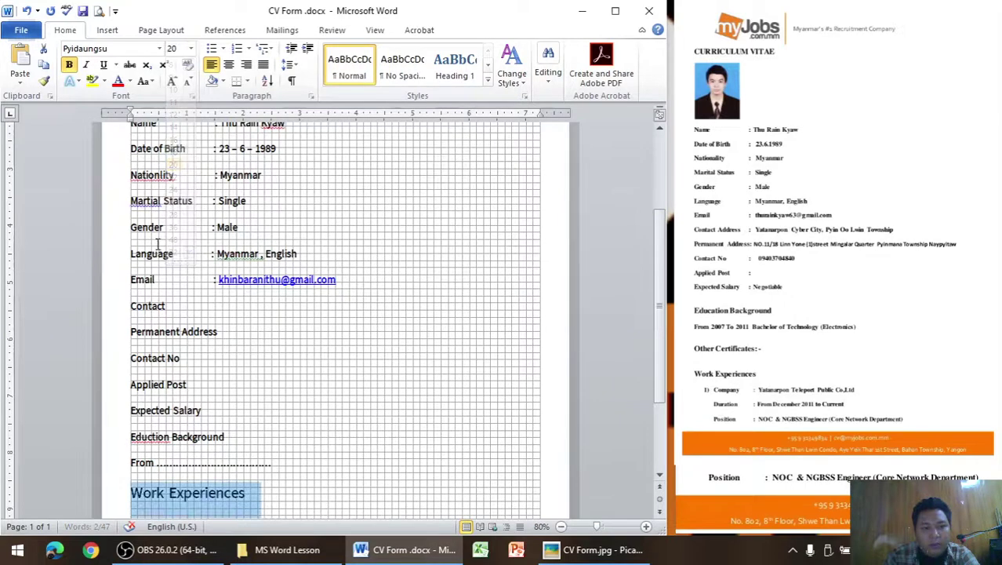
{"action": "scroll", "coordinate": [166, 188], "scroll_direction": "up", "scroll_amount": 5}
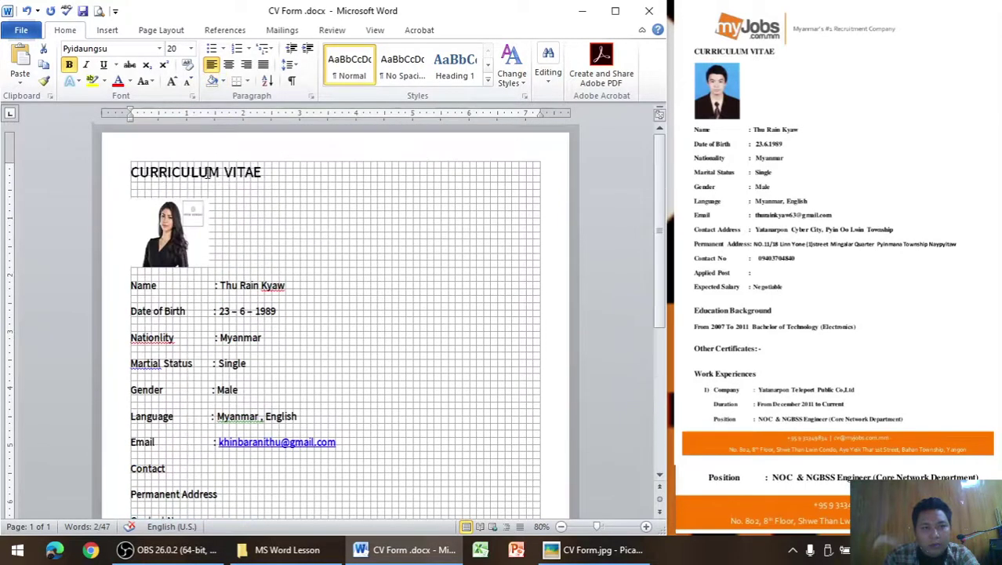
{"action": "triple_click", "coordinate": [203, 174]}
{"action": "scroll", "coordinate": [198, 258], "scroll_direction": "down", "scroll_amount": 3}
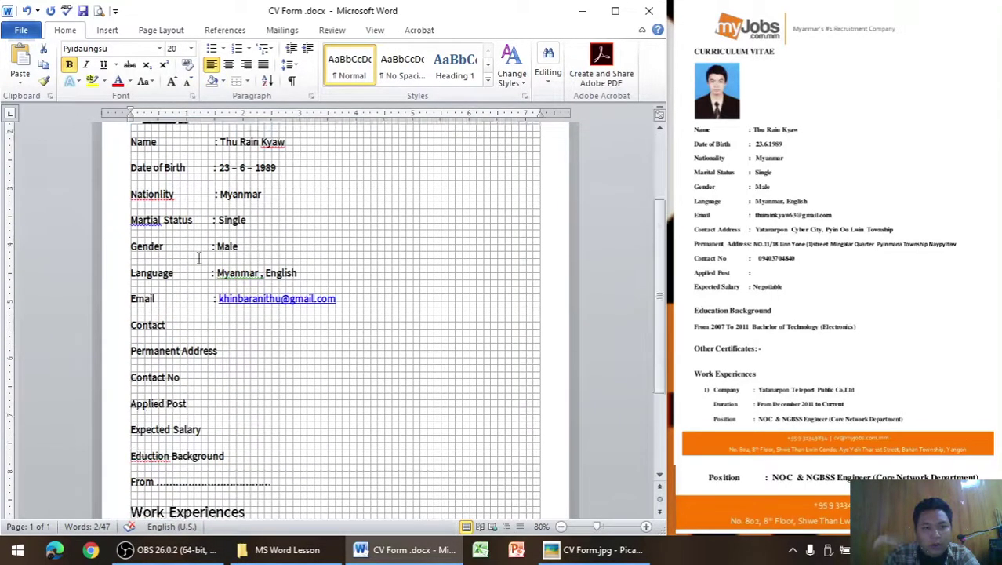
{"action": "scroll", "coordinate": [198, 259], "scroll_direction": "down", "scroll_amount": 3}
{"action": "left_click", "coordinate": [121, 370]}
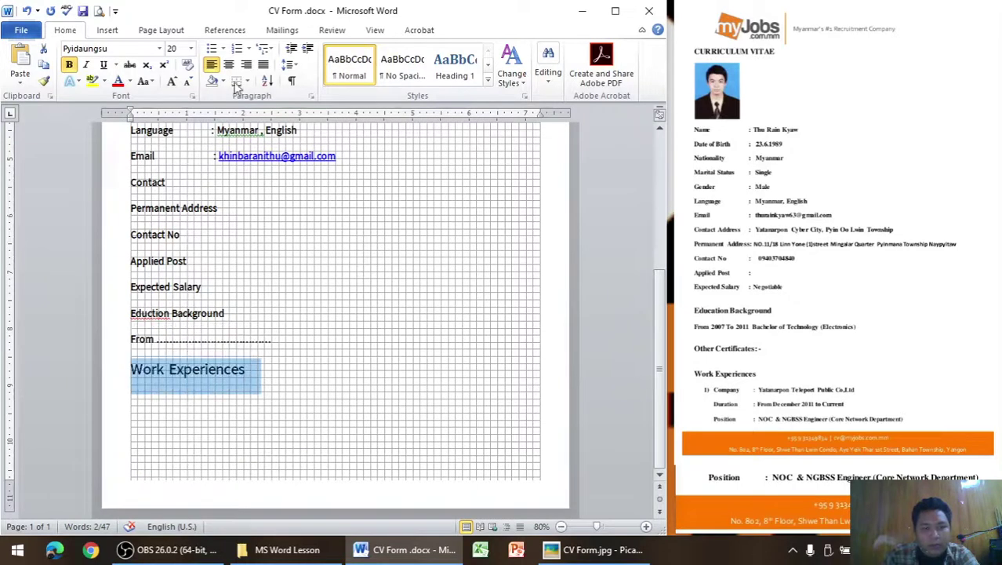
{"action": "left_click", "coordinate": [191, 48]}
{"action": "left_click", "coordinate": [174, 140]}
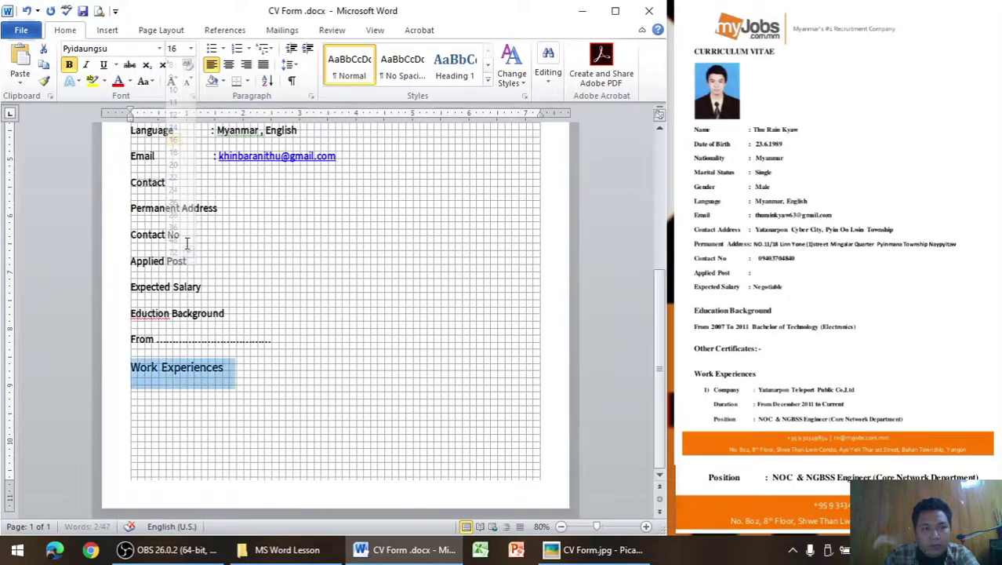
{"action": "left_click", "coordinate": [96, 310]}
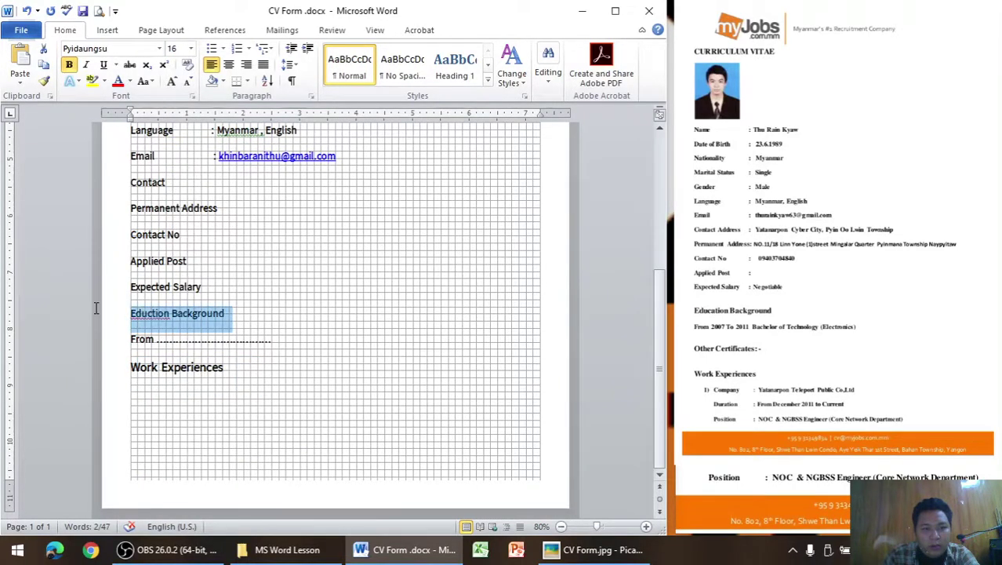
{"action": "left_click", "coordinate": [191, 48]}
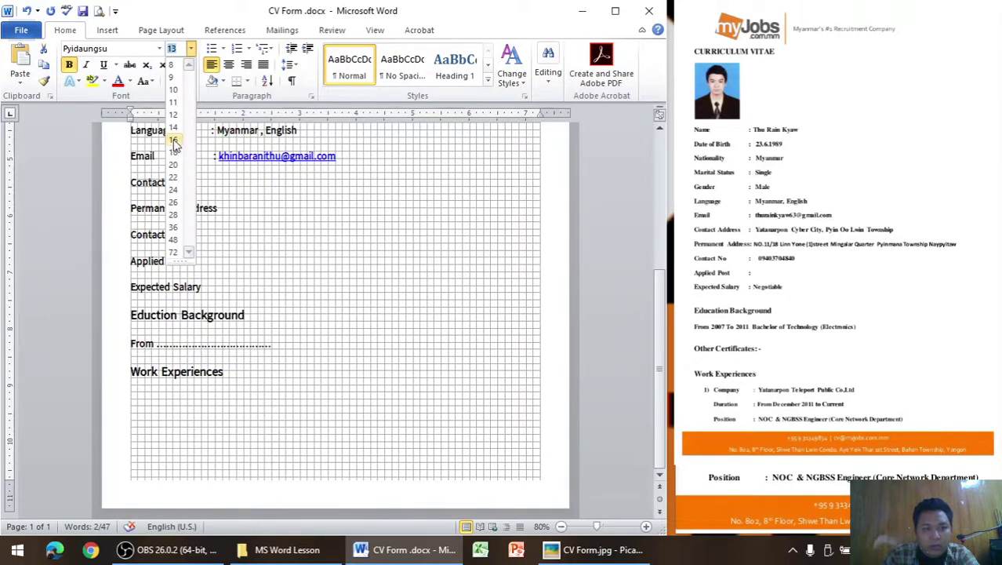
{"action": "left_click", "coordinate": [174, 140]}
Reset the empty line below Work Experiences to 13 pt and compare with the sample myJobs CV.
{"action": "left_click", "coordinate": [264, 385]}
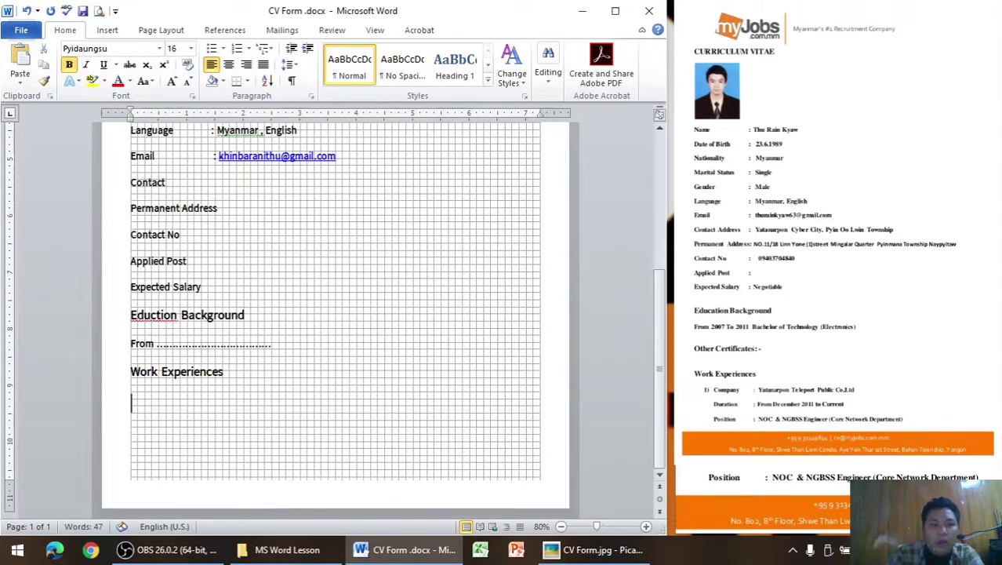
{"action": "left_click", "coordinate": [186, 49]}
{"action": "type", "text": "1"}
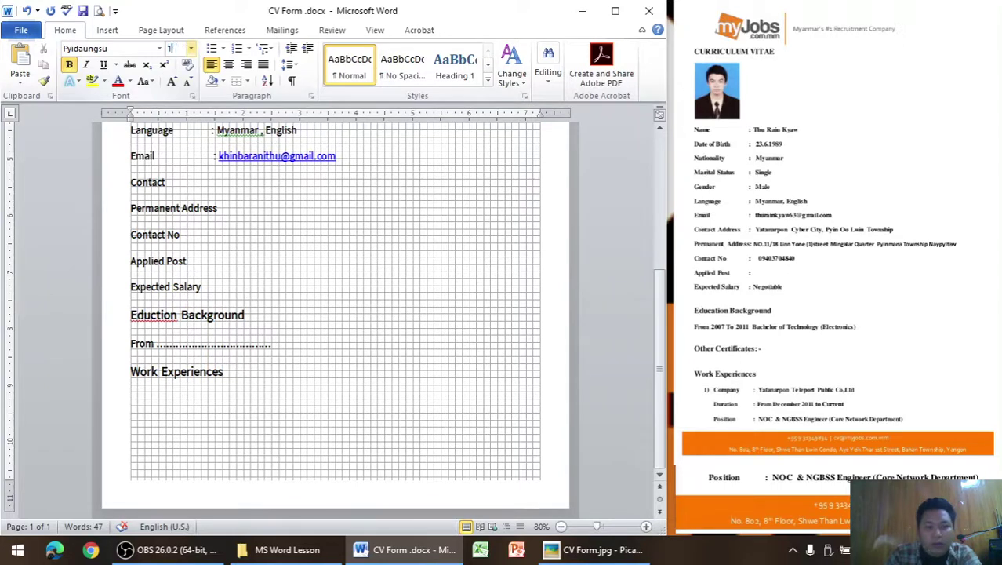
{"action": "key", "text": "Return"}
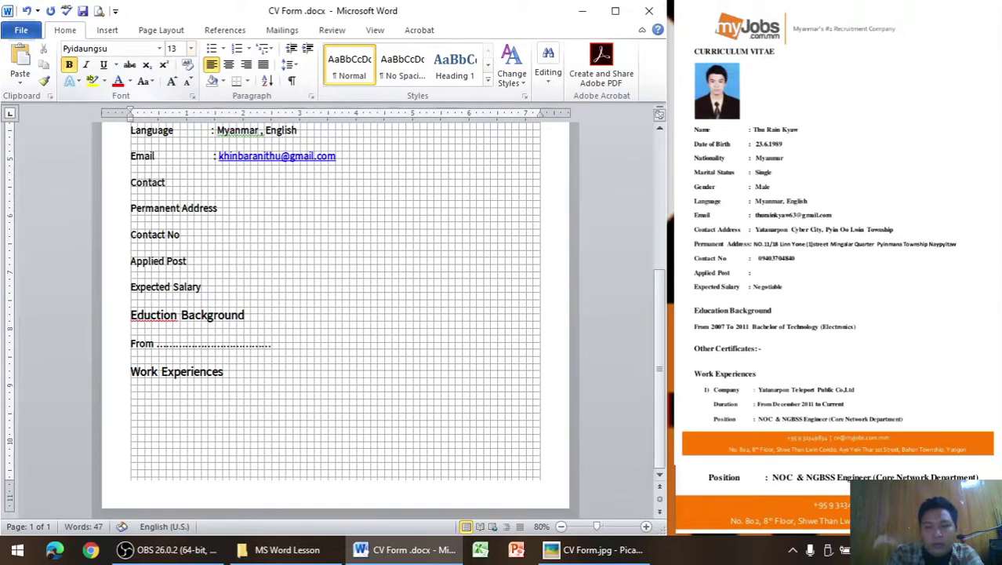
{"action": "left_click", "coordinate": [883, 466]}
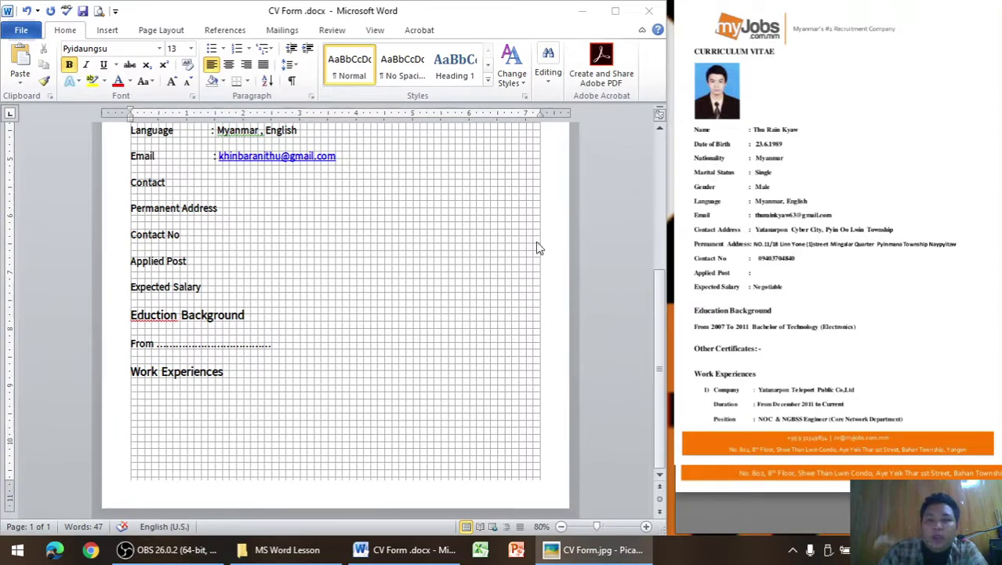
{"action": "left_click", "coordinate": [106, 7]}
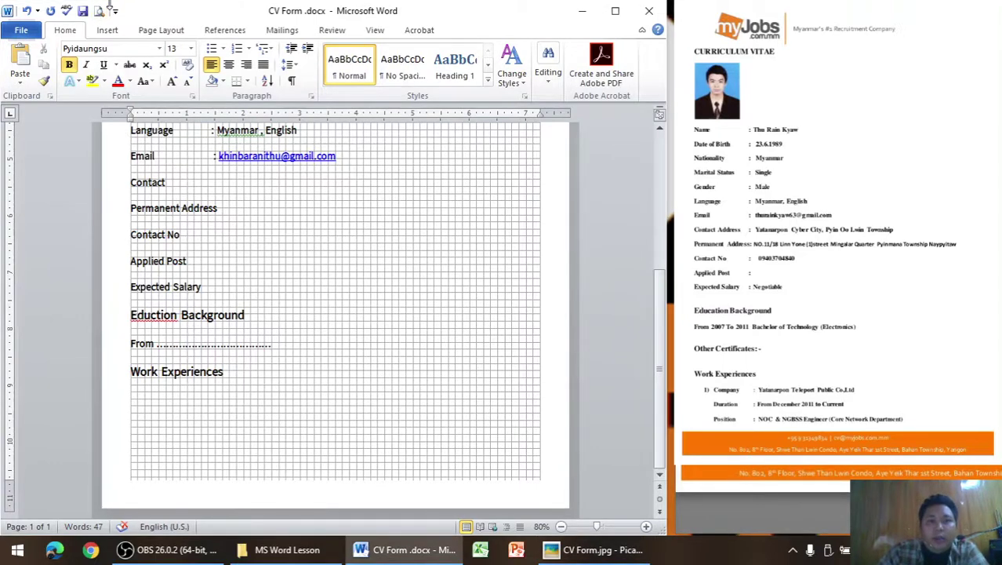
Show the CV Form in print preview as a single A4 page.
{"action": "left_click", "coordinate": [99, 10]}
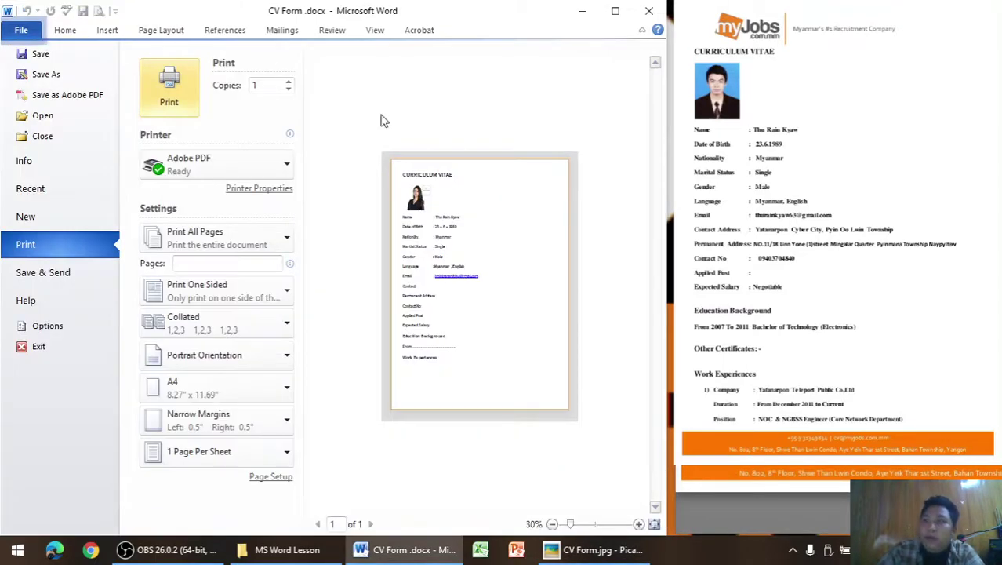